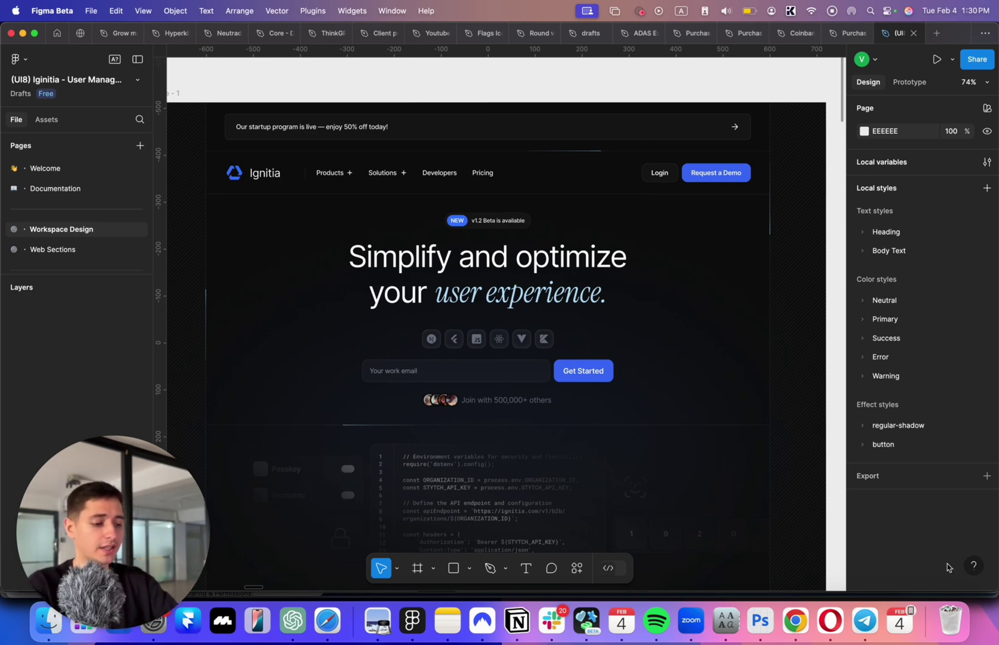
Step: Block out Tuesday, February 11 from 1:15 to 2 PM as 'record youtube video'
left_click(621, 621)
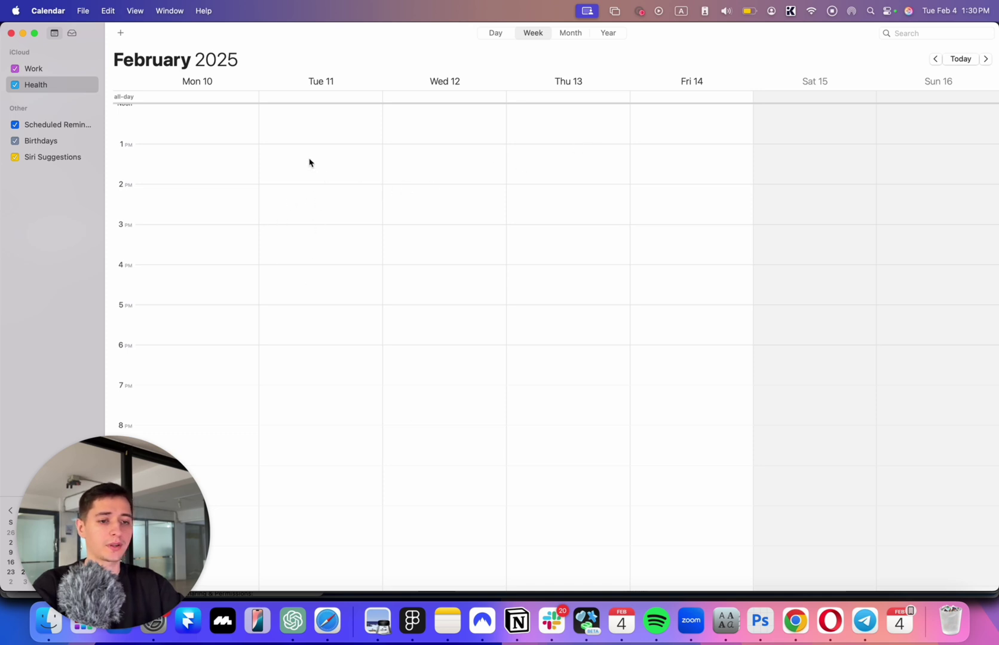
left_click_drag(272, 162, 286, 181)
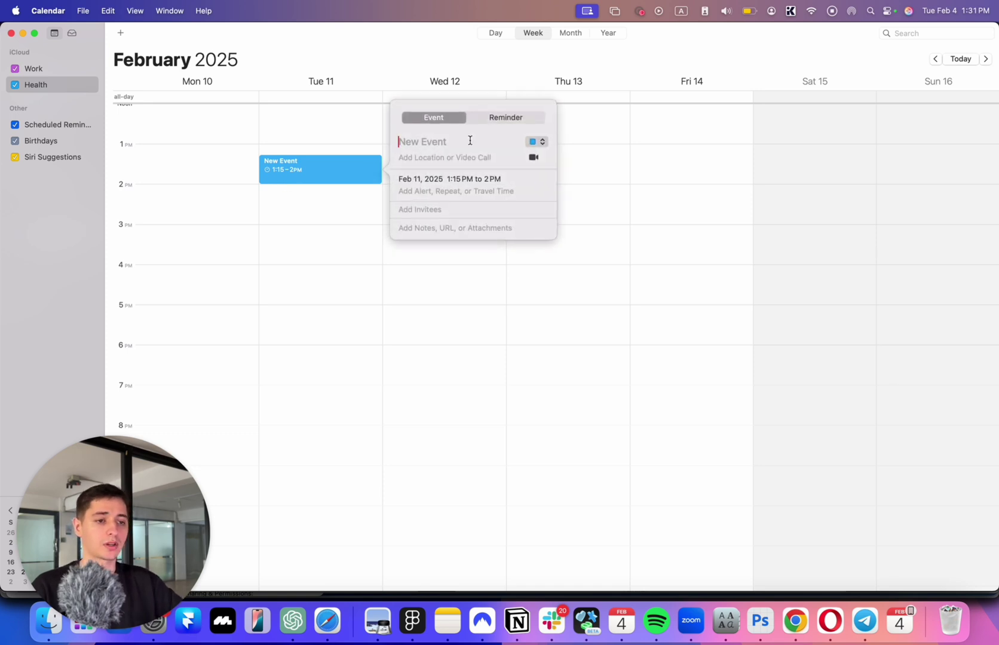
type("record youtu")
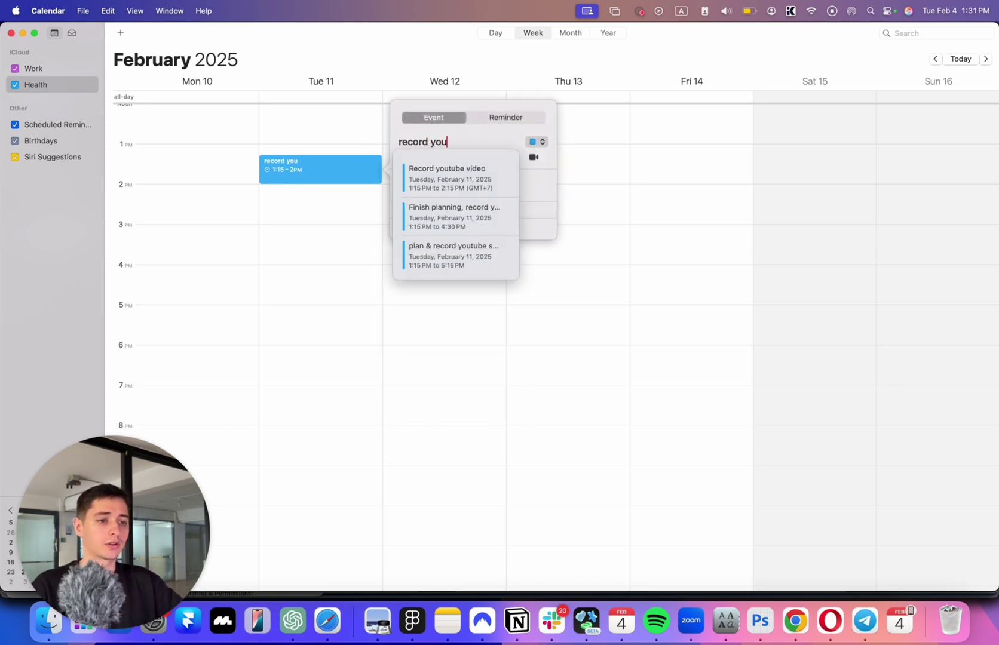
left_click(454, 175)
left_click_drag(327, 203, 328, 189)
left_click(351, 135)
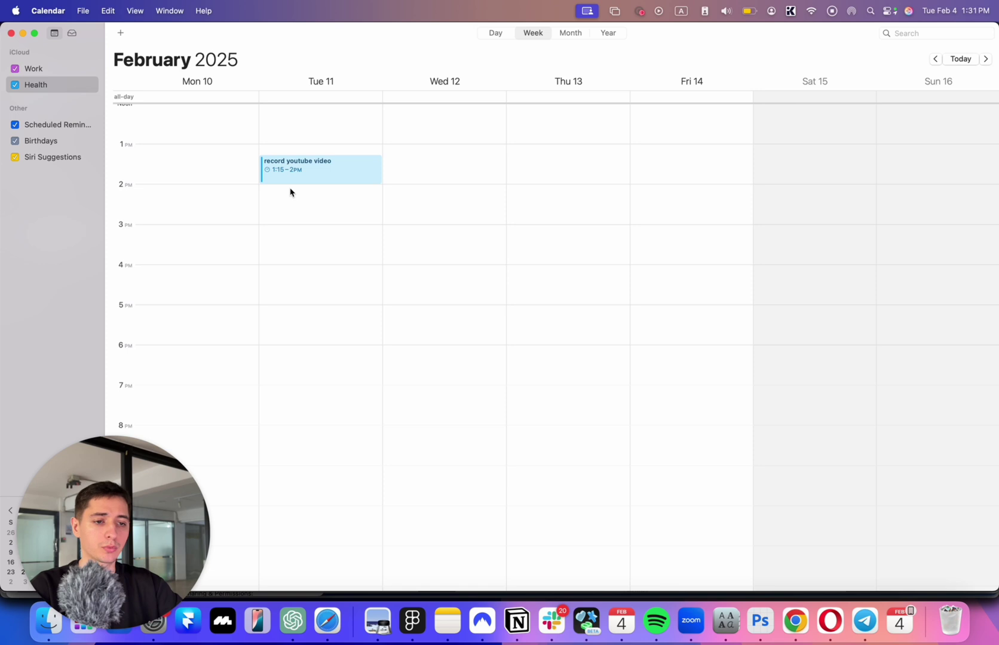
Step: Create a 2 PM Tuesday event 'go have lunch no carbs' in the Health calendar and shorten it
double_click(290, 191)
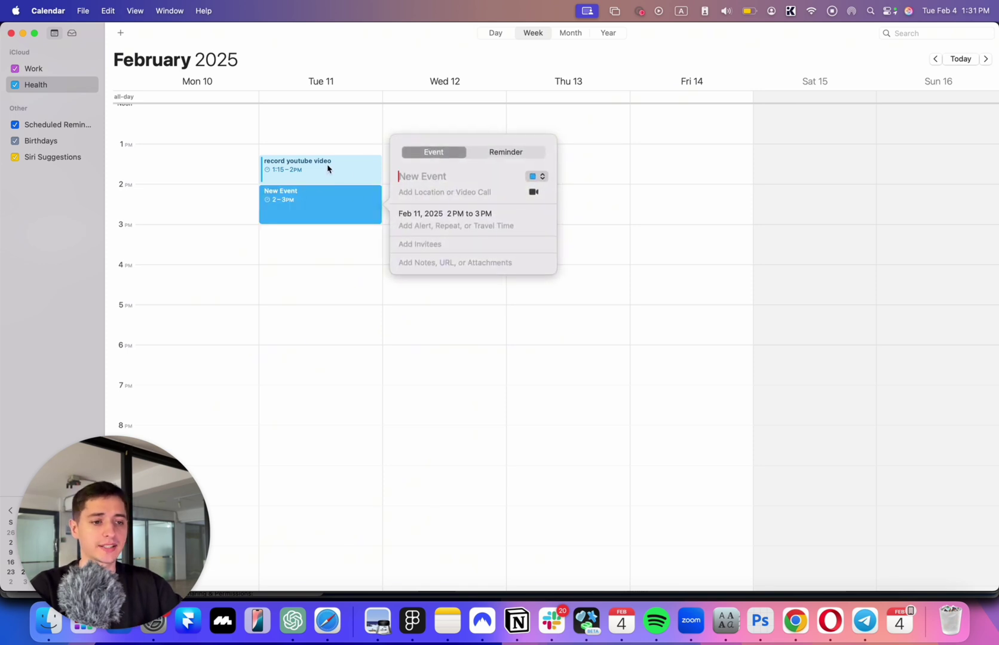
left_click(536, 177)
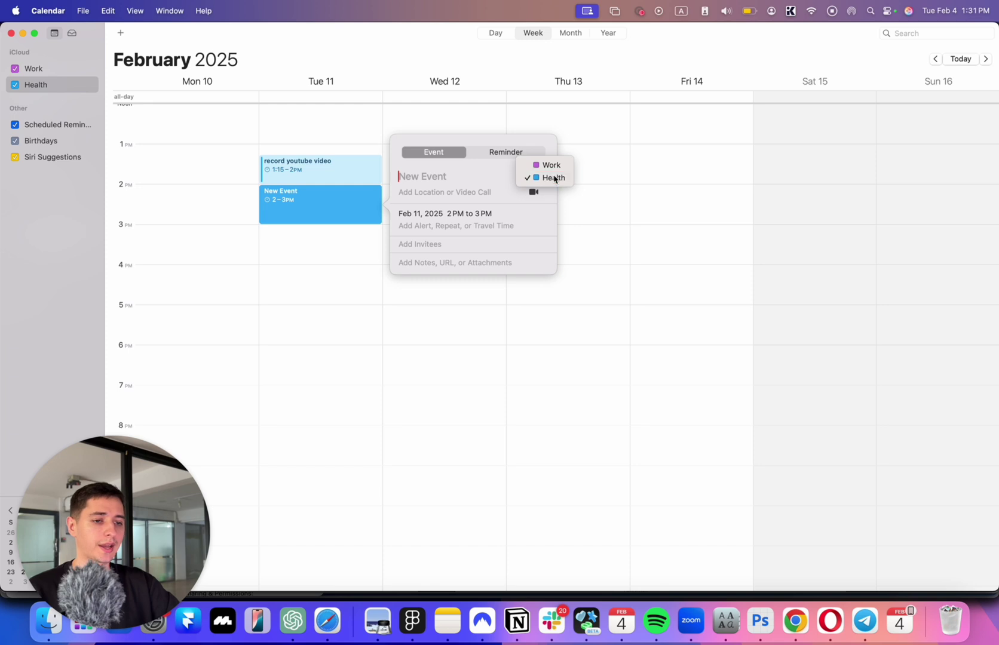
left_click(553, 177)
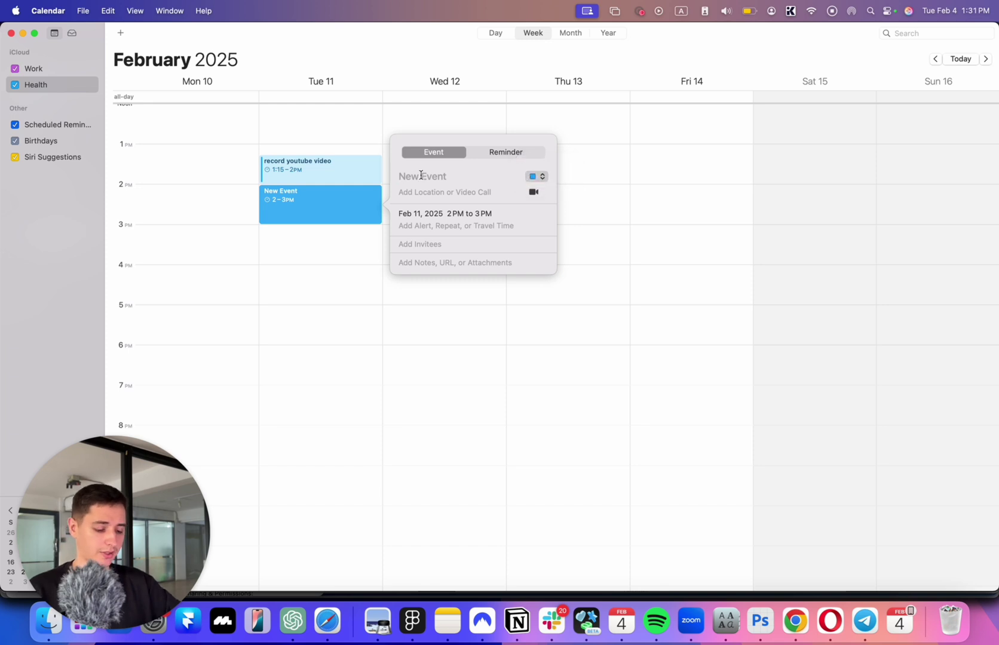
type("go have ")
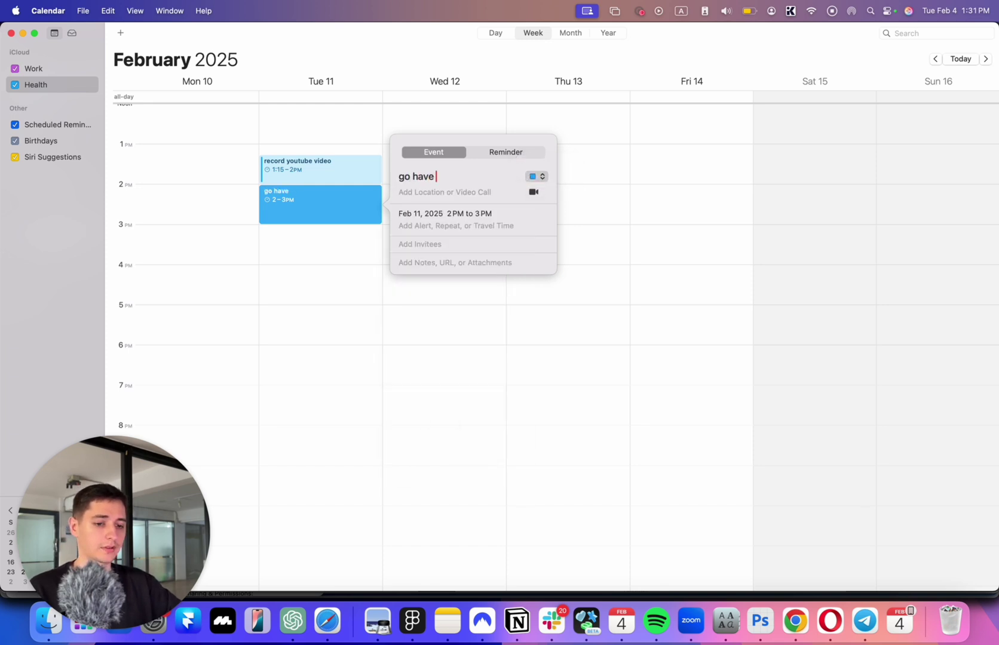
type("lunch")
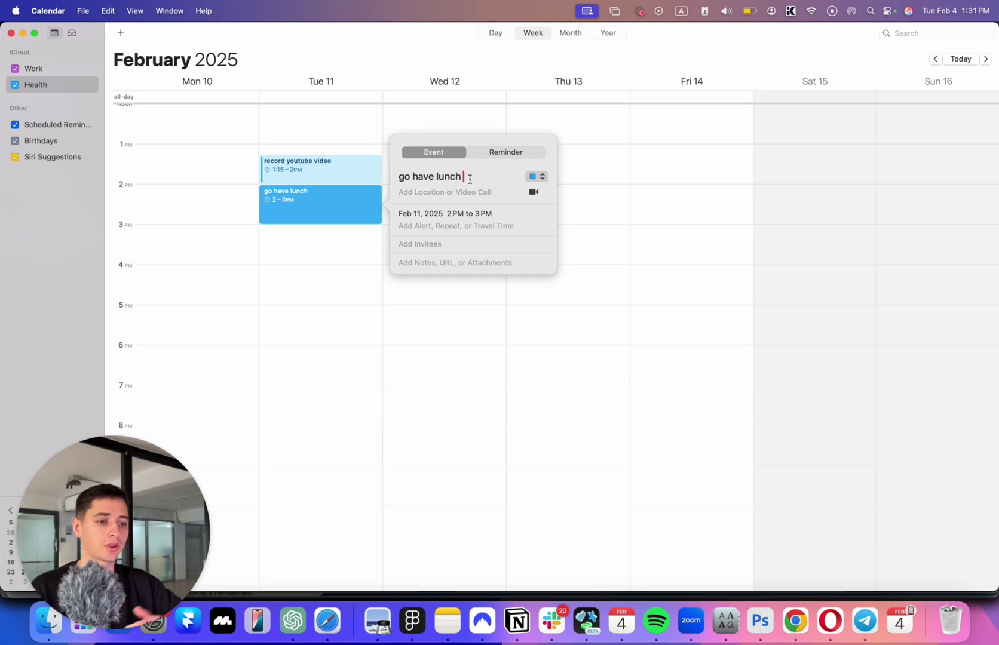
type("no")
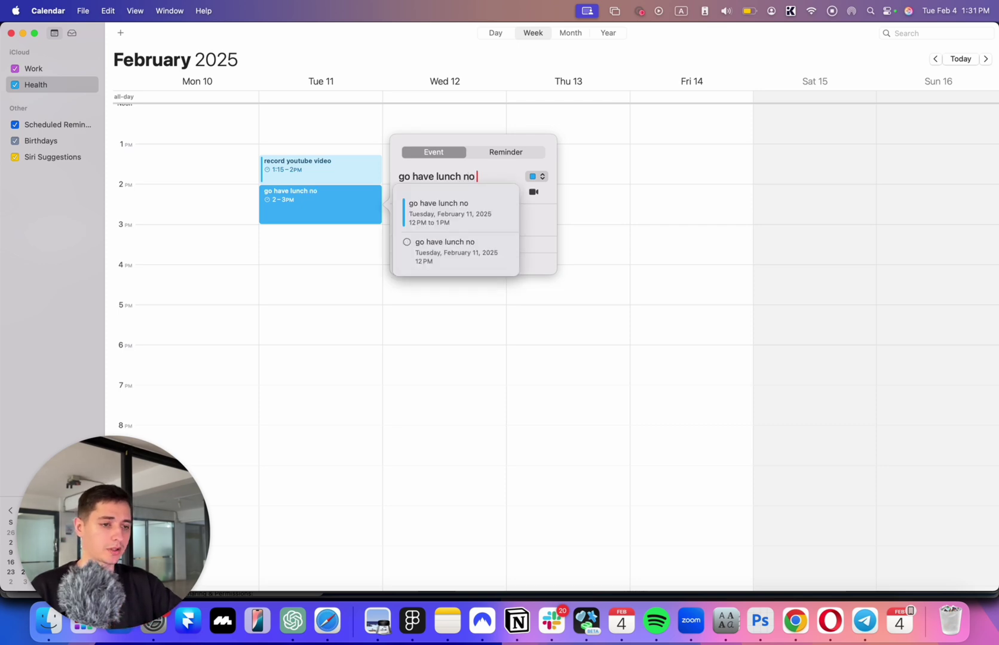
type(" carbs")
key("Return")
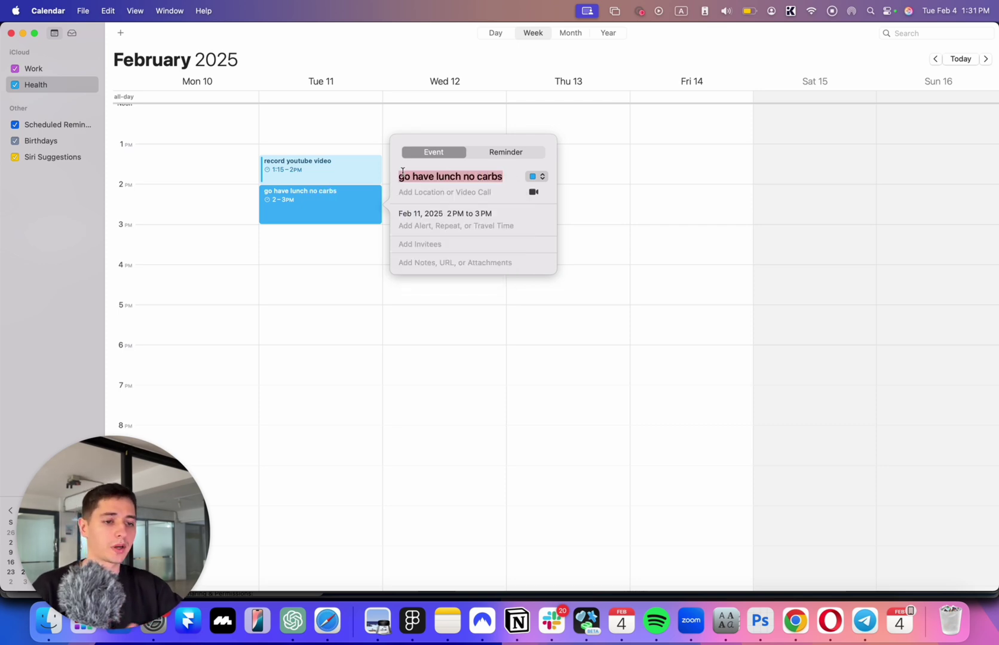
left_click(349, 215)
left_click_drag(343, 224, 327, 263)
Step: Add an 'Edit and publish YT video' event at 2:30 PM Tuesday in the Work calendar
left_click(384, 224)
double_click(380, 224)
type("edit")
left_click(459, 297)
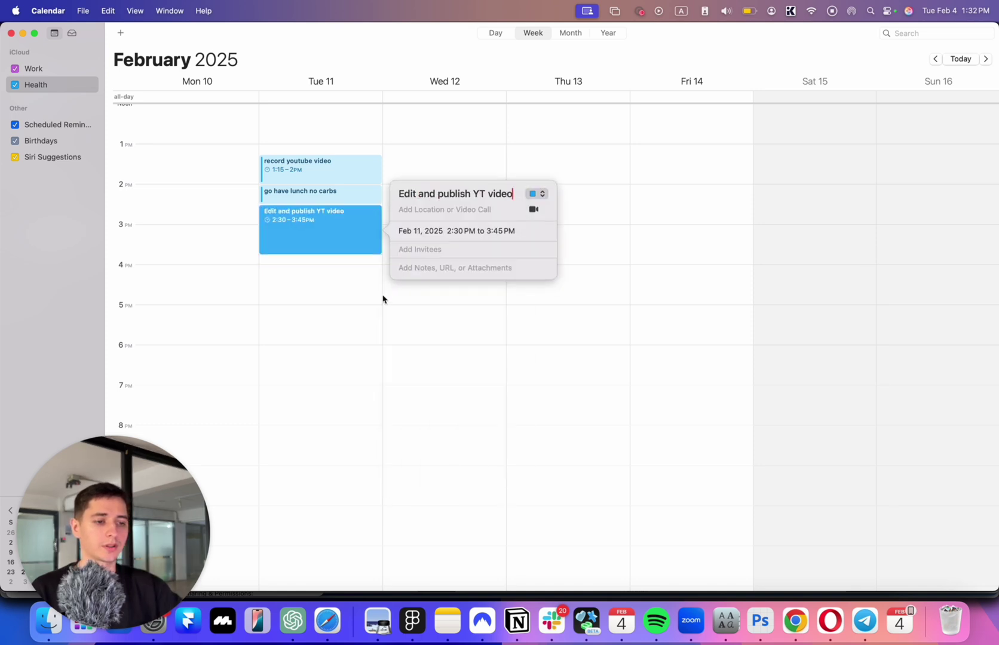
left_click(540, 193)
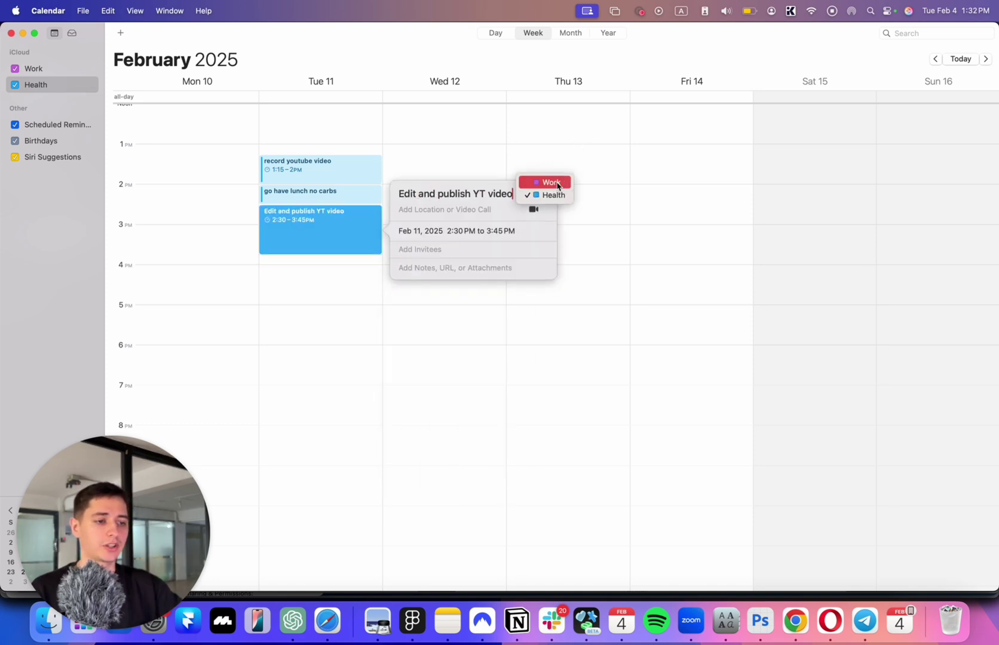
left_click(551, 182)
Step: Keep the lunch event in the Health calendar and open the recording event's details
left_click(351, 194)
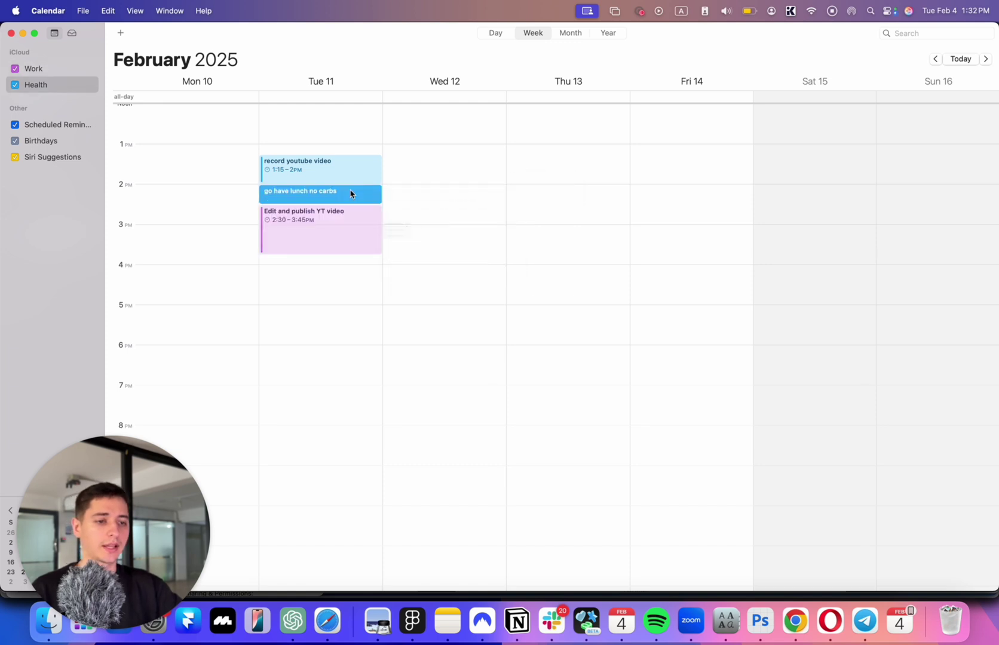
double_click(355, 195)
left_click(535, 158)
left_click(544, 159)
double_click(296, 178)
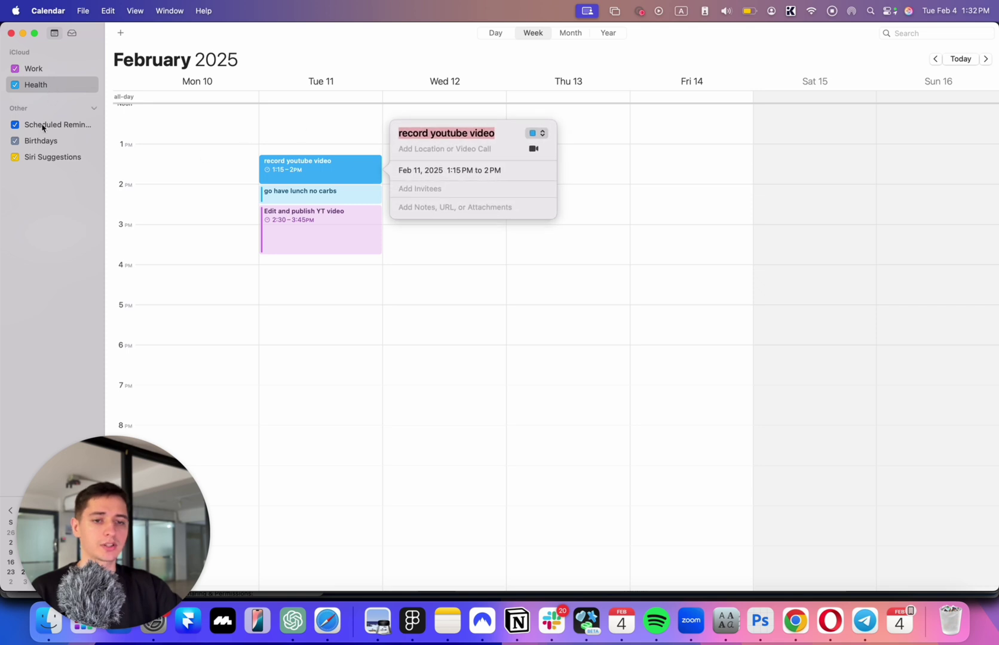
Step: Create a new calendar named Youtube
right_click(33, 197)
key("Escape")
key("alt+super+n")
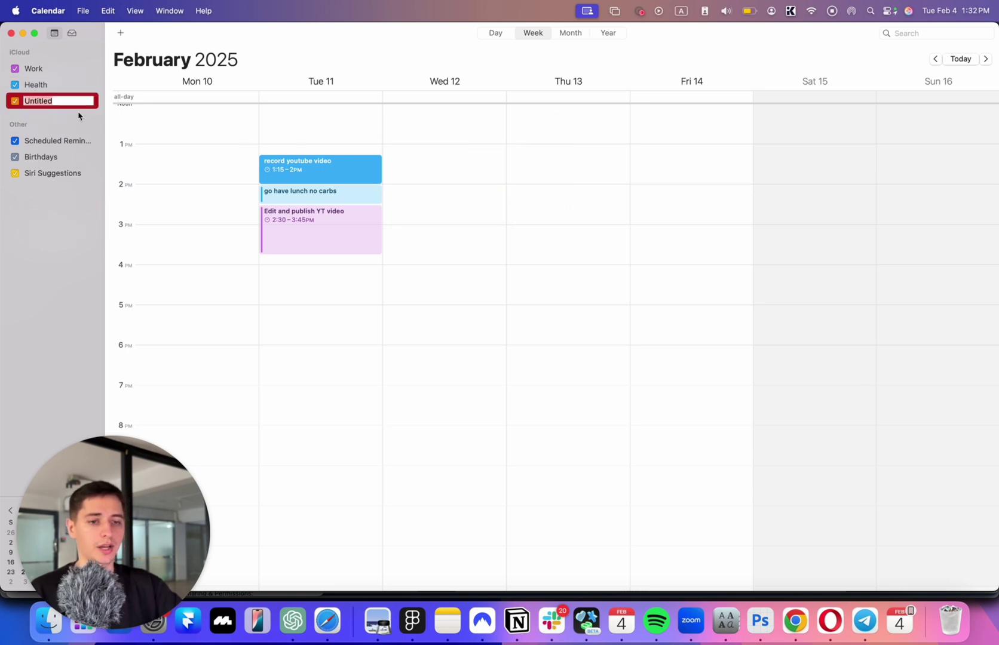
type("Youtube")
key("Return")
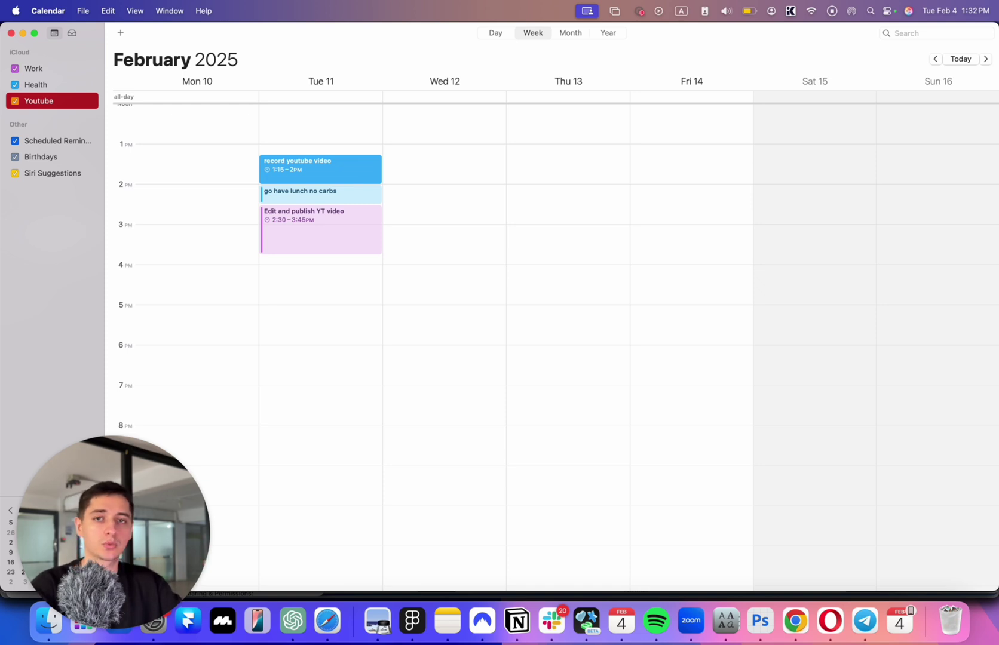
Step: Assign both 'record youtube video' and 'Edit and publish YT video' to the Youtube calendar
double_click(306, 161)
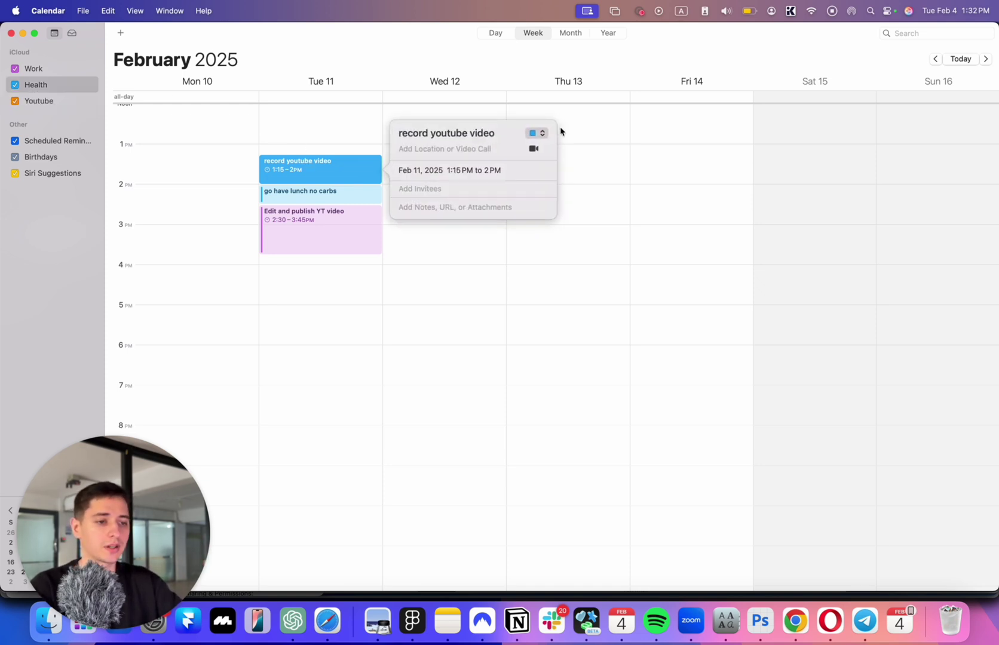
left_click(538, 133)
left_click(544, 147)
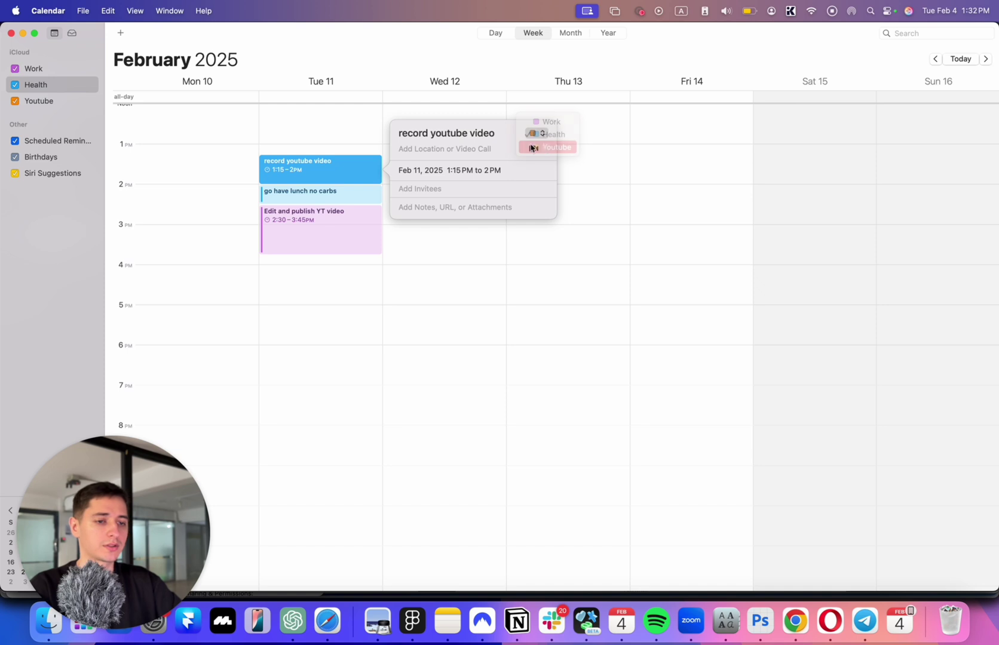
left_click(344, 216)
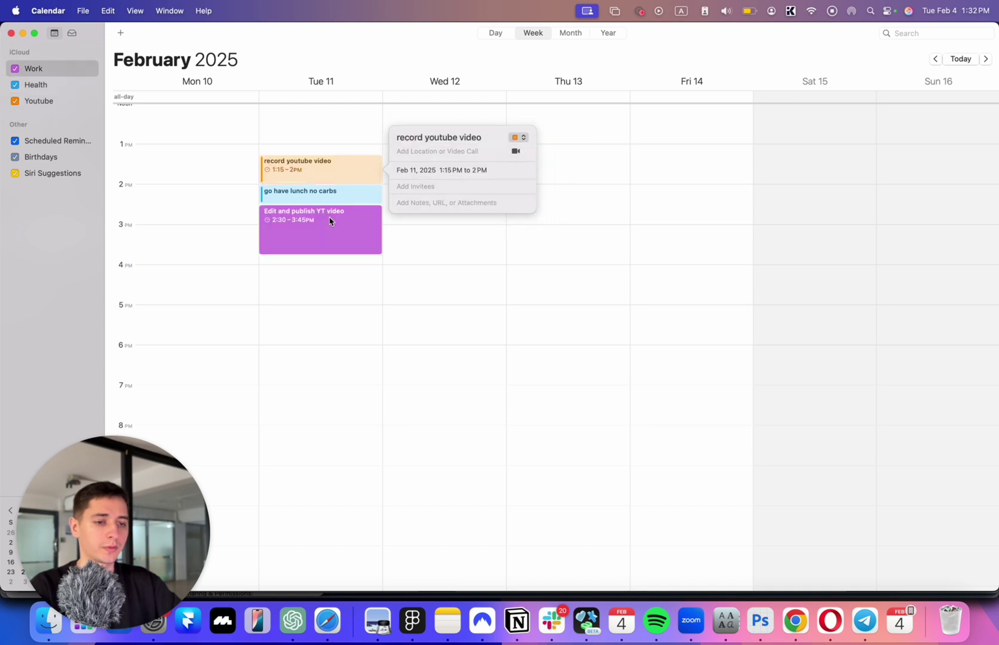
double_click(370, 216)
left_click(533, 194)
left_click(545, 221)
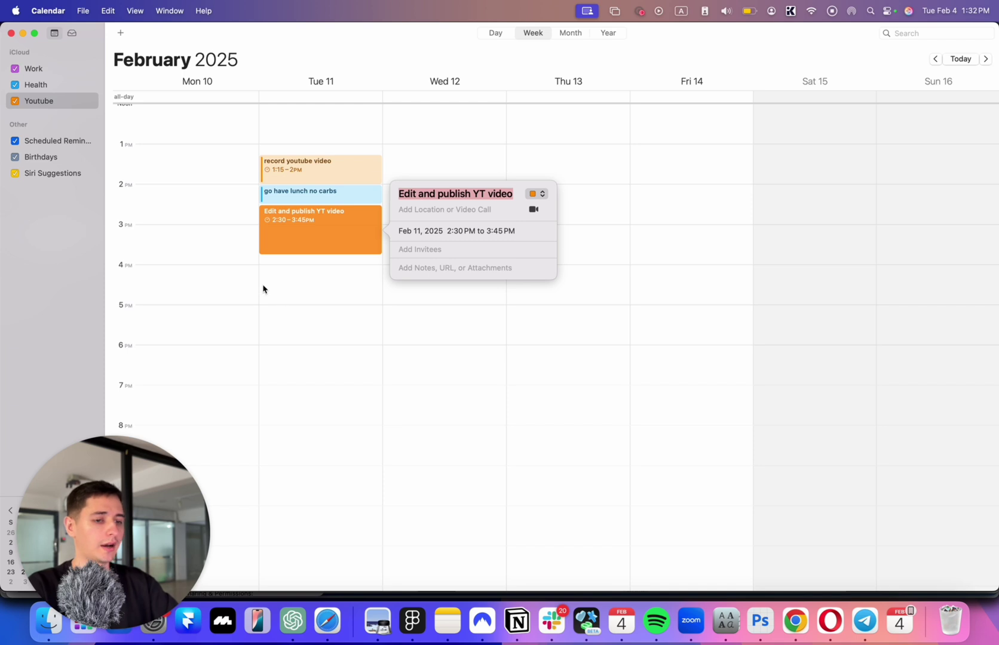
Step: Extend the editing event to 4 PM and add a 'Gym' event at 4 PM Tuesday
double_click(281, 267)
left_click_drag(296, 255, 297, 264)
double_click(301, 274)
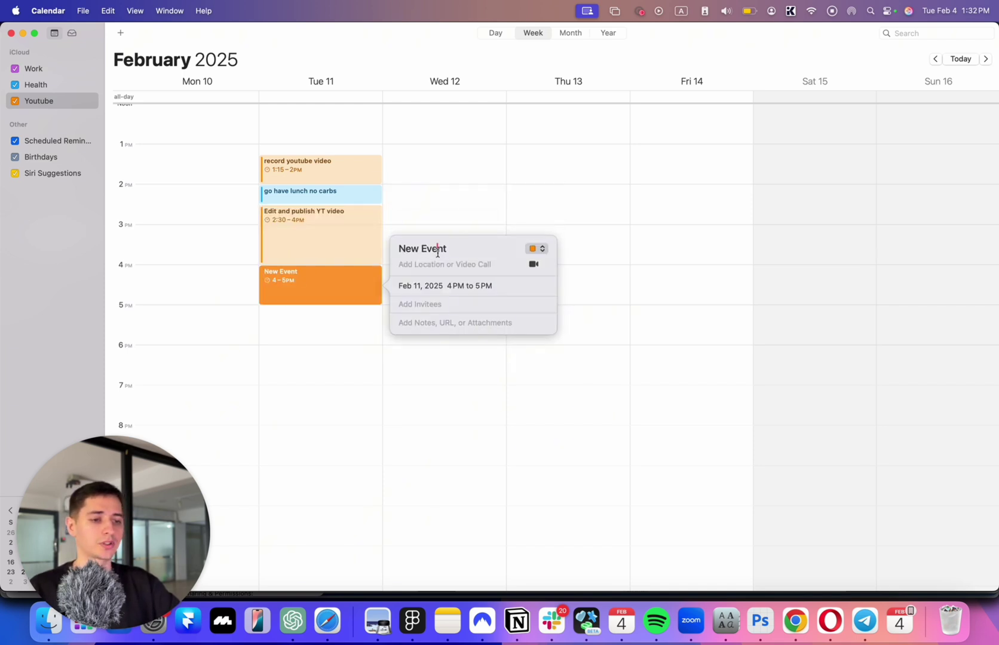
left_click(438, 253)
type("Gym")
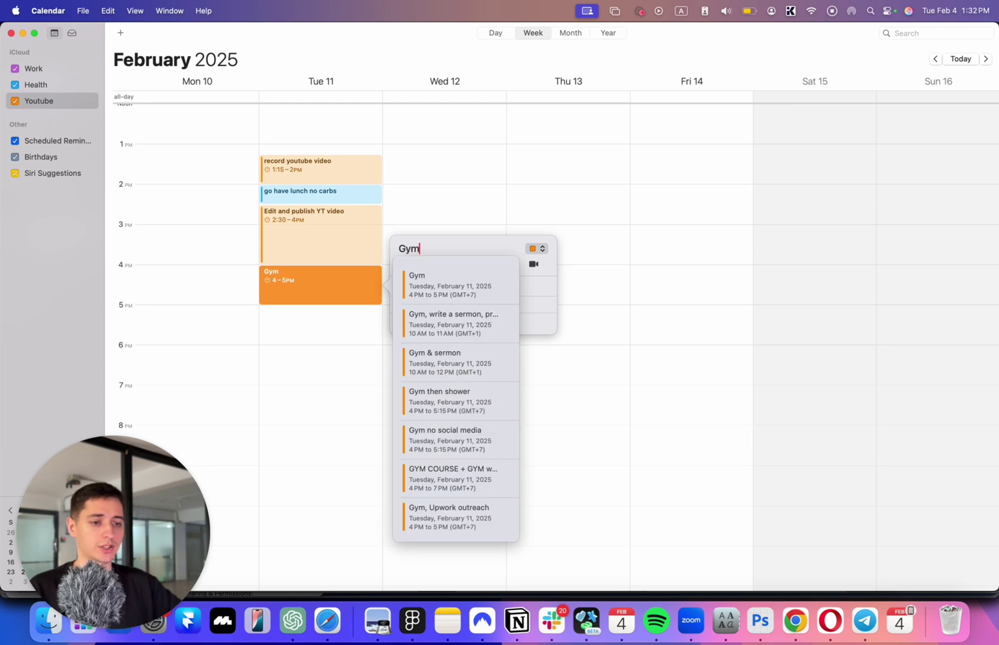
left_click(362, 301)
Step: Make Gym repeat every day and shorten Tuesday's session to end at 4:55 PM
double_click(367, 297)
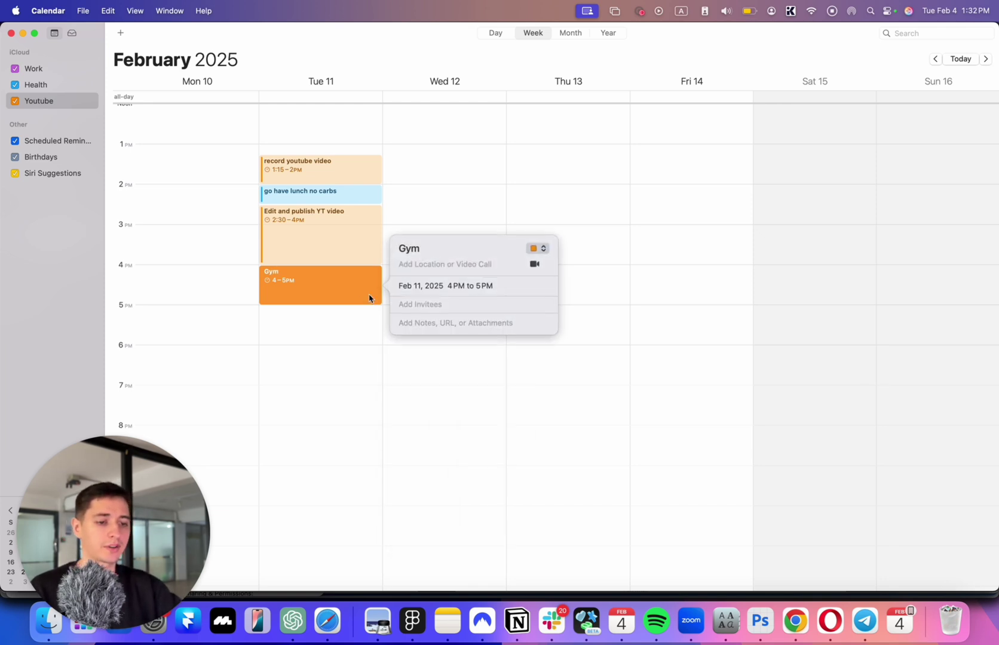
left_click(438, 284)
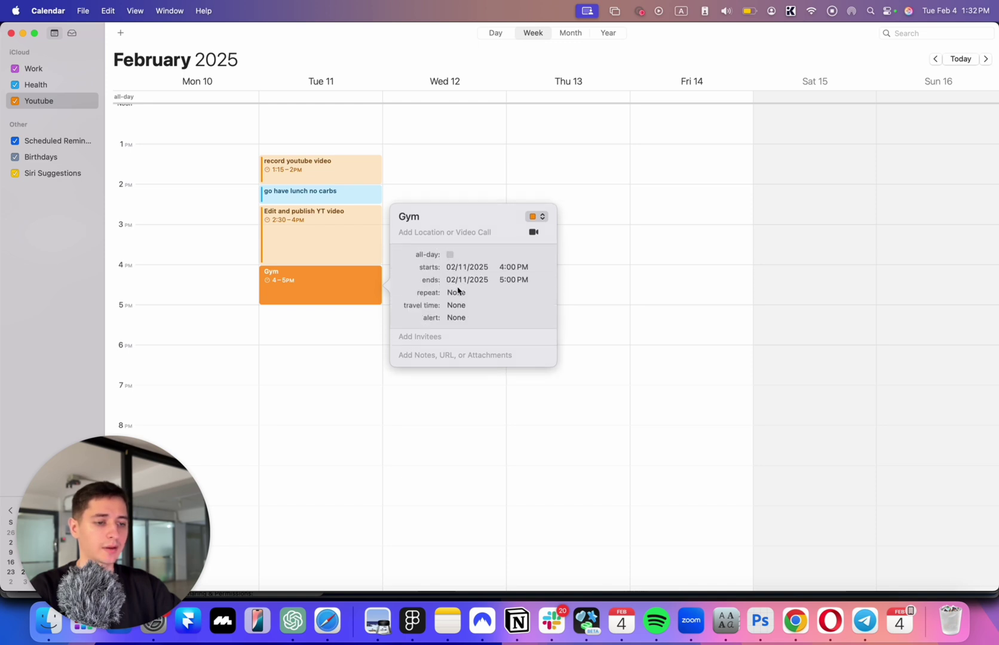
left_click(458, 291)
left_click(465, 304)
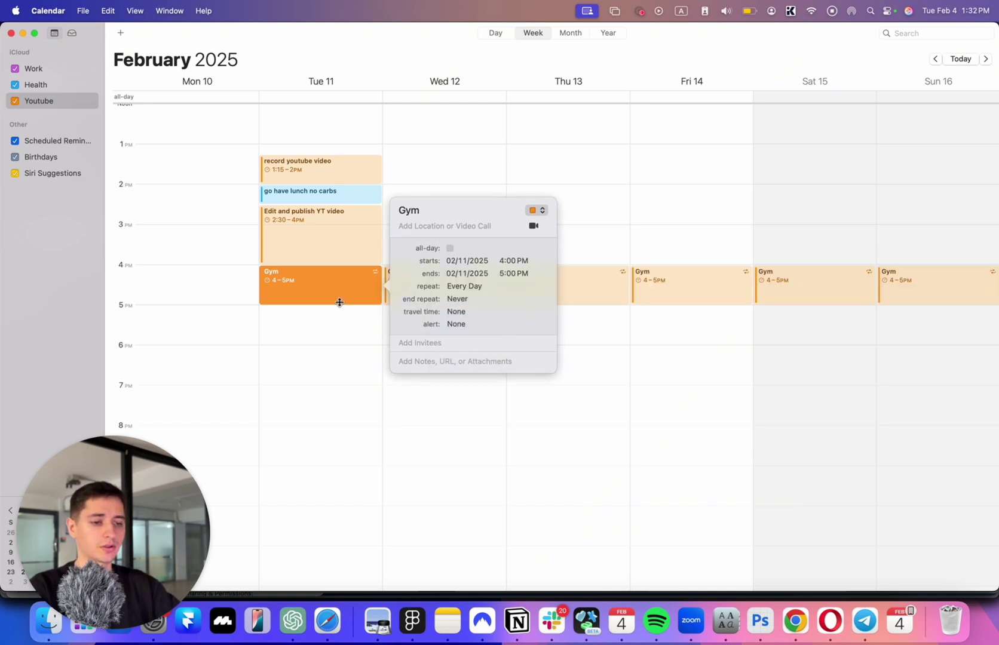
left_click_drag(340, 302, 339, 298)
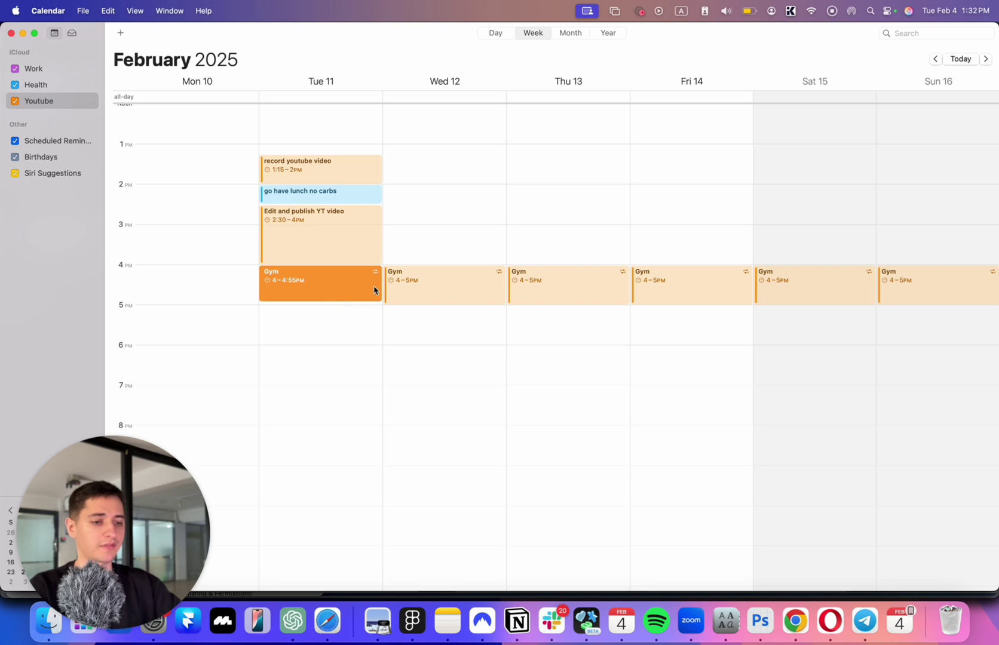
left_click(450, 245)
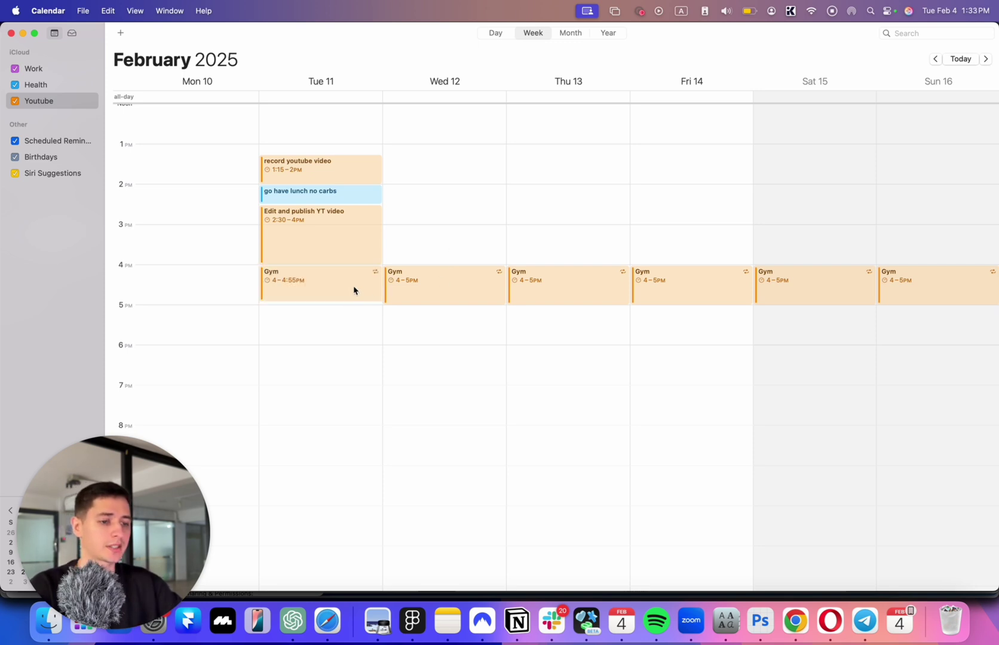
Step: End Tuesday's Gym at 4:55 PM, applying the change to only this occurrence
scroll(324, 208, "up", 6)
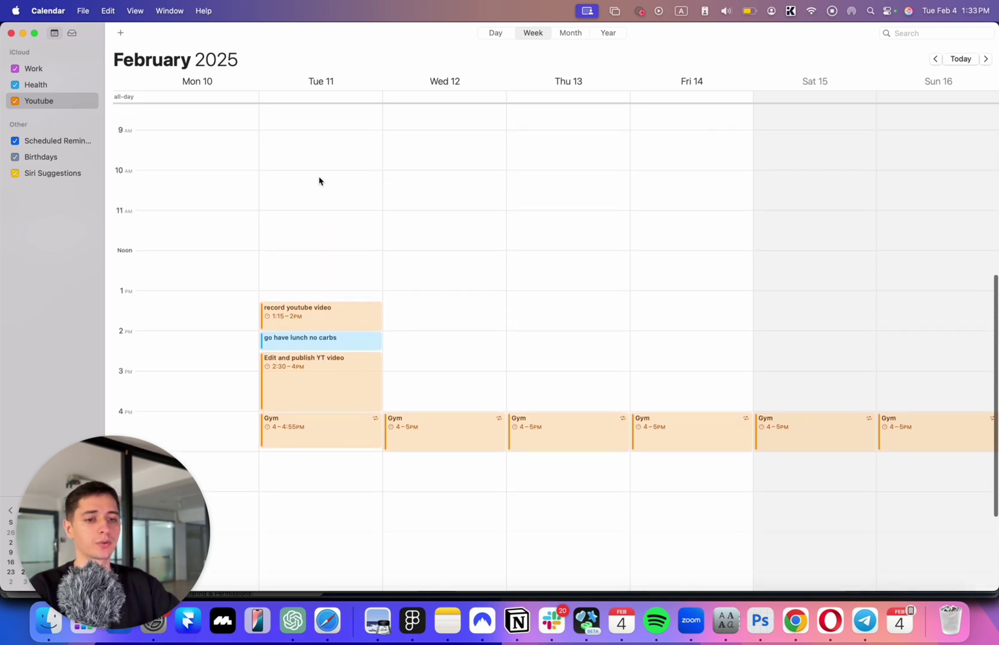
scroll(316, 149, "down", 3)
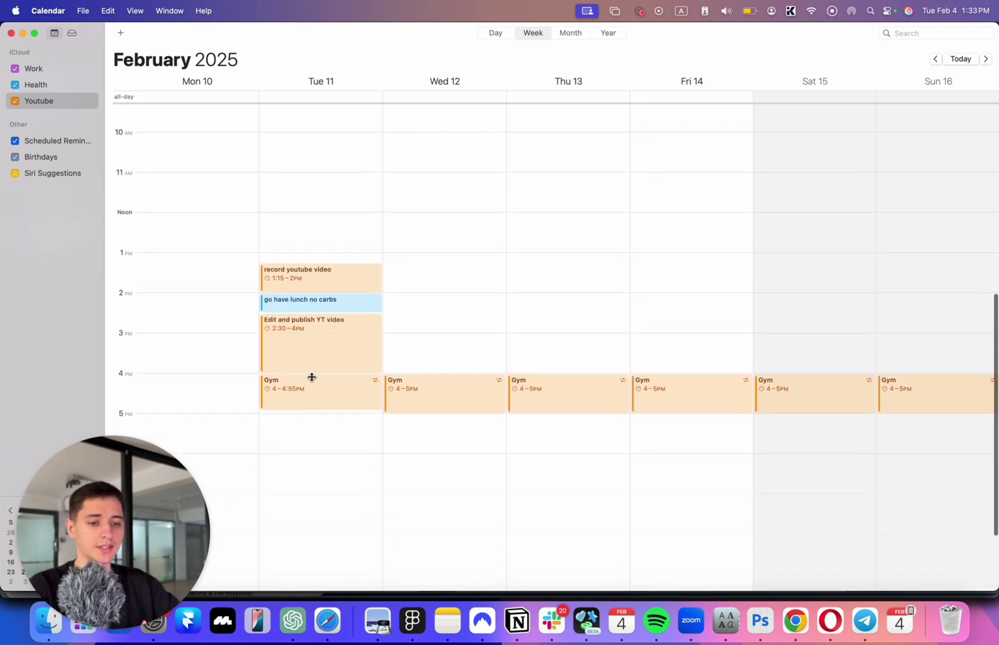
scroll(315, 360, "down", 4)
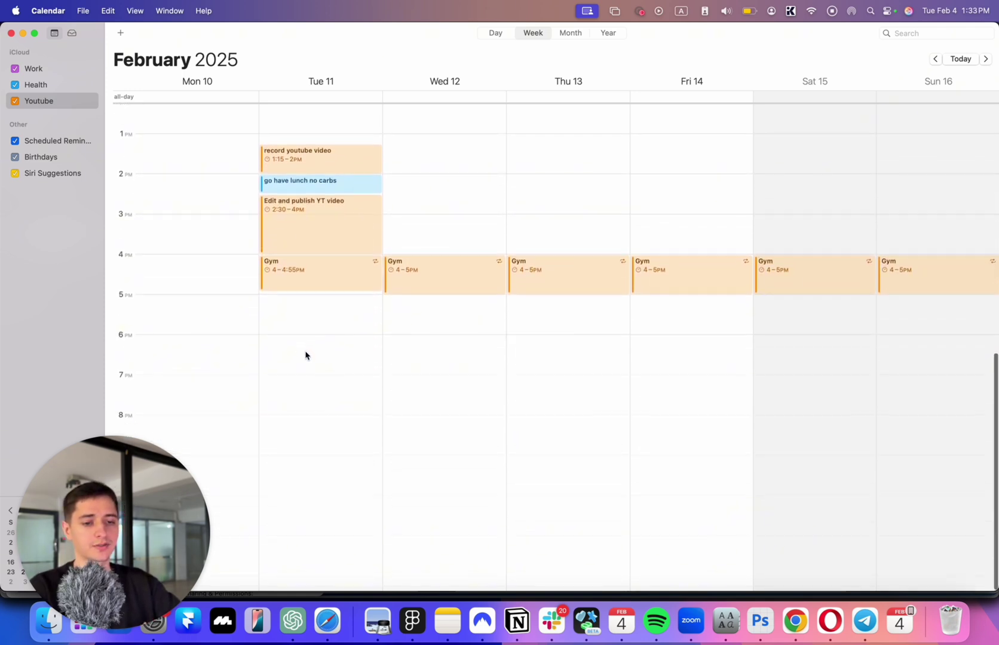
scroll(325, 453, "up", 2)
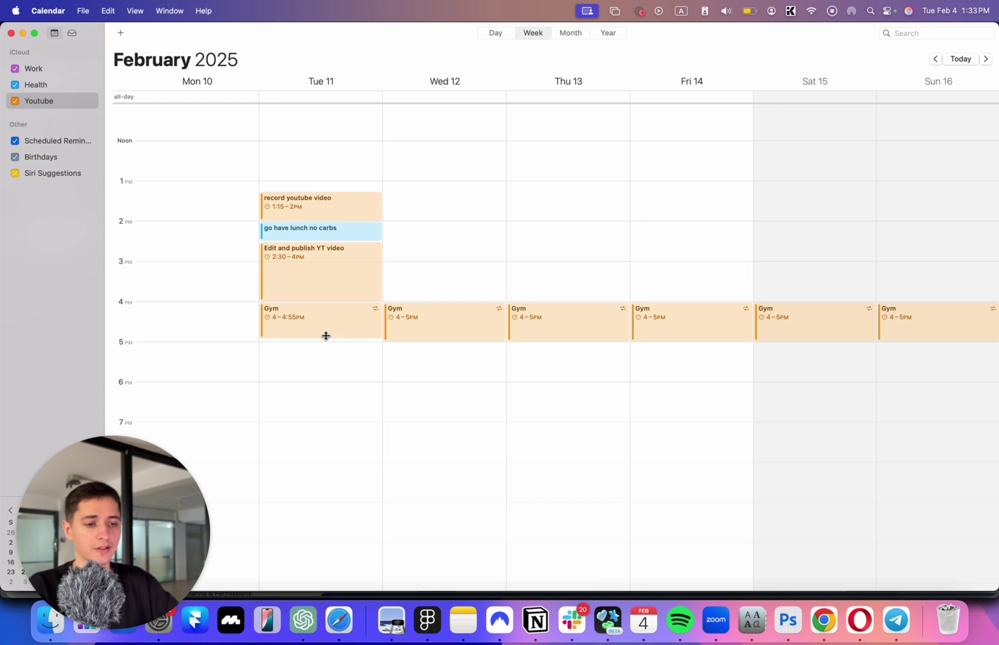
left_click_drag(324, 336, 318, 338)
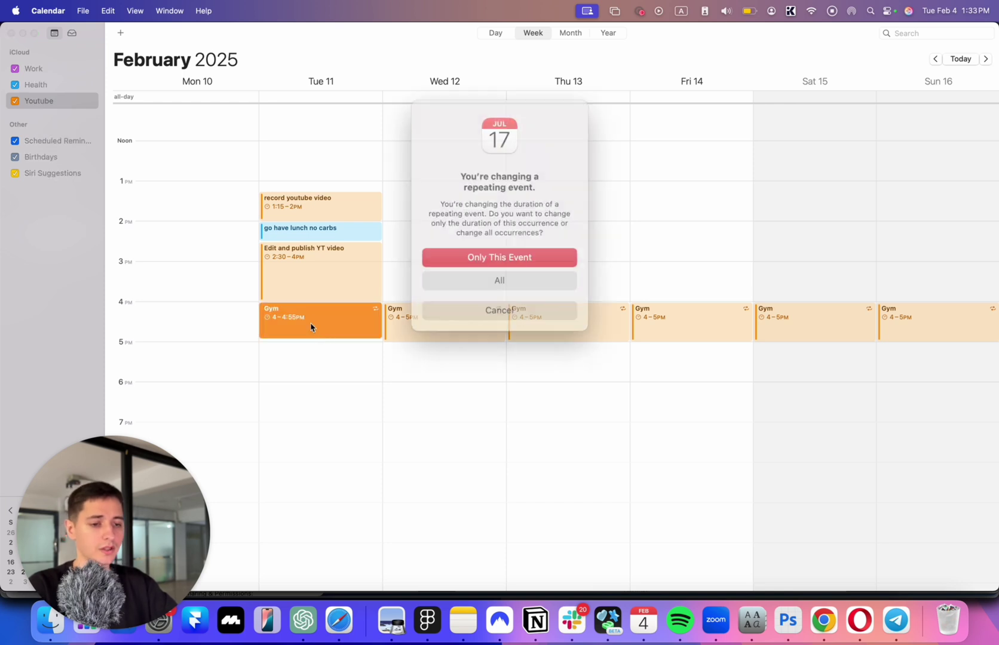
left_click(465, 255)
left_click(345, 346)
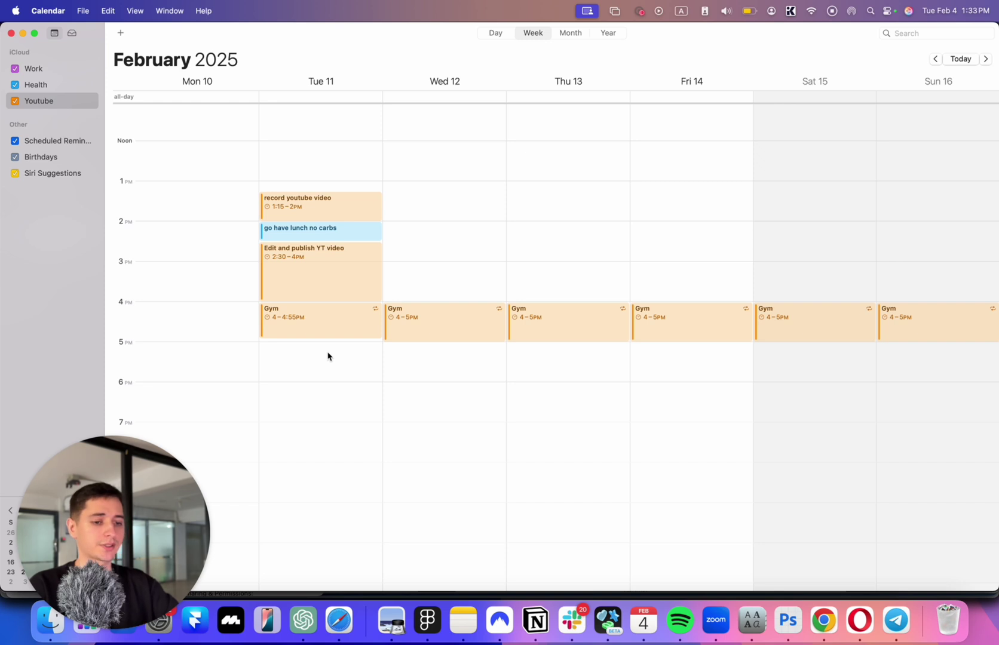
Step: Create a 'Client work' event in the Work calendar on Tuesday, 5 PM to 6:55 PM
left_click_drag(319, 345, 323, 401)
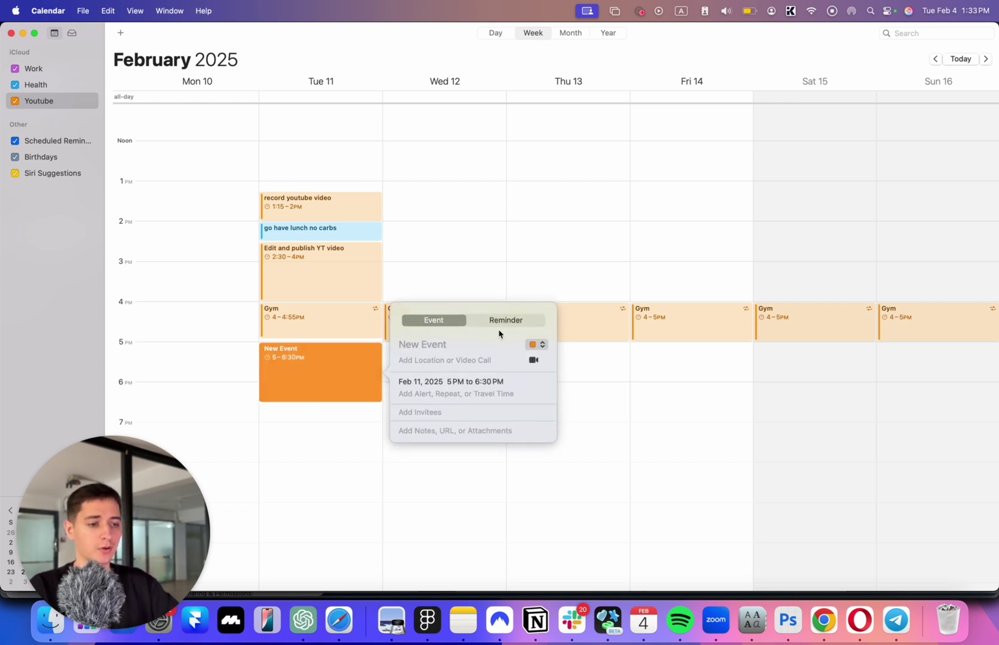
left_click(535, 345)
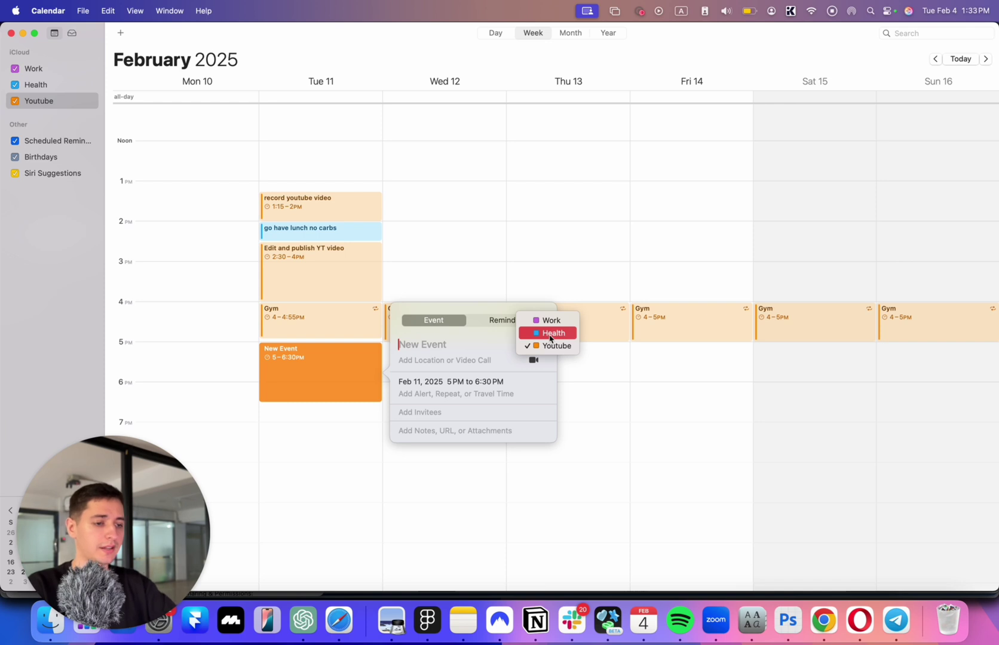
left_click(544, 322)
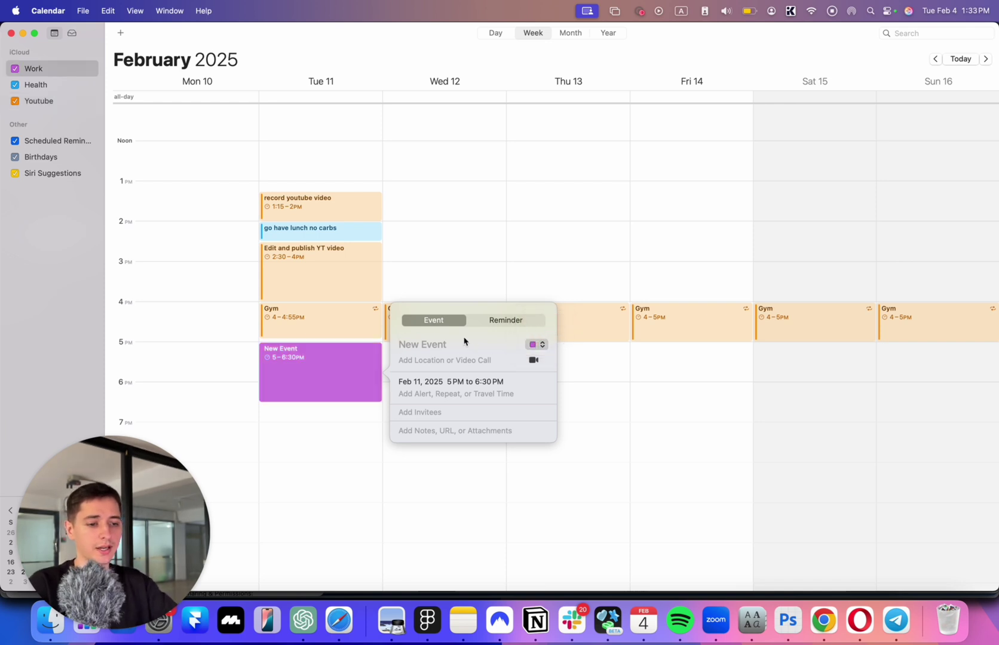
type("Client w")
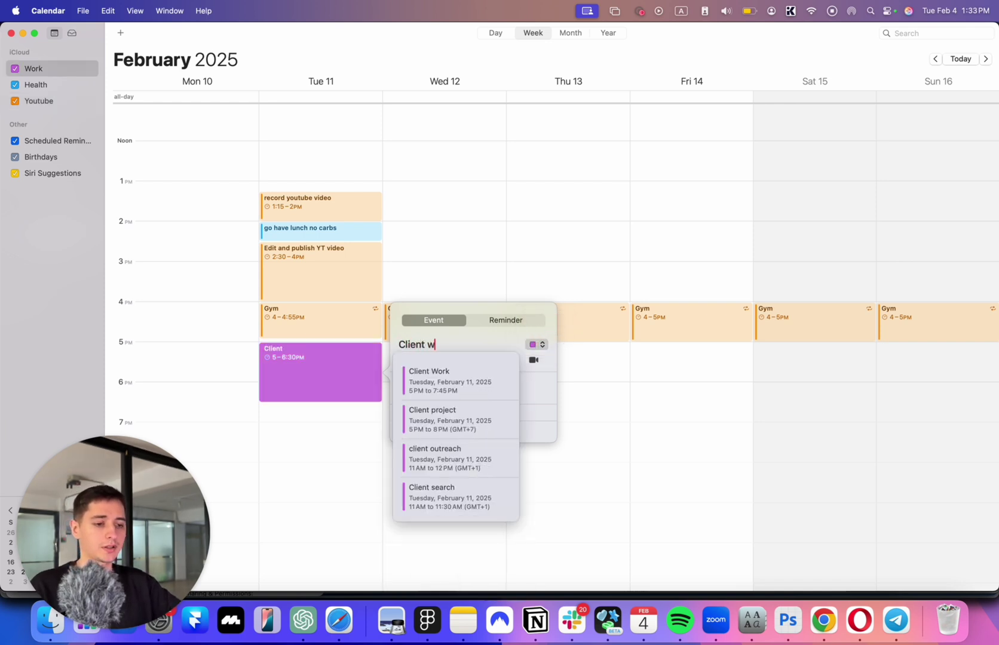
key("Return")
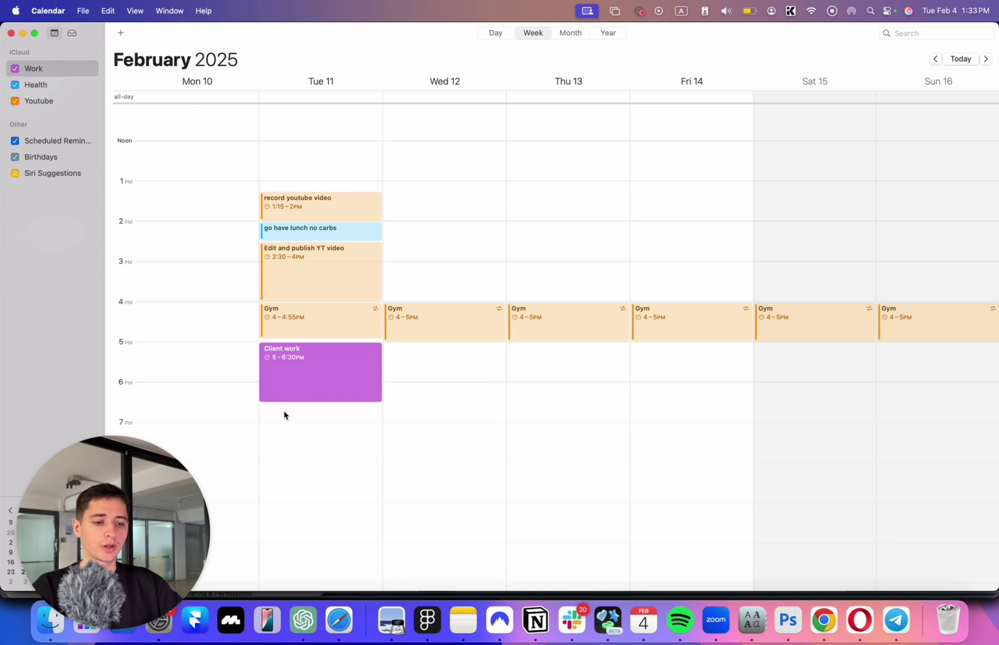
left_click(283, 422)
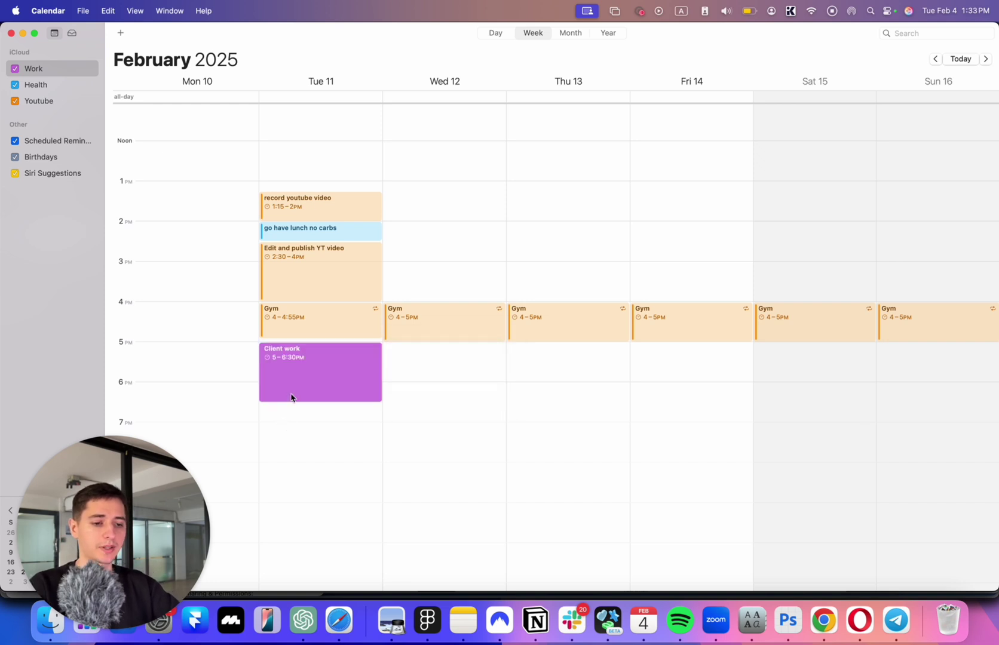
left_click_drag(290, 401, 290, 419)
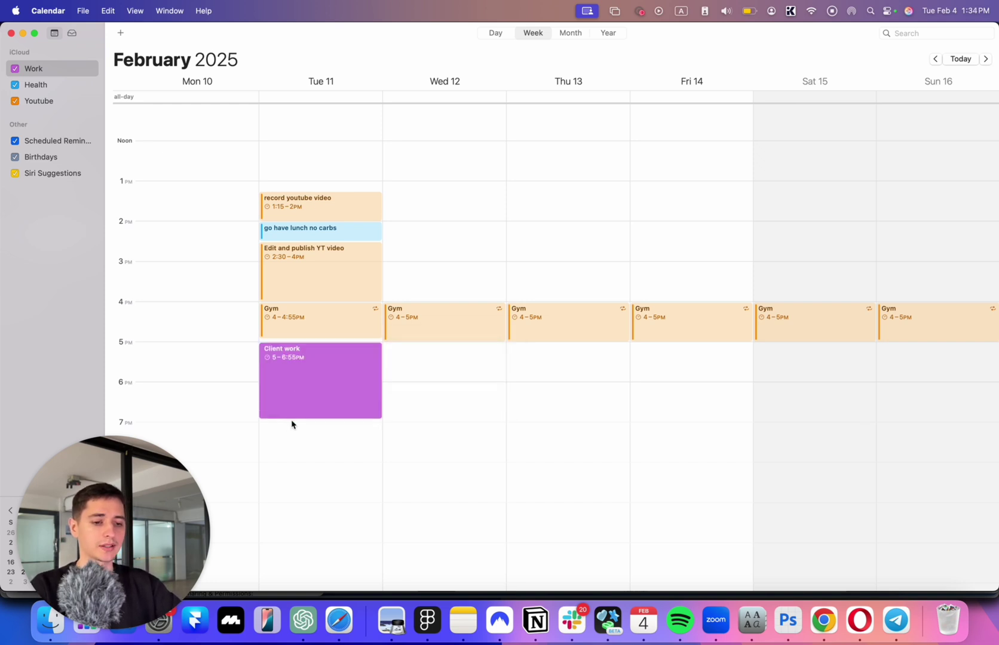
scroll(301, 441, "down", 3)
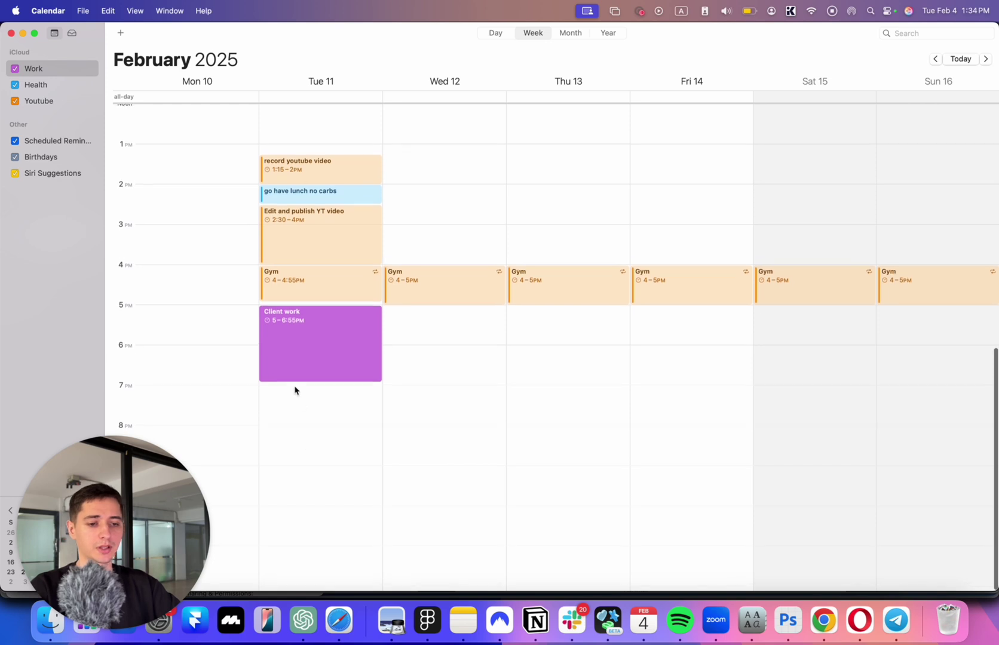
Step: Stretch Client work to 7 PM and place 'Dinner can eat carbs' at 7–8 PM Tuesday
left_click_drag(294, 380, 296, 389)
double_click(293, 421)
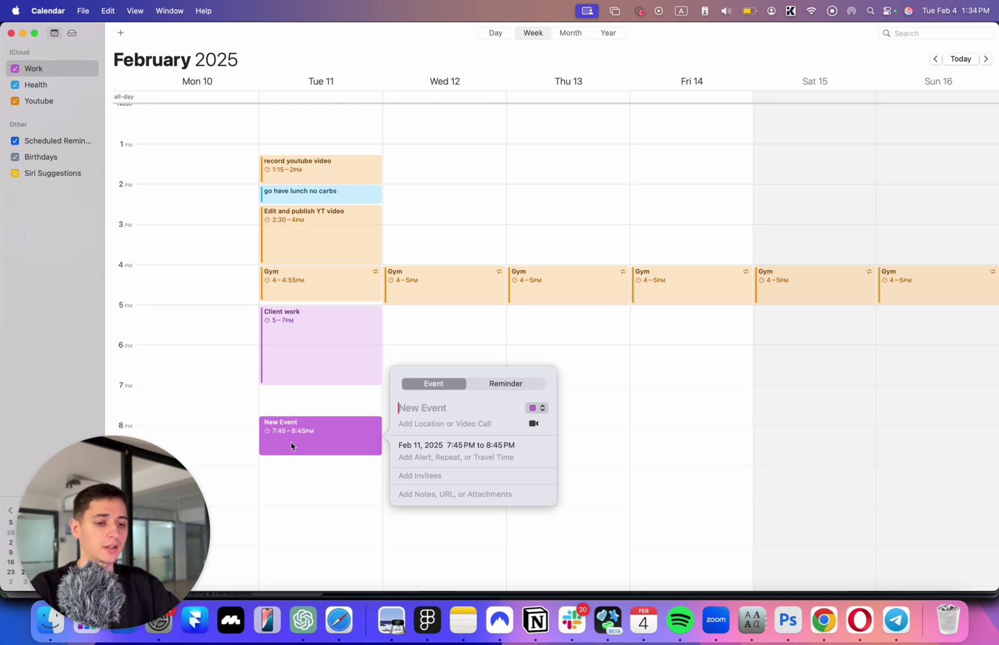
left_click(290, 444)
double_click(343, 433)
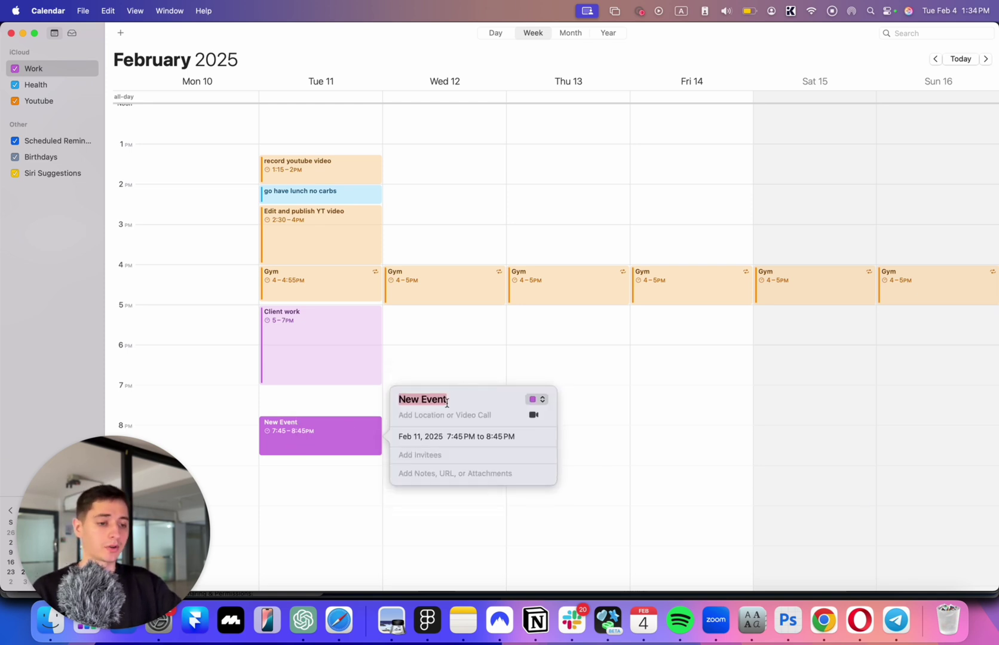
key("Caps_Lock")
type("D")
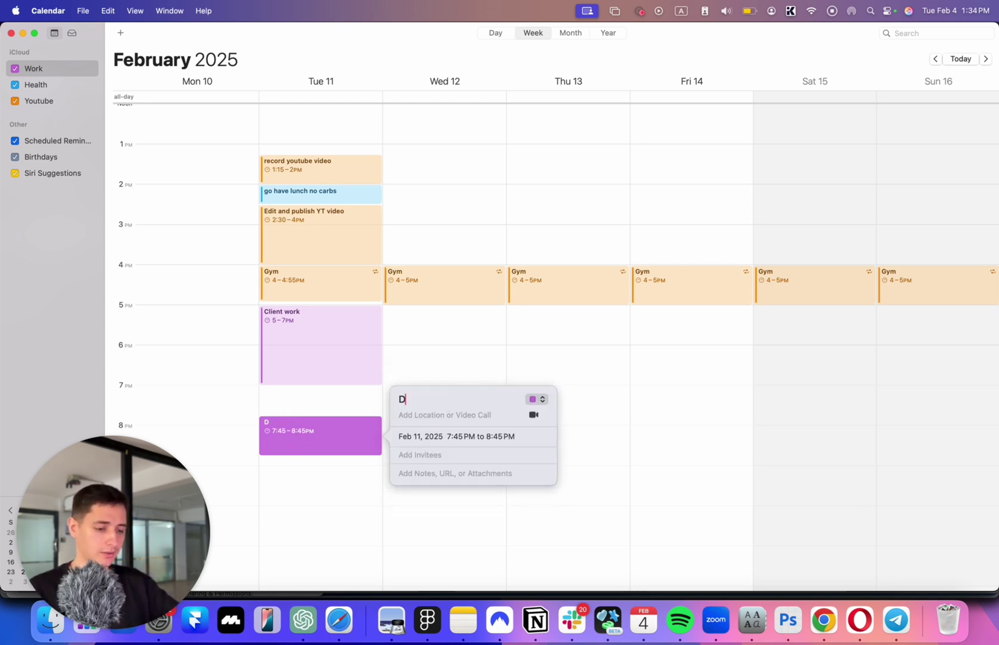
type("inner can eat carbs")
key("Return")
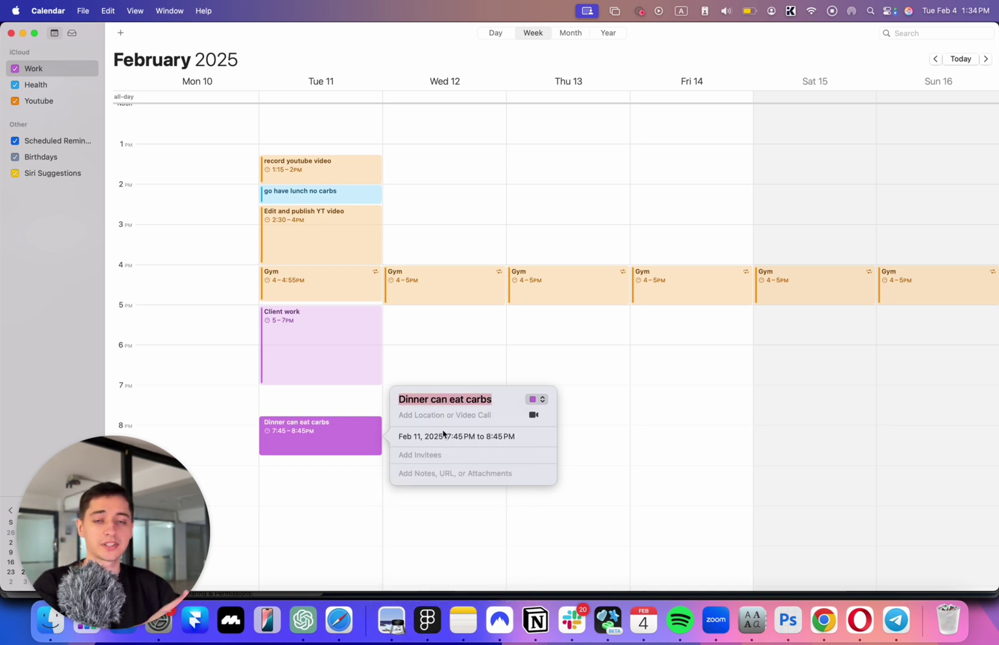
left_click_drag(356, 452, 354, 419)
left_click(471, 448)
scroll(313, 458, "down", 2)
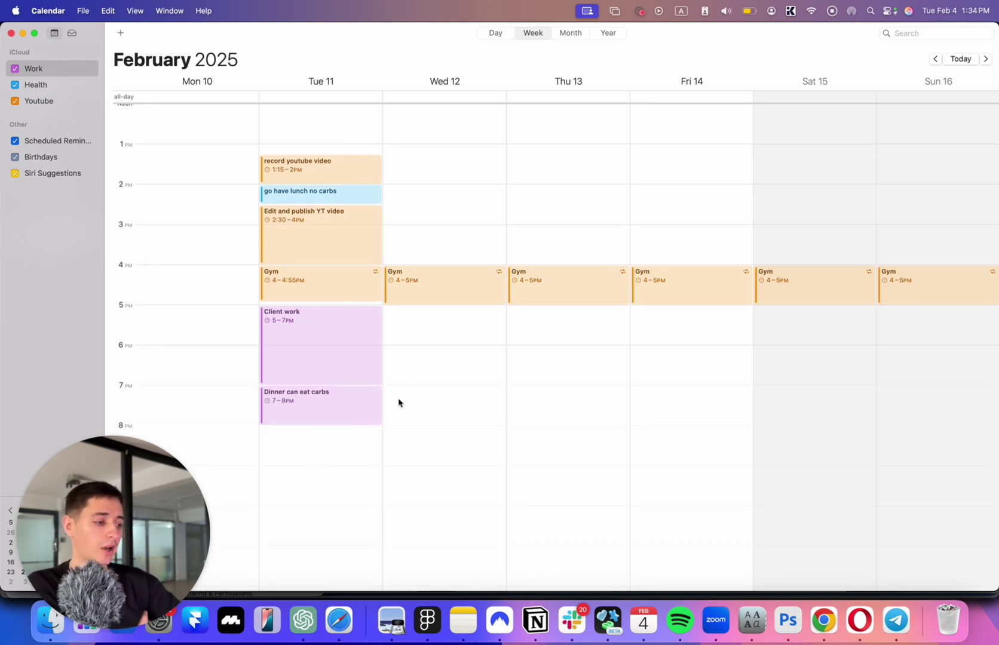
Step: Switch to Safari and scroll through the X profile's recent posts
left_click(337, 607)
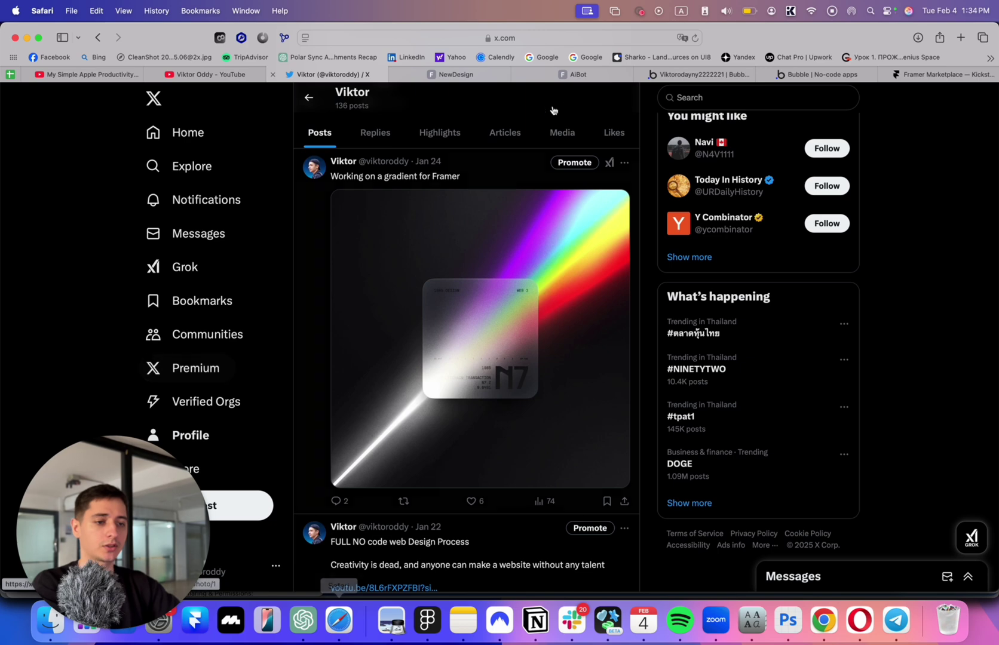
scroll(491, 232, "down", 3)
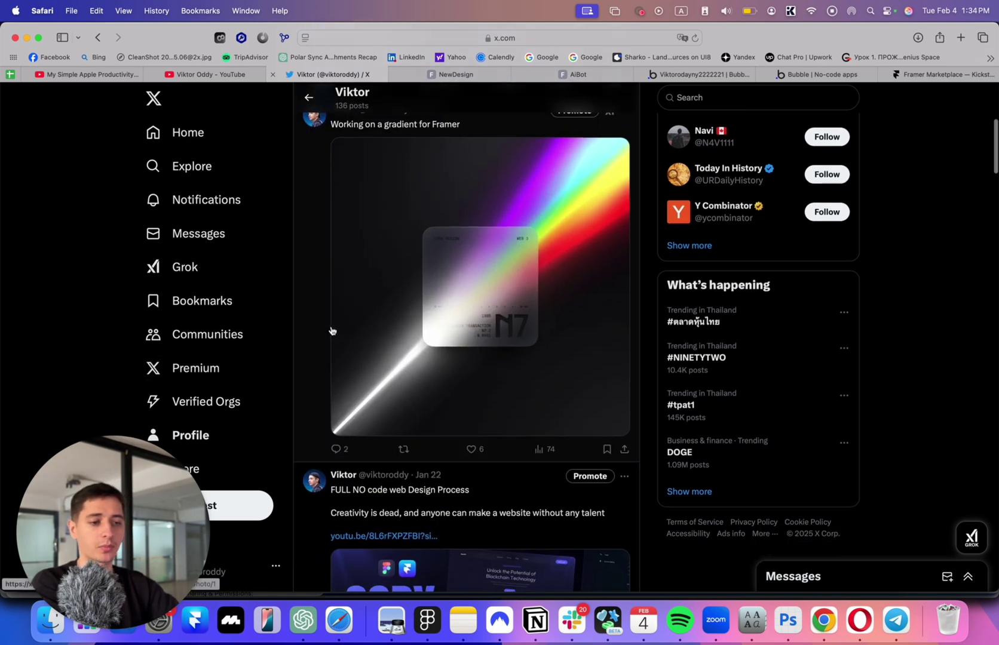
scroll(347, 278, "up", 2)
left_click_drag(456, 174, 415, 175)
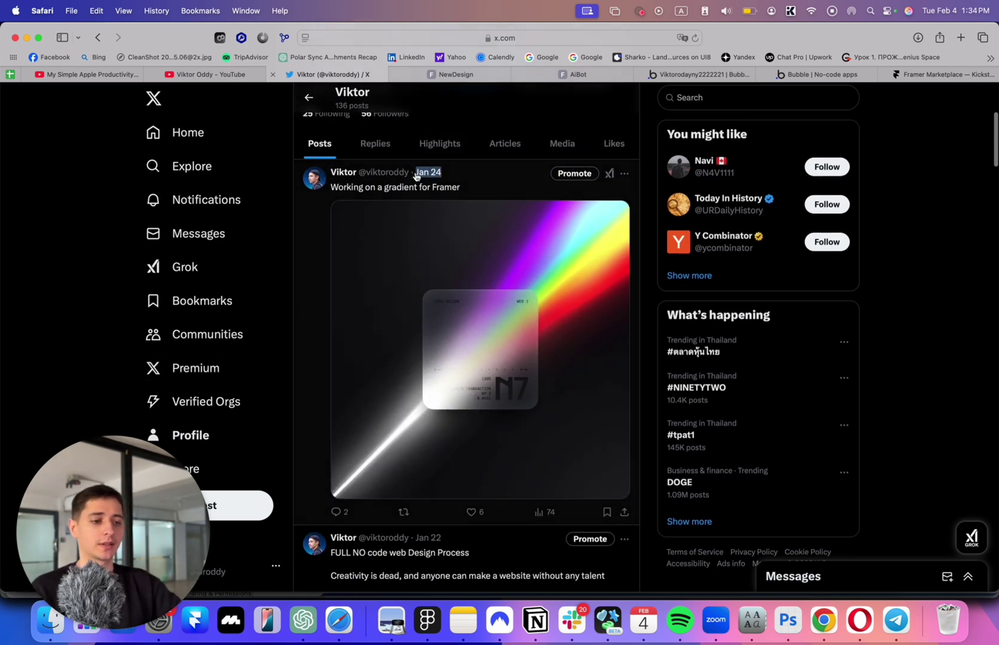
scroll(495, 252, "up", 5)
scroll(503, 286, "down", 15)
scroll(502, 290, "up", 3)
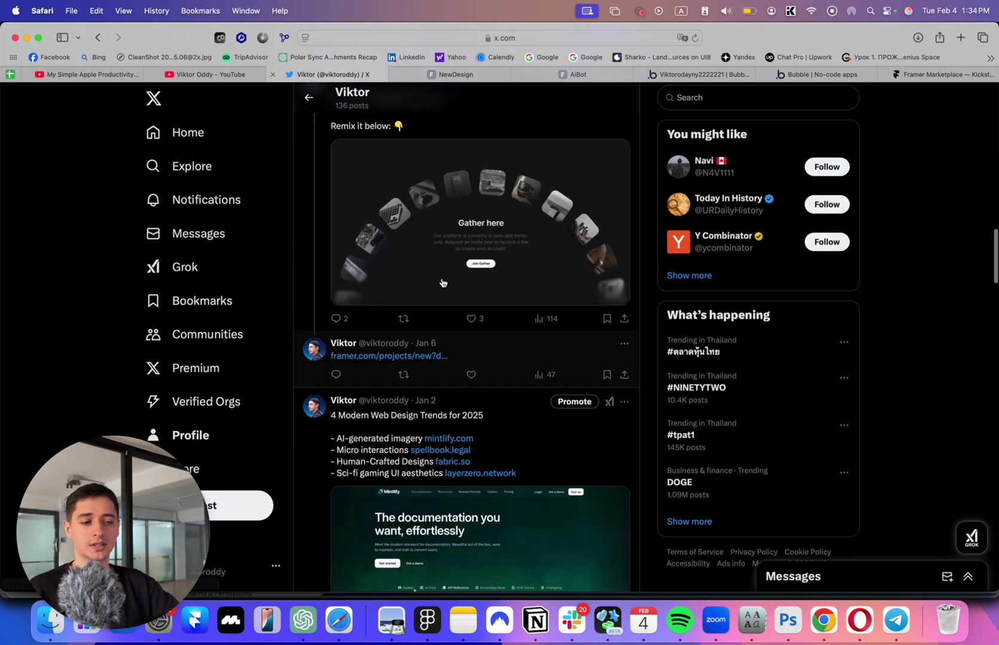
scroll(413, 327, "down", 10)
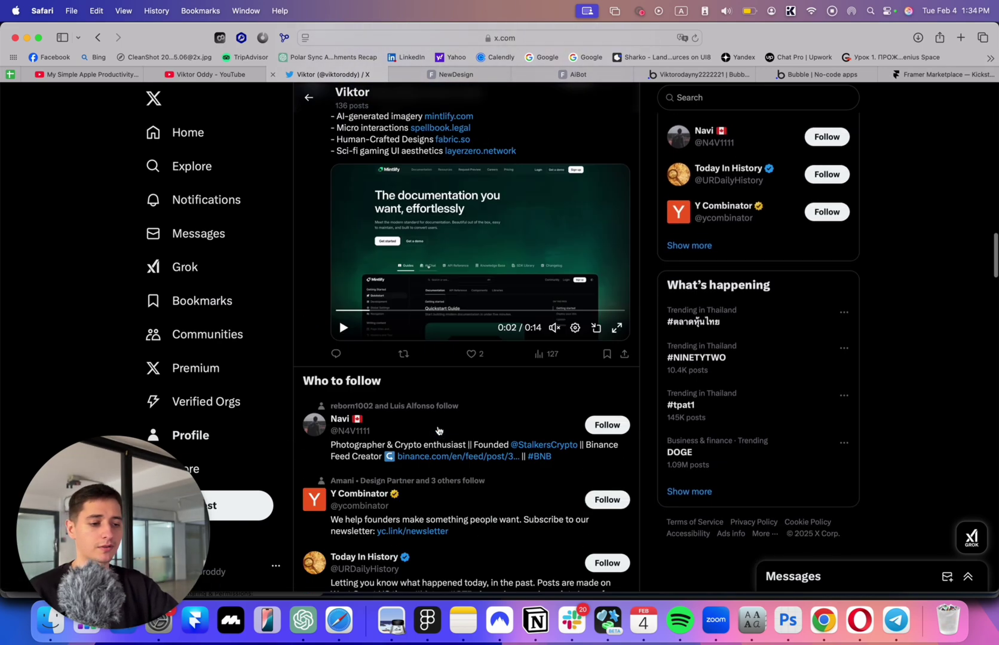
scroll(437, 430, "up", 8)
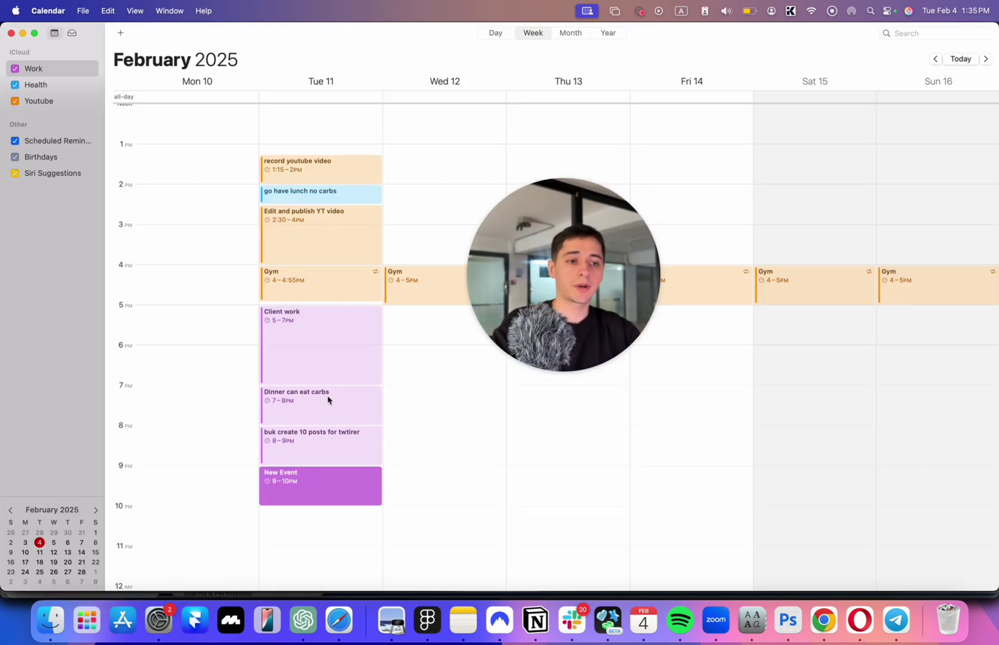
Step: Rename Tuesday's 9 PM New Event to 'call y family'
double_click(339, 482)
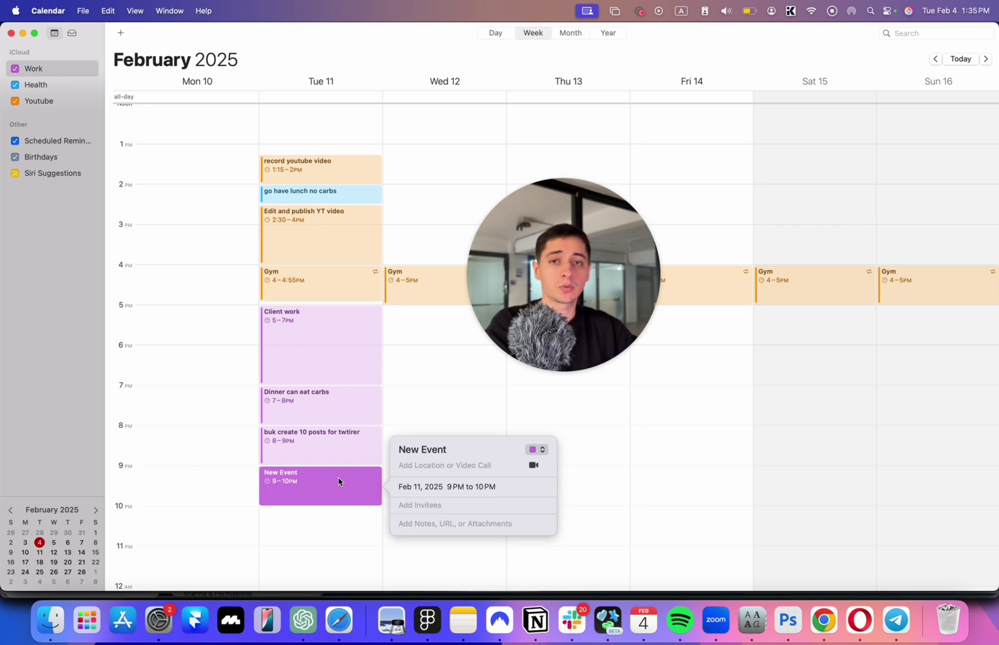
key("super+a")
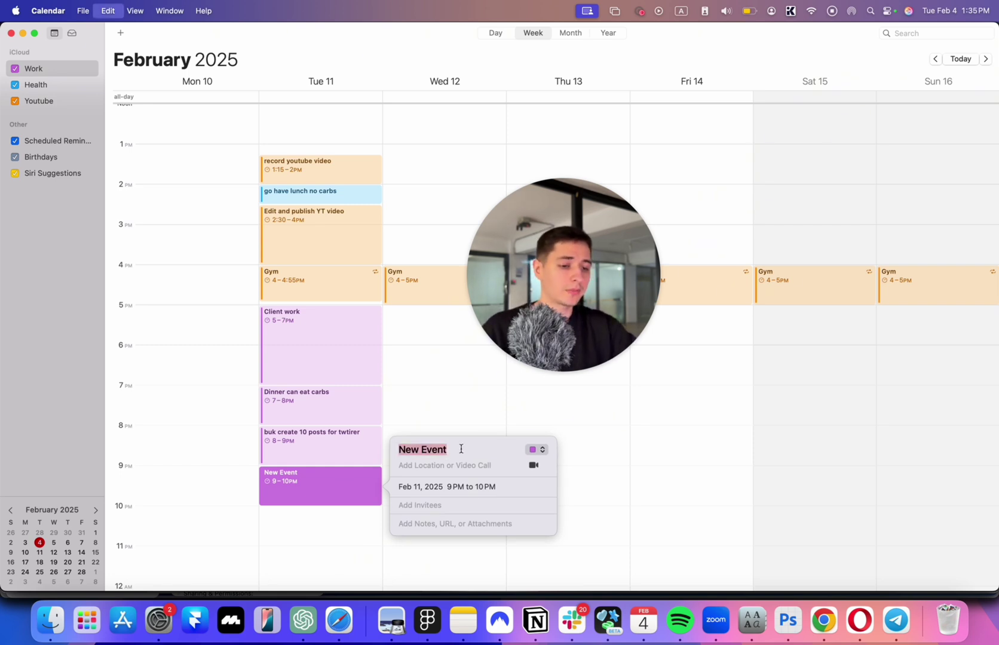
type("call")
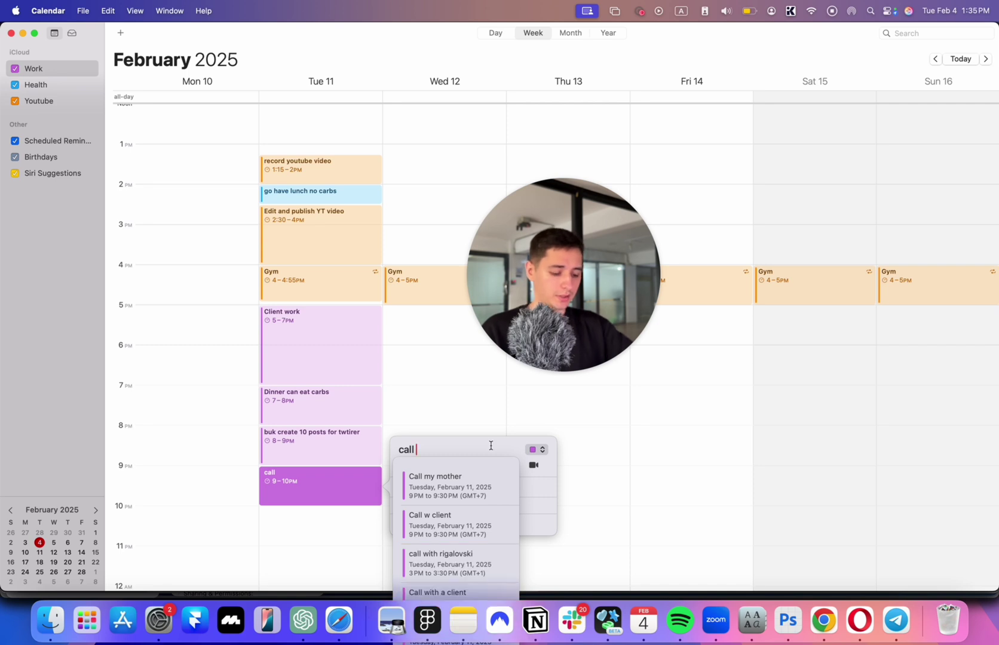
type(" y family")
key("Return")
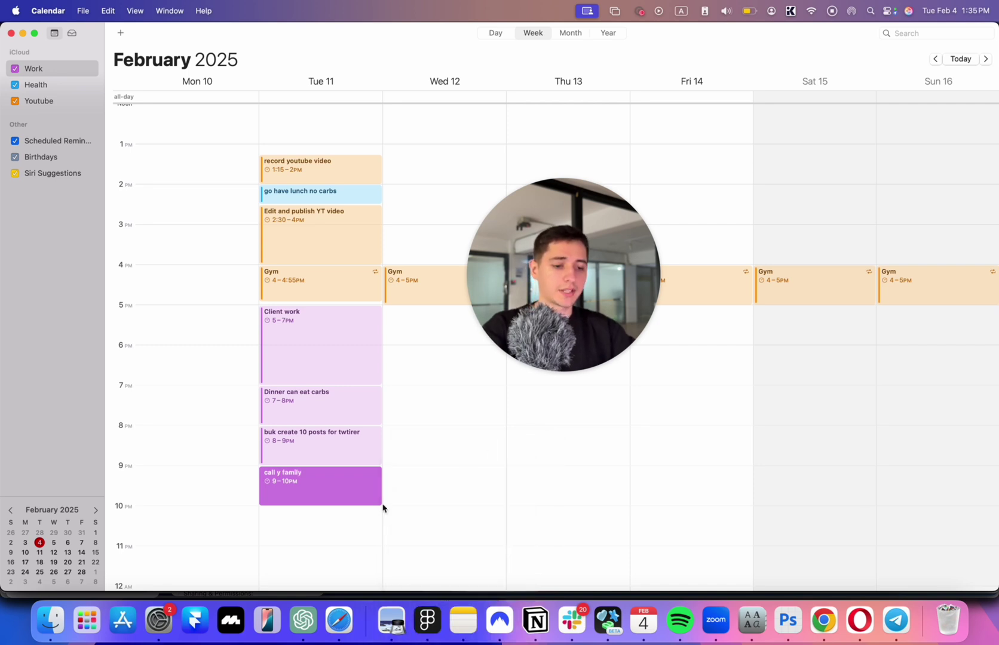
Step: Create an event at 11 PM Tuesday titled 'netflinx in italian'
double_click(297, 562)
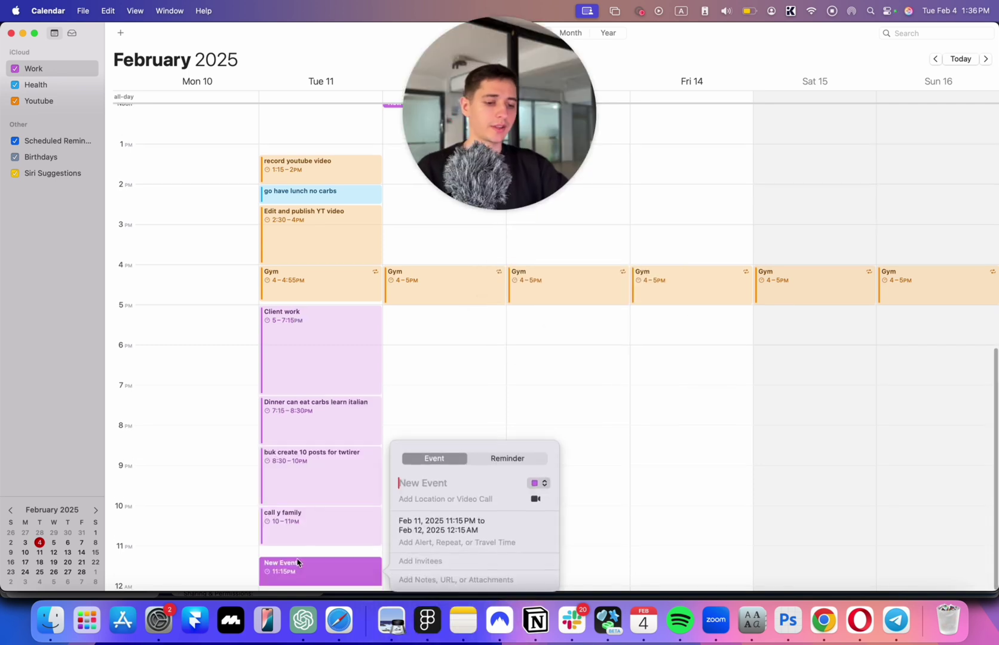
left_click_drag(297, 557, 296, 545)
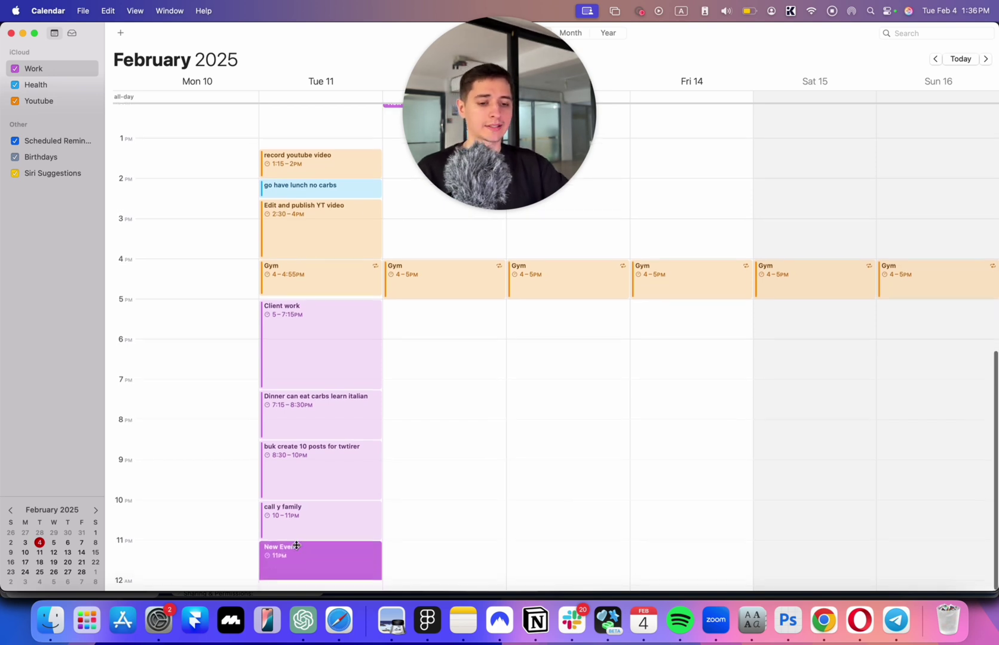
double_click(307, 576)
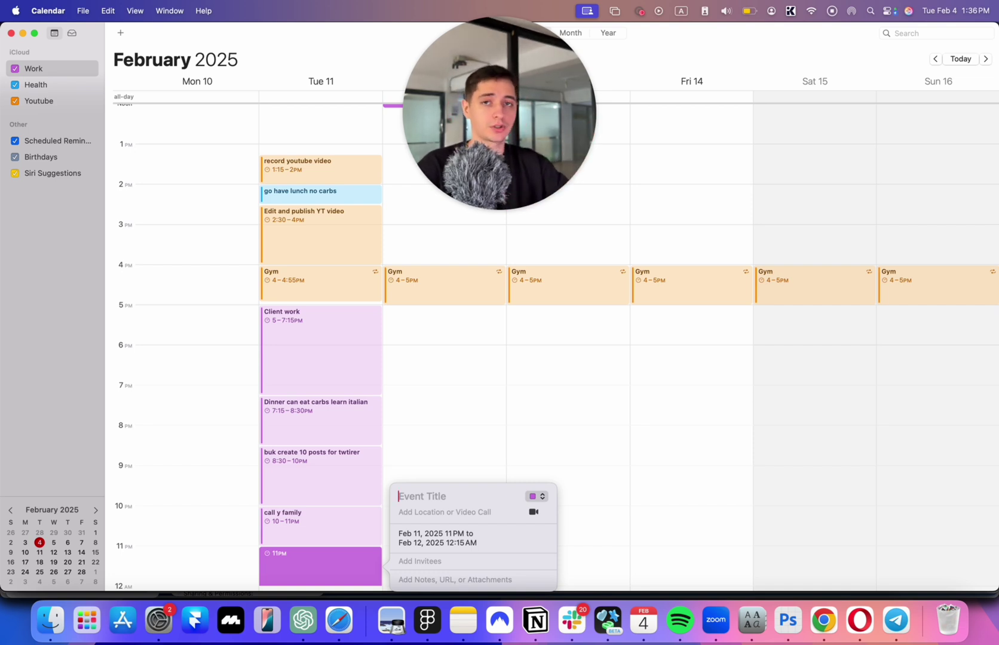
type("netflinx")
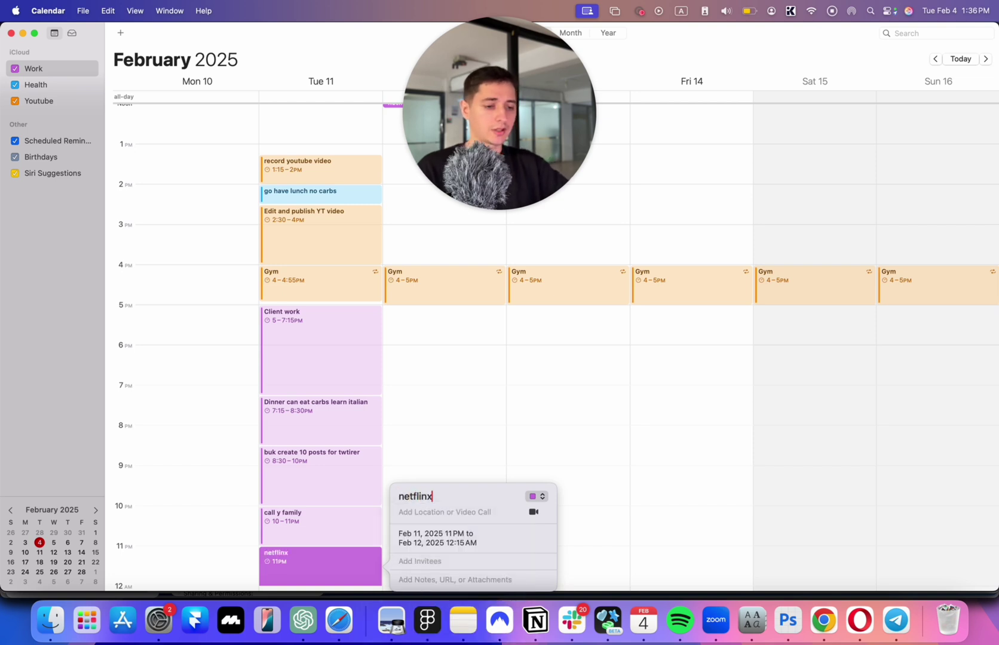
type(" in italinan")
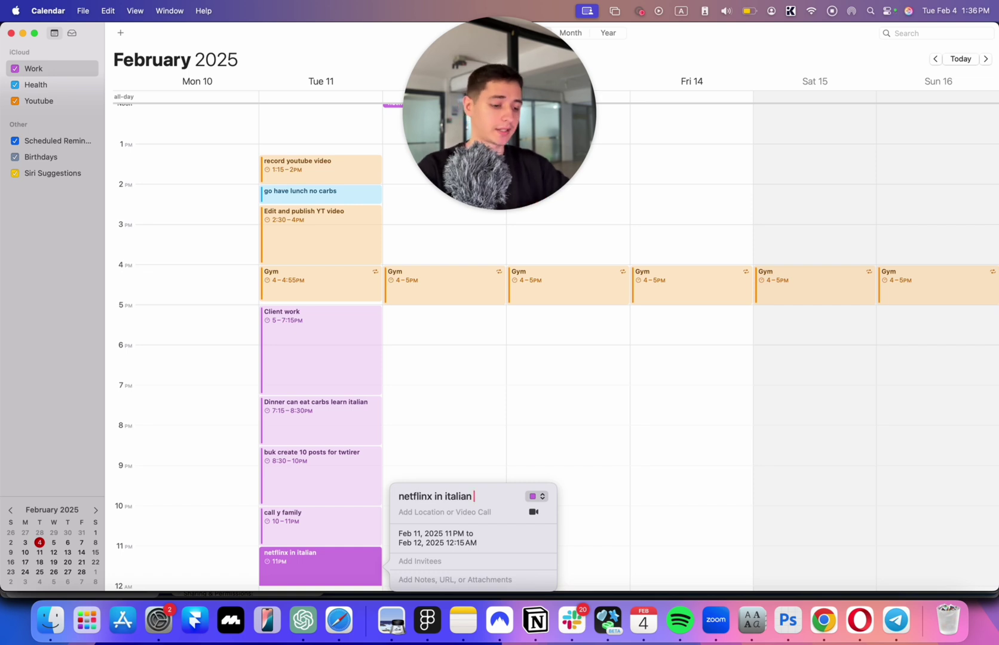
key("Return")
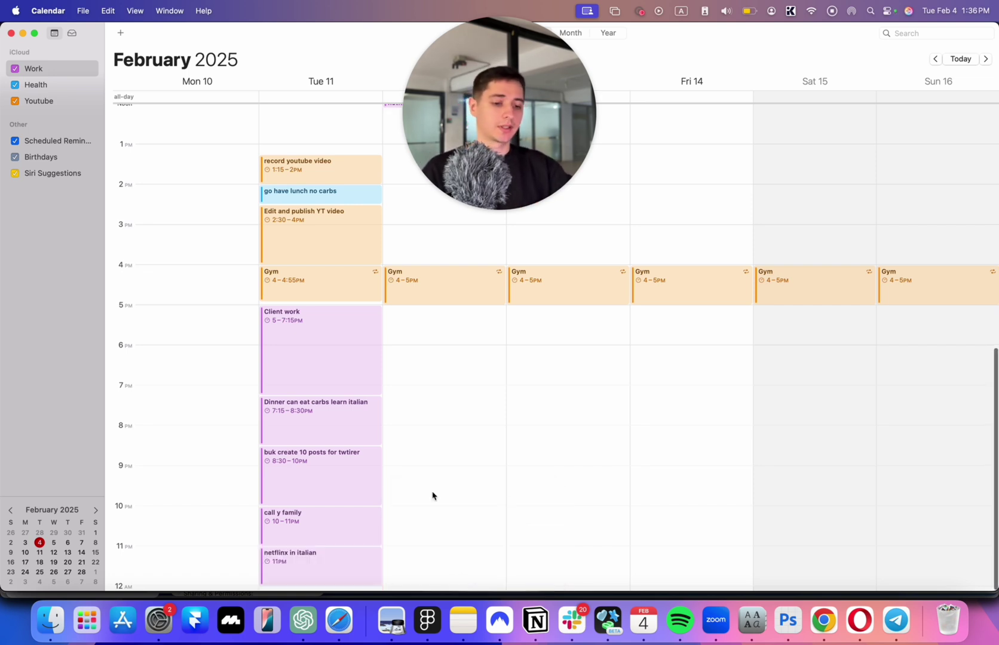
scroll(383, 527, "up", 5)
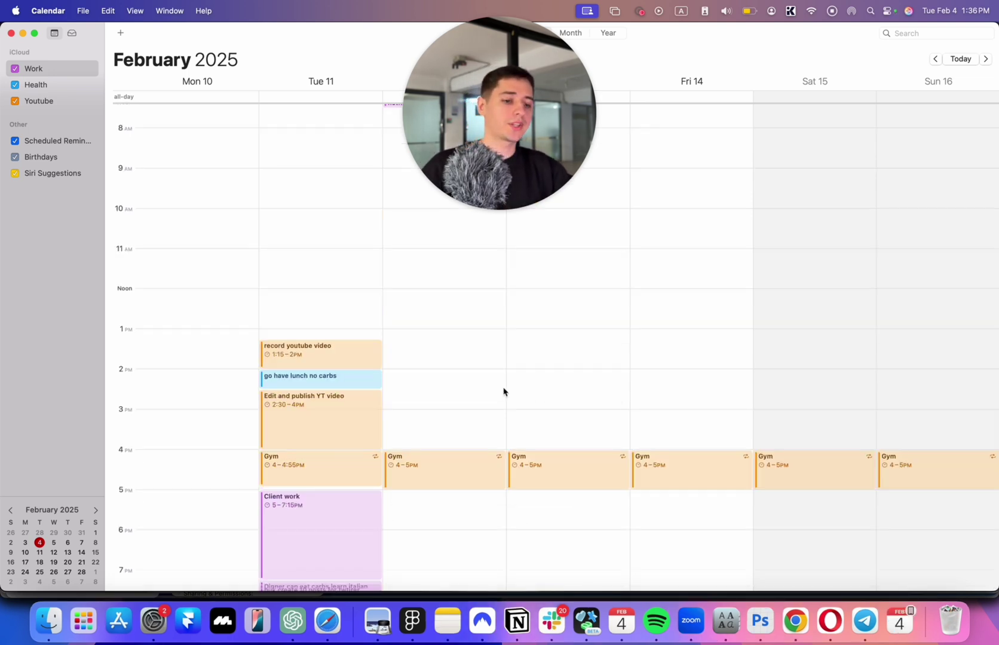
scroll(410, 533, "down", 3)
left_click(347, 450)
scroll(347, 451, "down", 3)
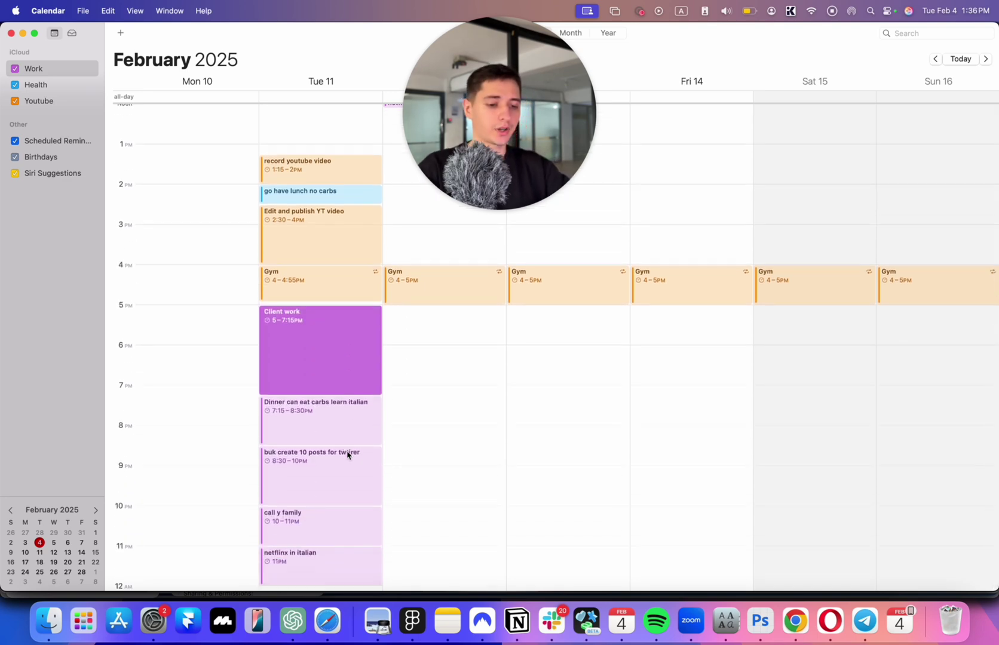
Step: Show the Framer Marketplace tab in Safari and browse its Top Templates grid (Blocks, Hanzo, Atomic, Taro)
left_click(328, 622)
left_click(912, 77)
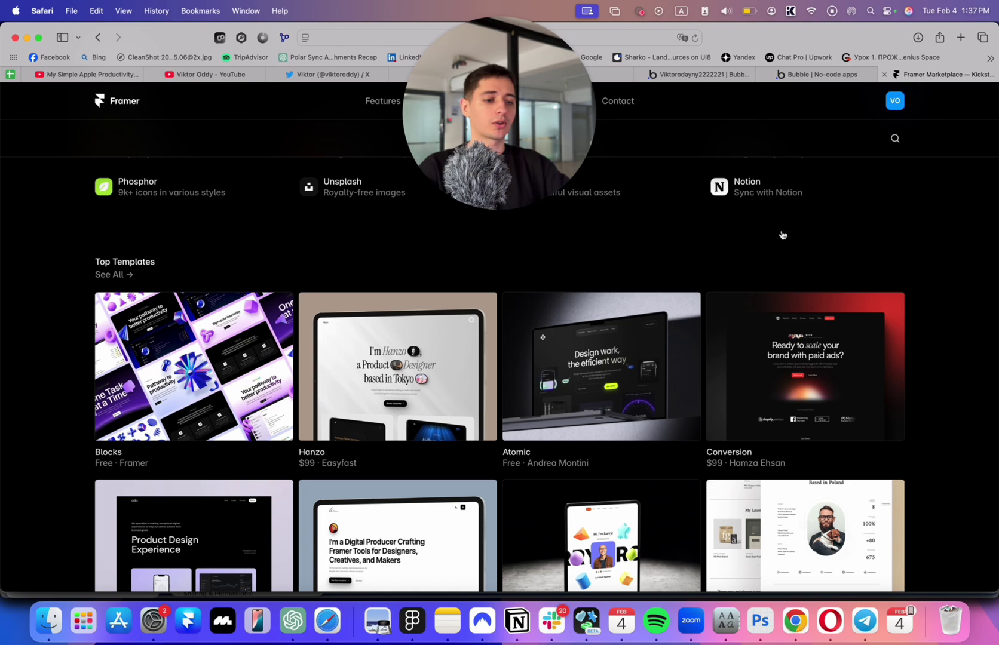
scroll(711, 314, "down", 3)
scroll(698, 330, "up", 3)
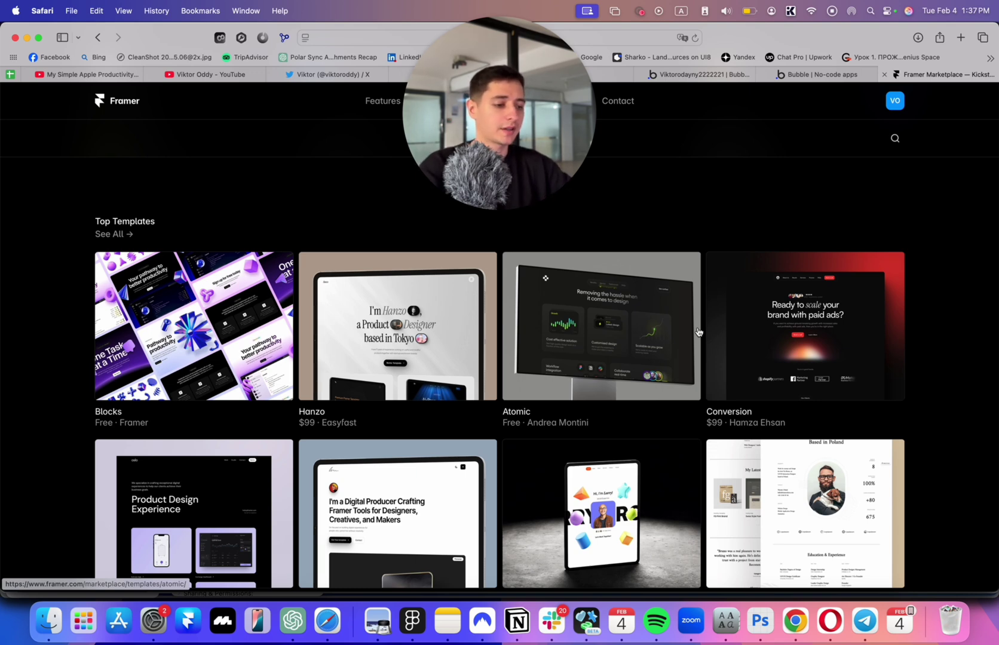
scroll(698, 332, "down", 3)
scroll(698, 332, "up", 1)
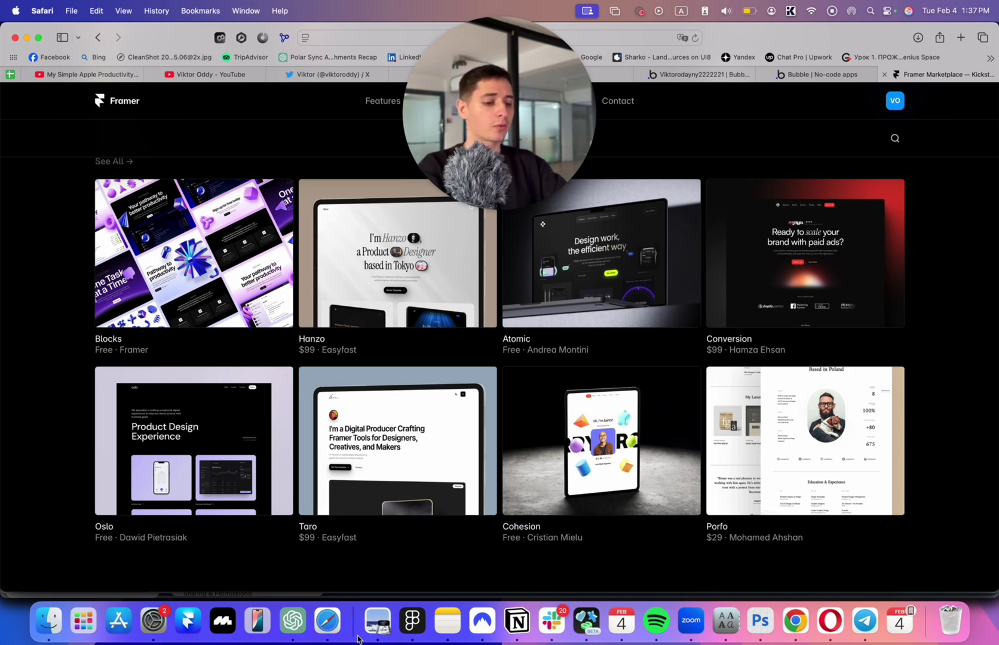
Step: Create a Wednesday 12 event from 8 to 10:45 AM and start titling it 'client wir'
left_click(412, 622)
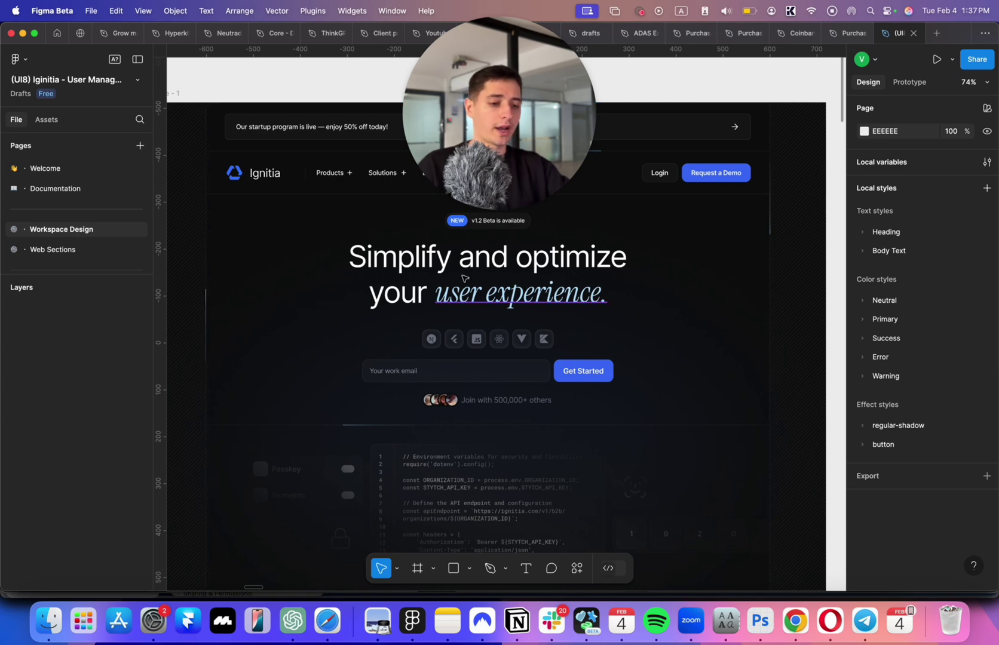
key("super+Tab")
scroll(418, 254, "up", 1)
scroll(448, 369, "up", 10)
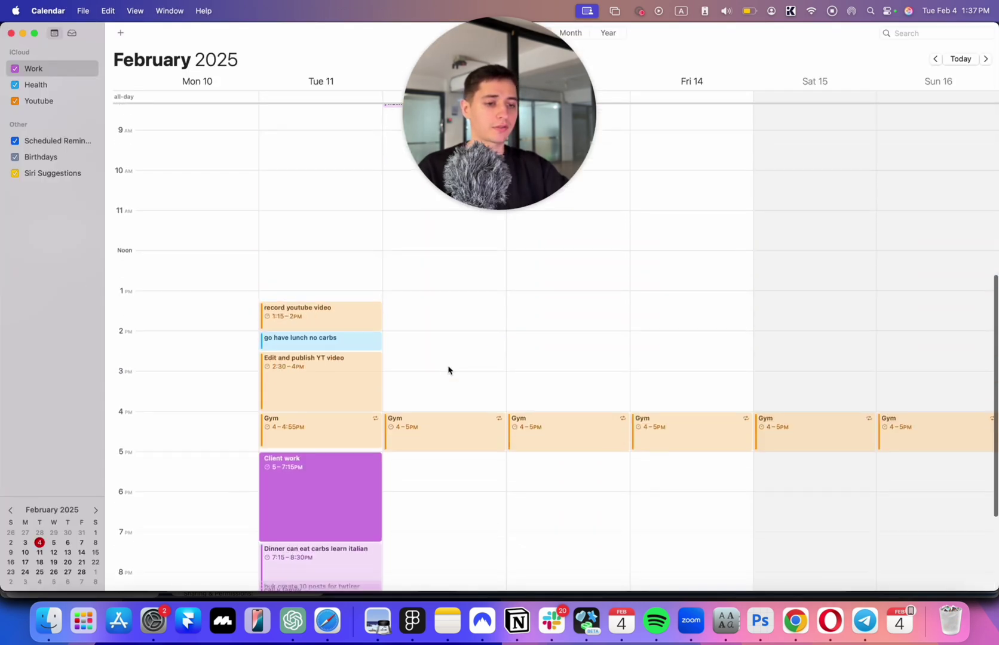
left_click_drag(419, 248, 439, 357)
type("client wi")
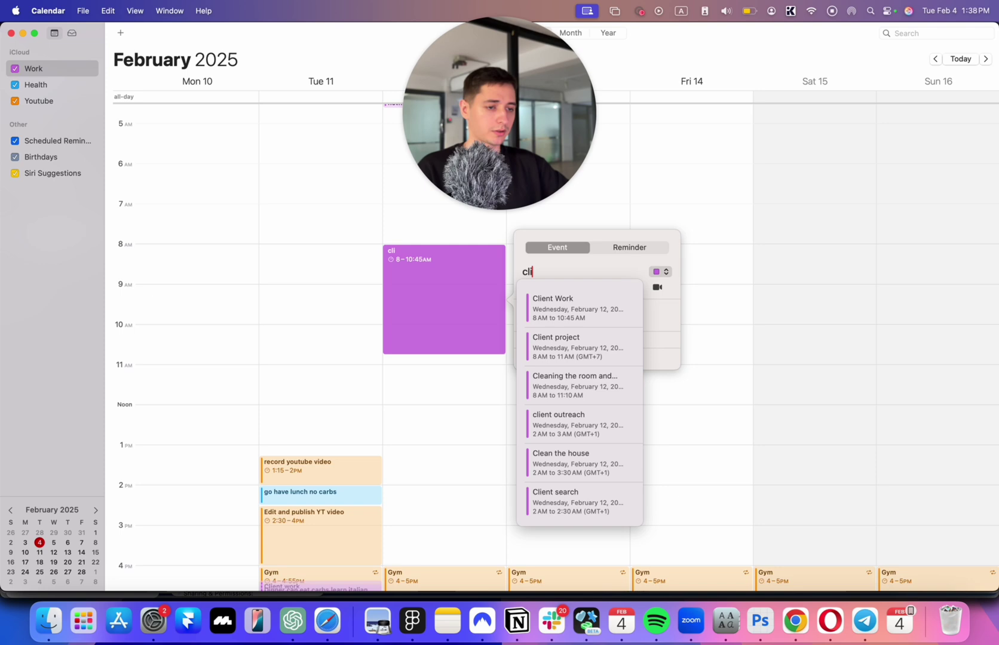
type("r")
Step: Correct the Wednesday event title to 'client work'
key("BackSpace")
type("ork")
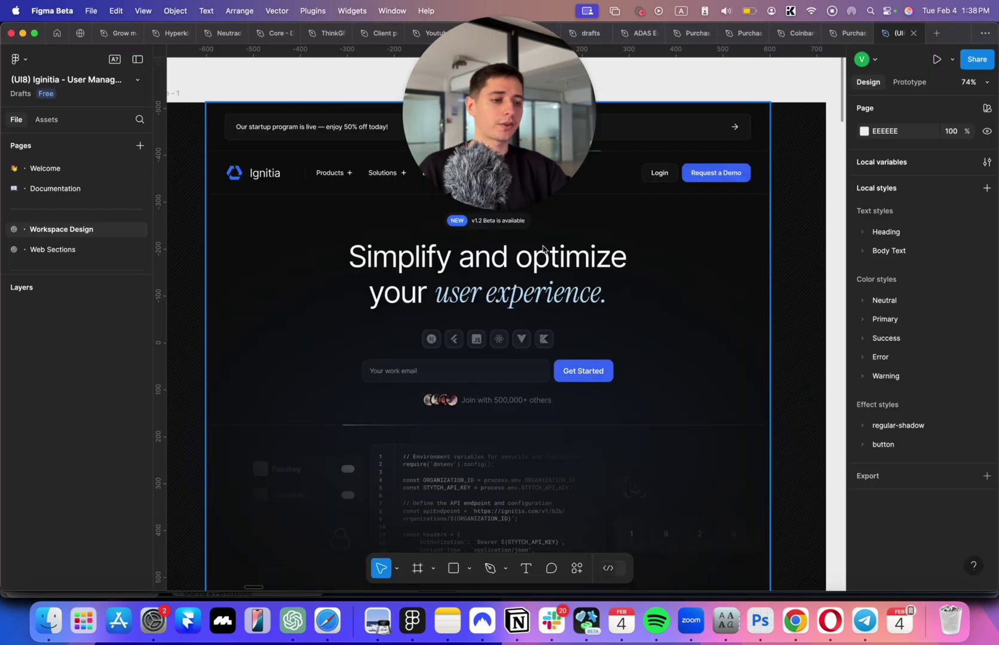
key("super+Tab")
key("Tab")
key("Escape")
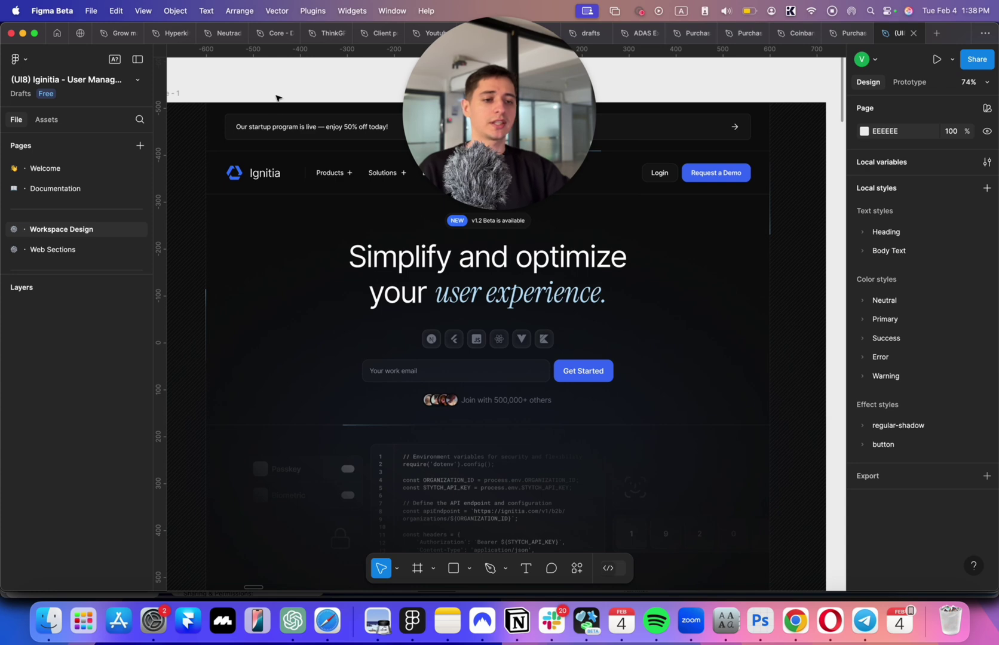
Step: Switch Figma to the Purchasa design file
right_click(276, 97)
left_click(274, 95)
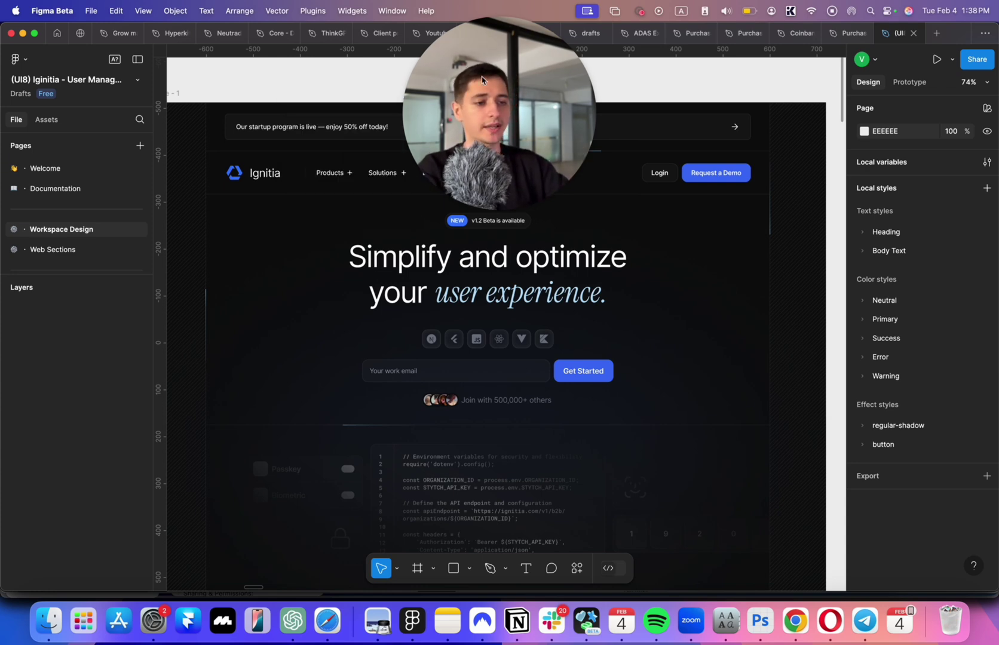
left_click_drag(482, 80, 87, 440)
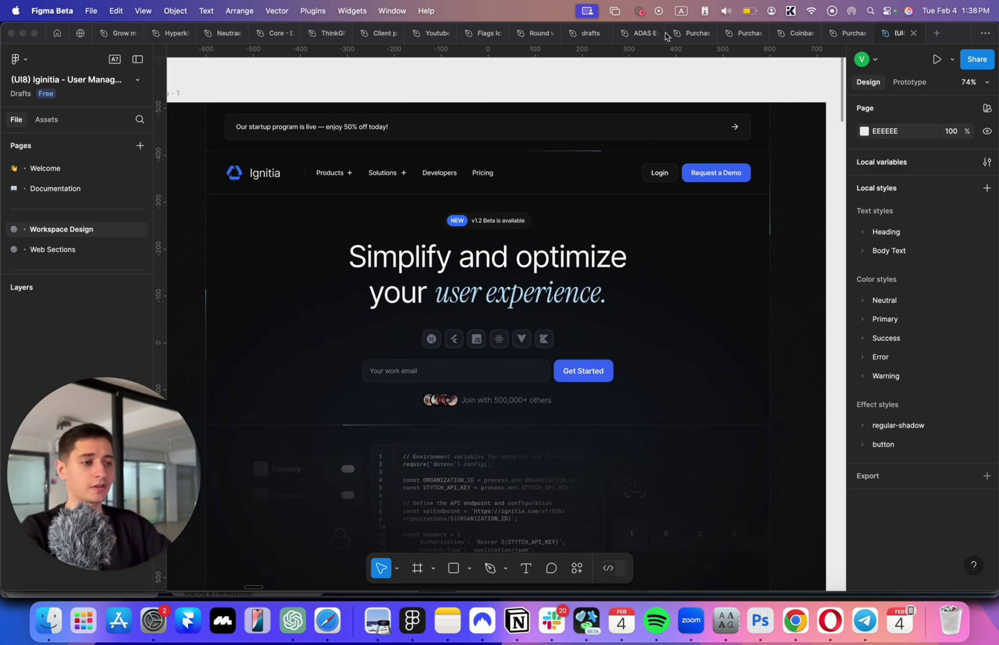
left_click(694, 33)
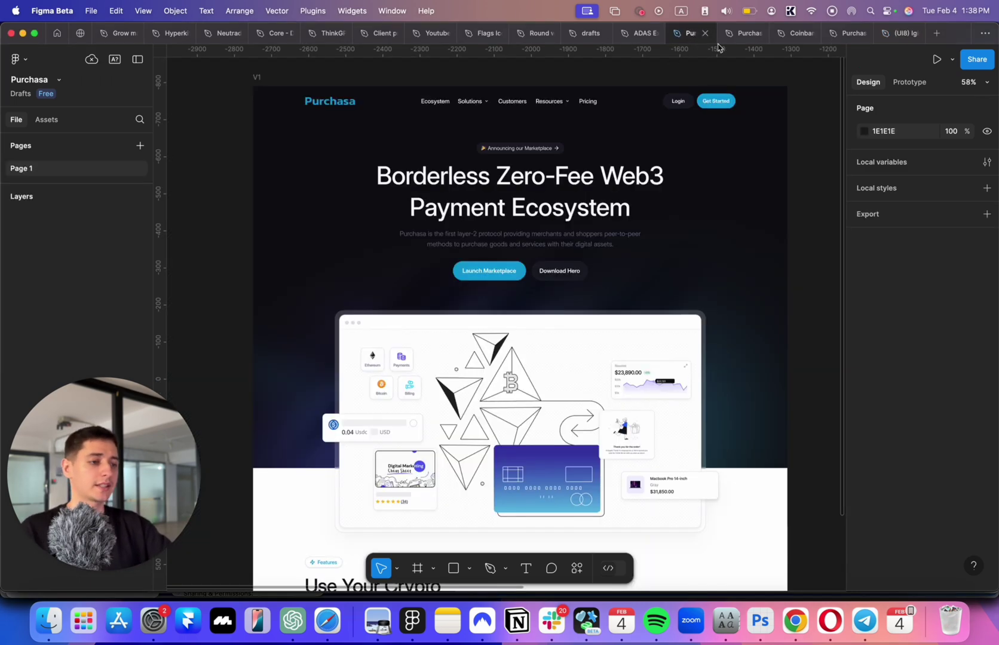
scroll(576, 273, "down", 5)
scroll(576, 272, "right", 5)
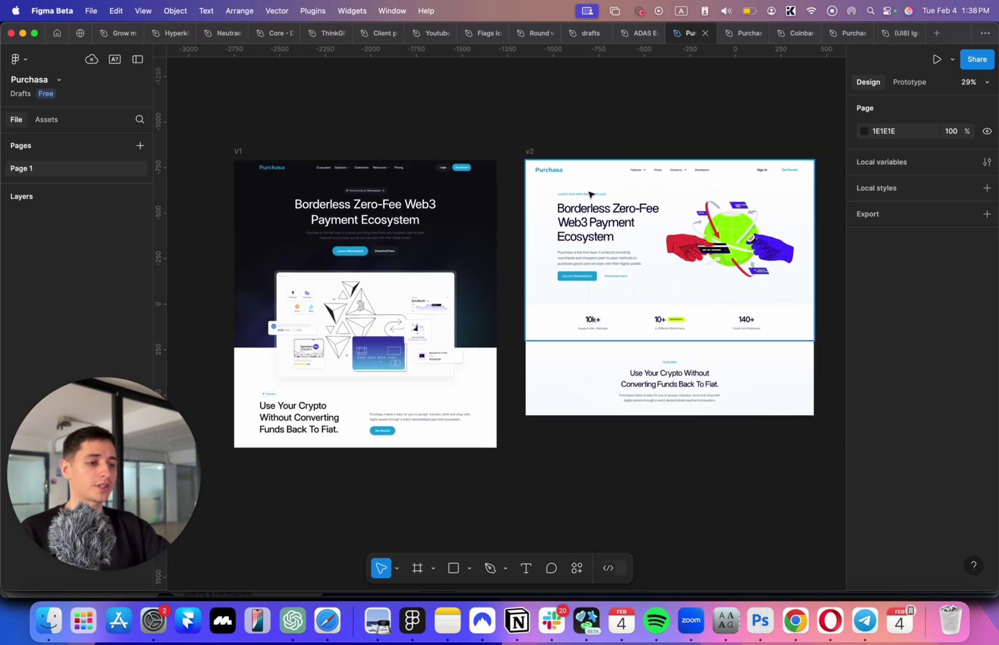
Step: Hide Figma's interface so only the Purchasa designs show, and pan across them
right_click(596, 119)
left_click(621, 151)
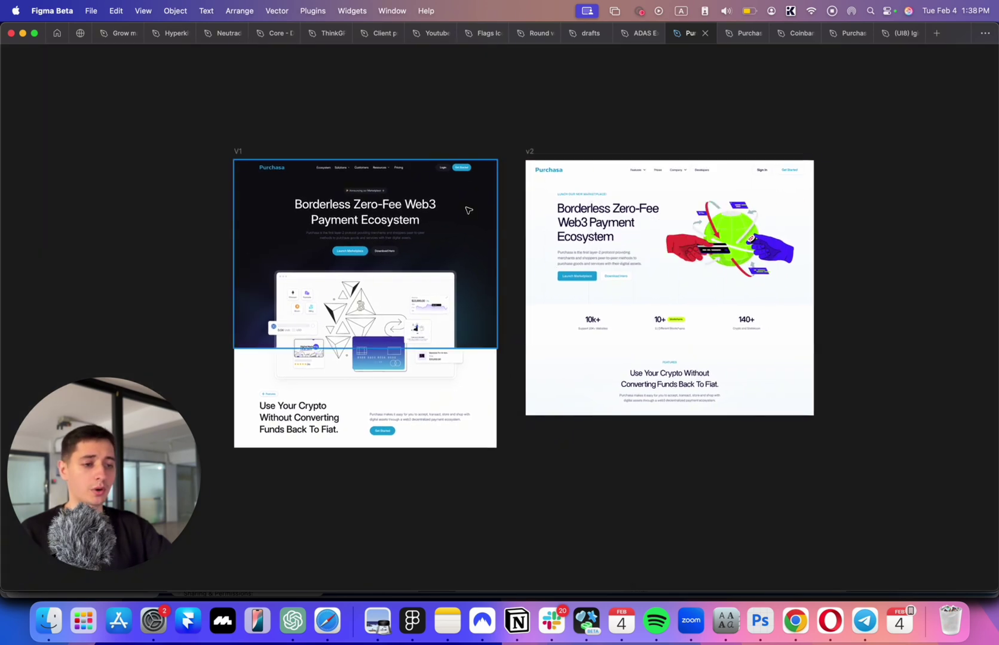
scroll(470, 210, "up", 3)
scroll(475, 179, "down", 2)
scroll(475, 179, "right", 1)
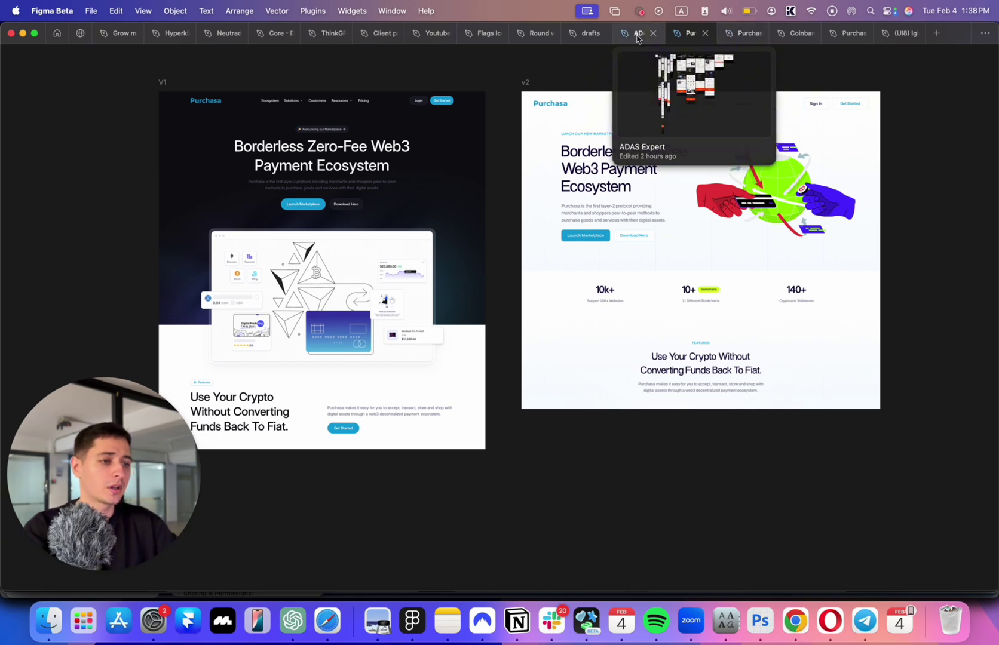
Step: Glance at the Coinbank file, then return to Purchasa and pan across the V1 and V2 homepages
mouse_move(790, 33)
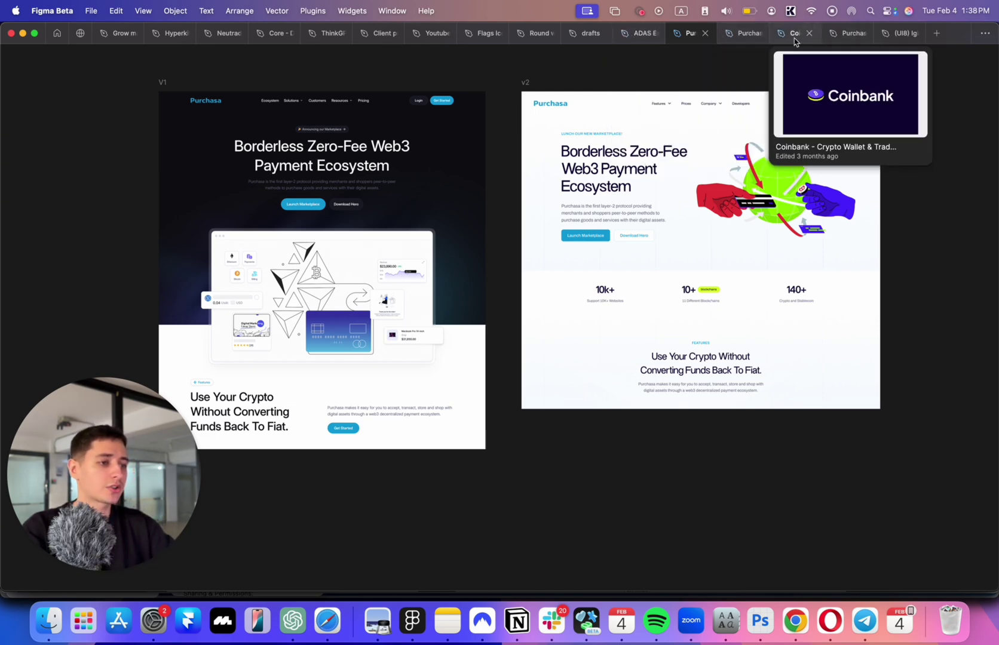
left_click(804, 39)
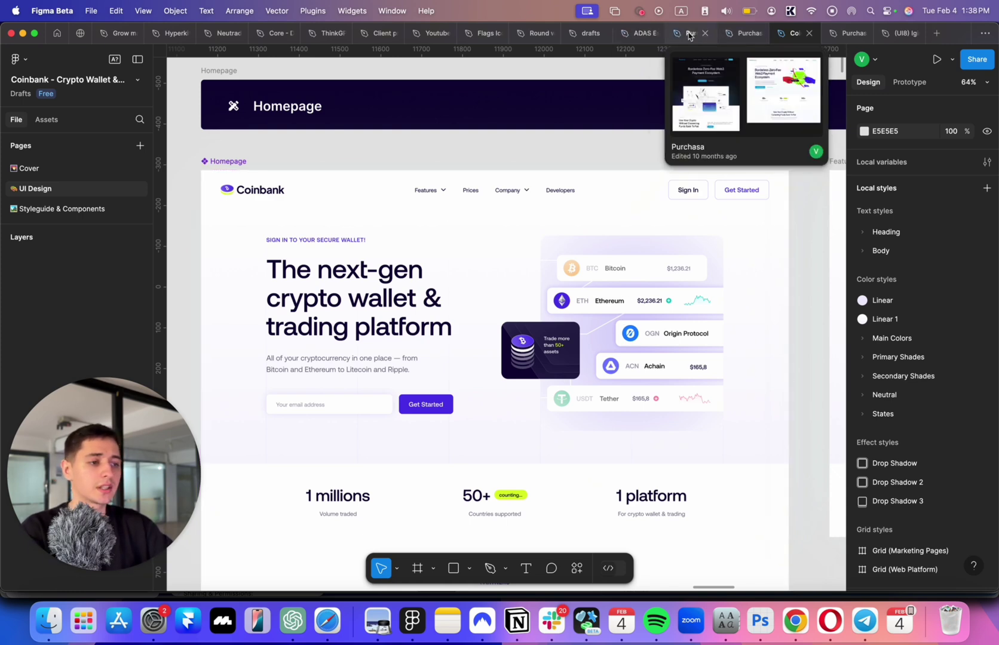
left_click(670, 39)
scroll(679, 223, "up", 3)
scroll(679, 223, "right", 3)
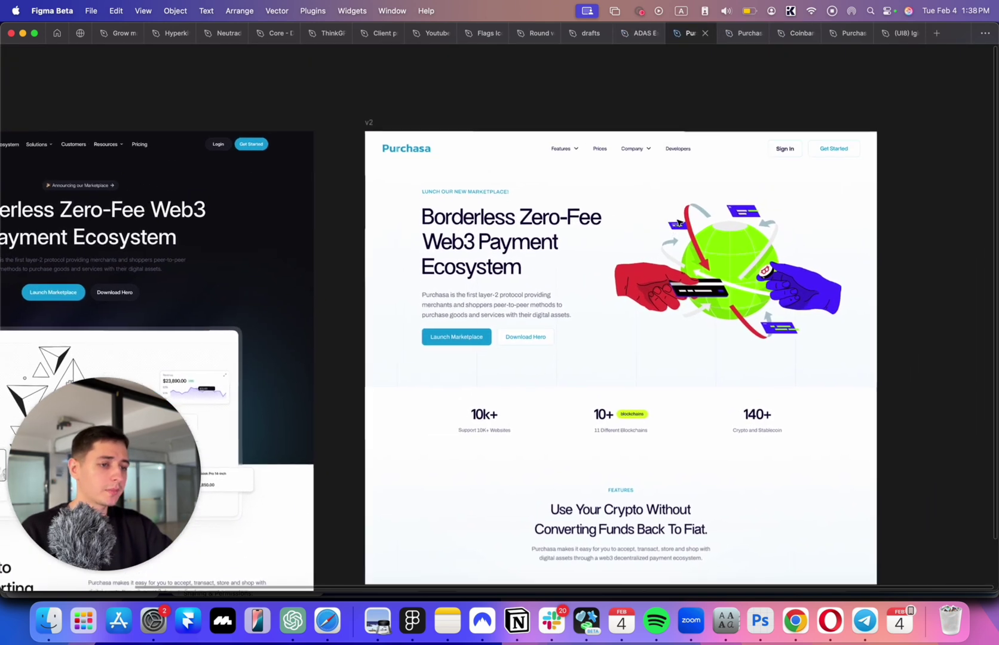
scroll(679, 223, "left", 5)
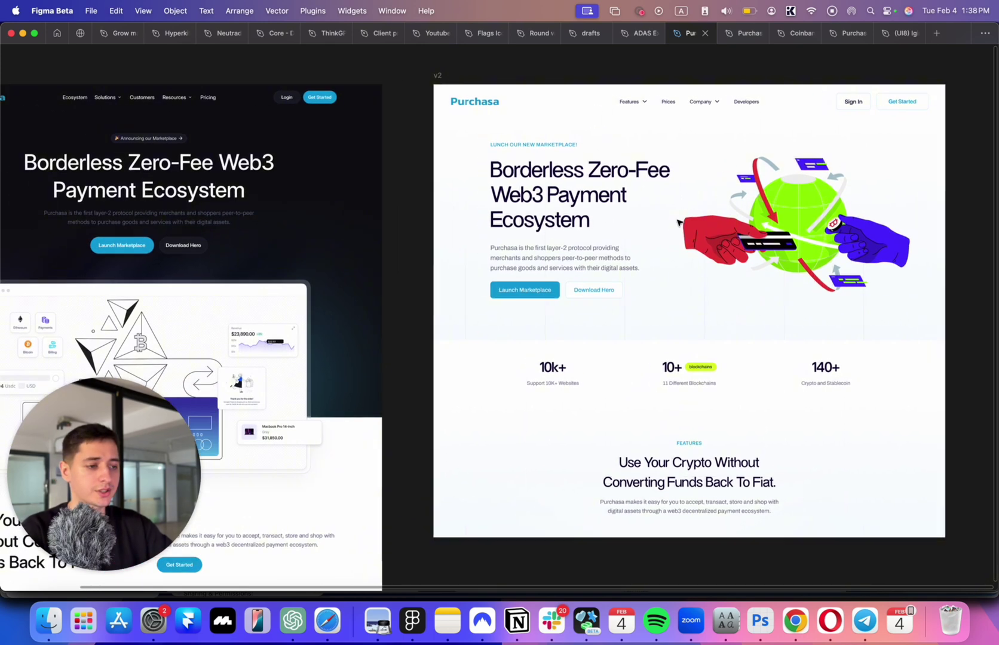
scroll(490, 156, "up", 2)
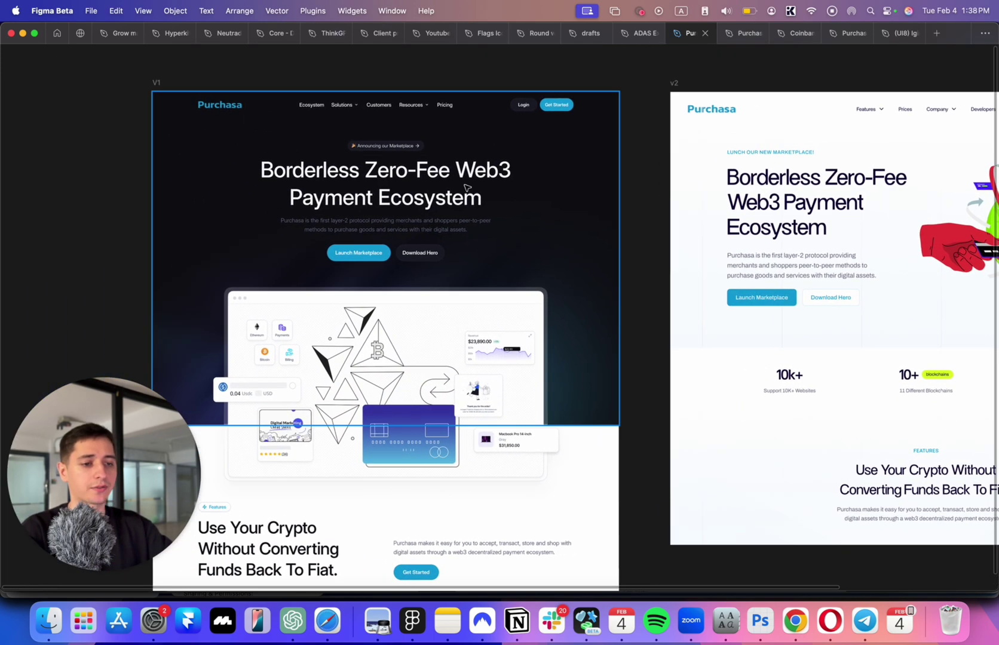
scroll(417, 209, "down", 2)
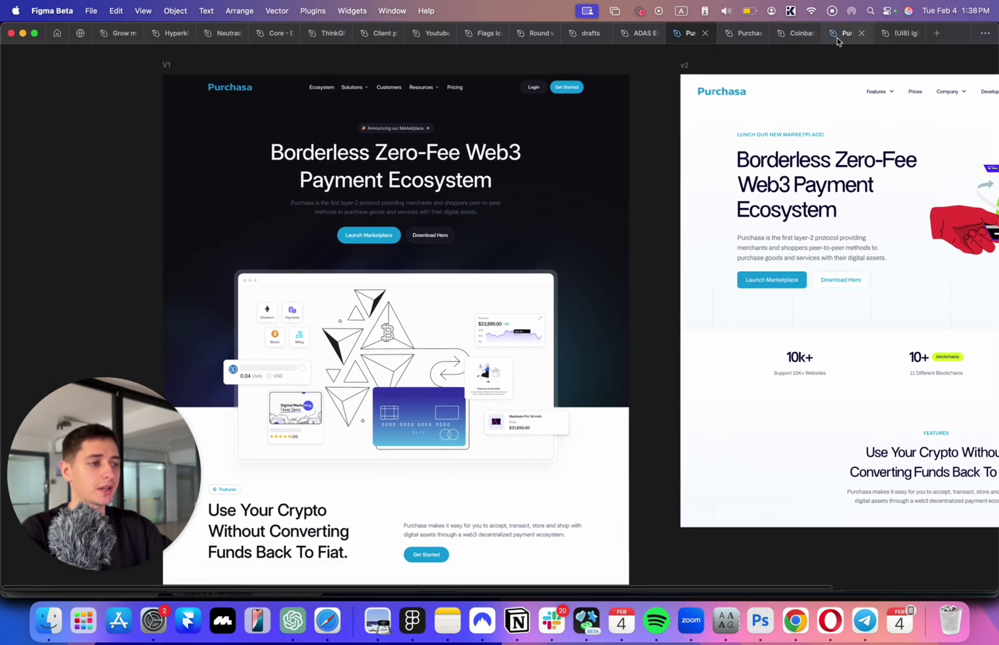
mouse_move(797, 32)
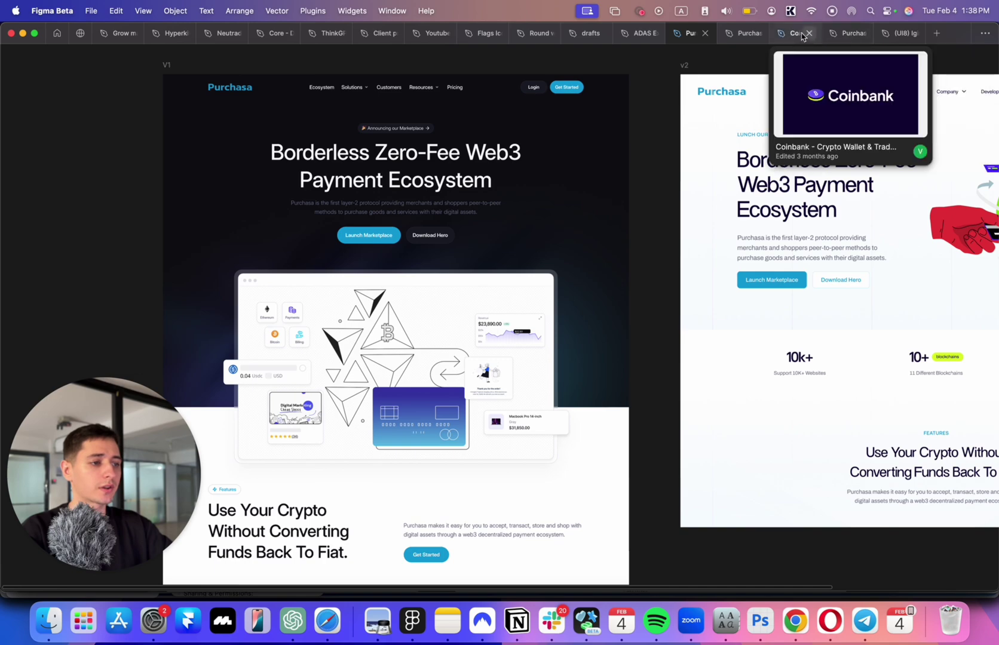
left_click(743, 33)
scroll(486, 176, "up", 5)
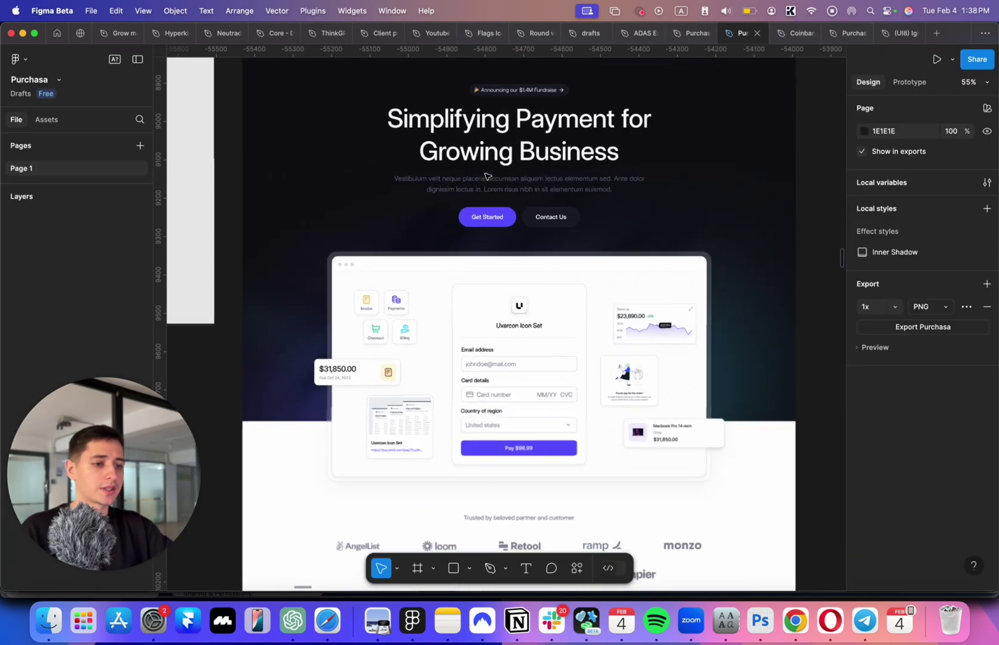
scroll(487, 176, "down", 10)
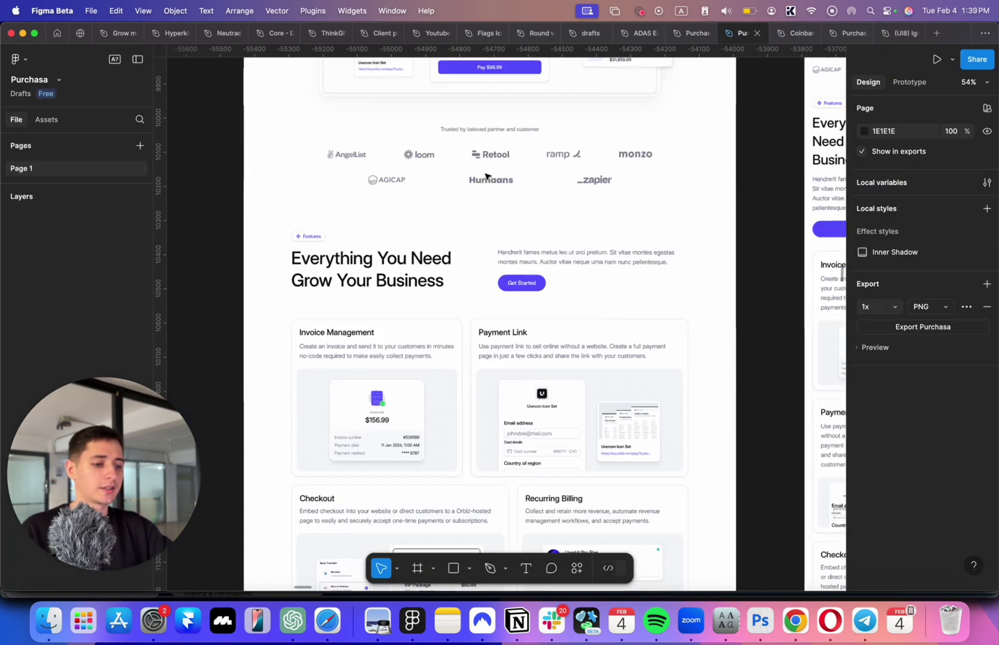
scroll(487, 175, "down", 5)
scroll(487, 176, "up", 5)
scroll(487, 177, "right", 4)
scroll(487, 176, "left", 8)
scroll(487, 176, "up", 3)
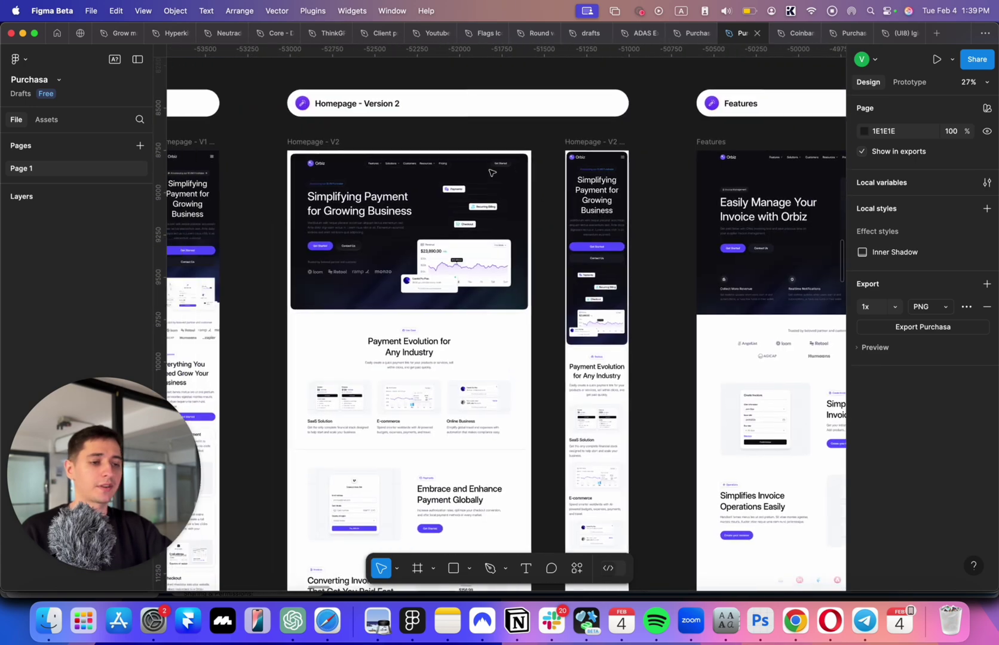
scroll(514, 159, "right", 4)
scroll(515, 167, "up", 2)
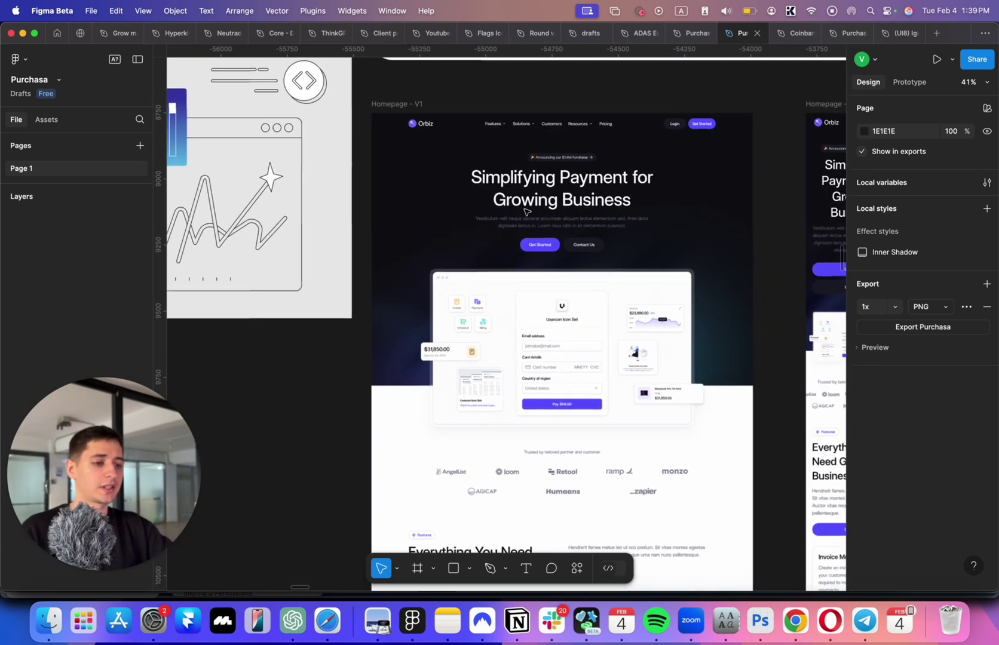
scroll(525, 210, "up", 3)
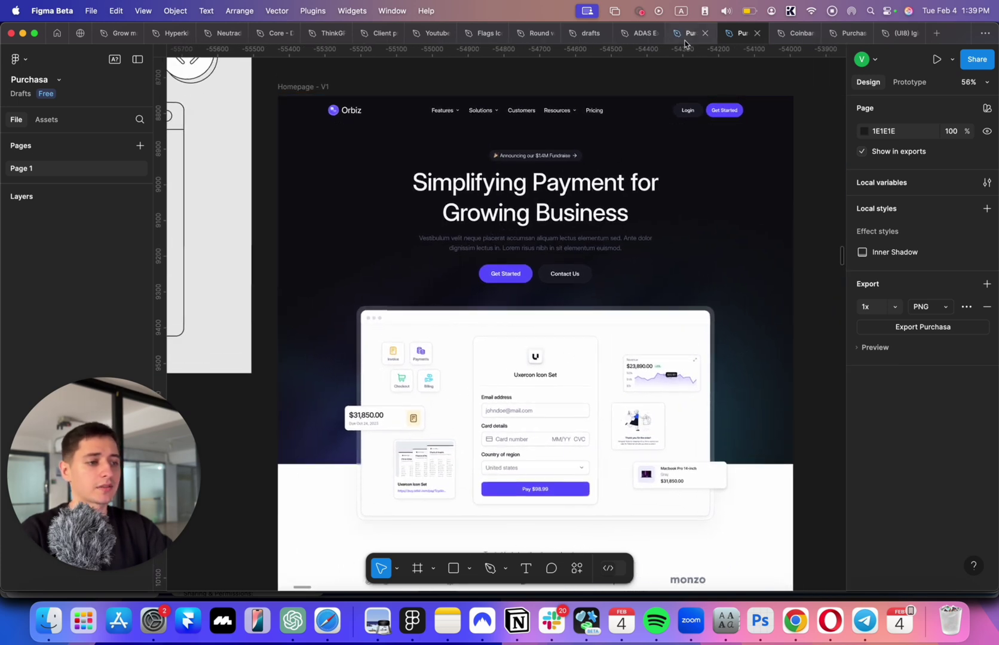
left_click(693, 33)
scroll(334, 446, "down", 5)
scroll(335, 450, "up", 5)
scroll(402, 204, "up", 2)
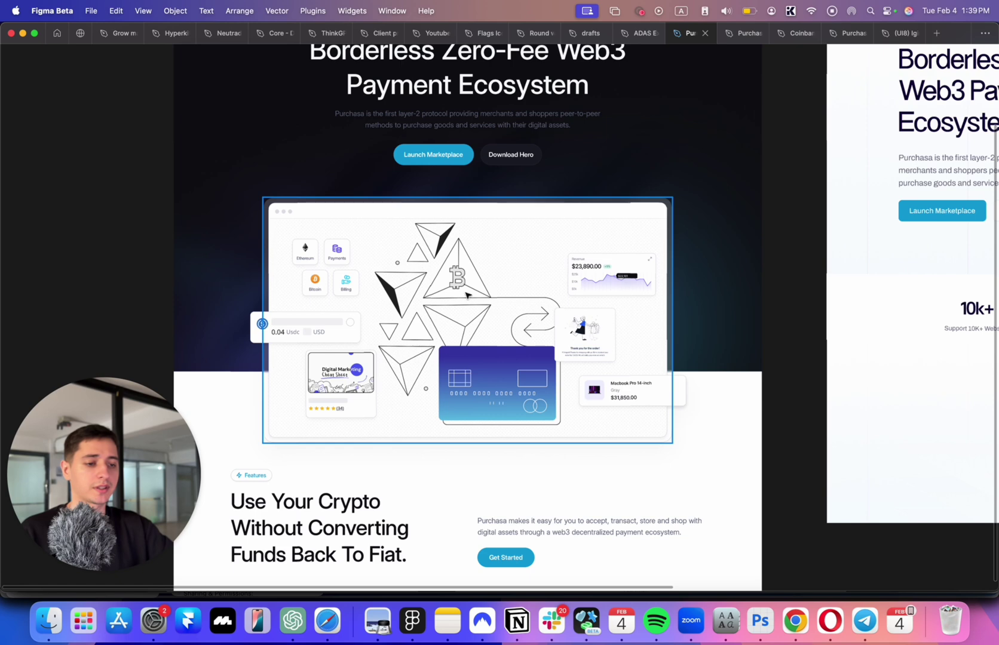
scroll(422, 275, "up", 5)
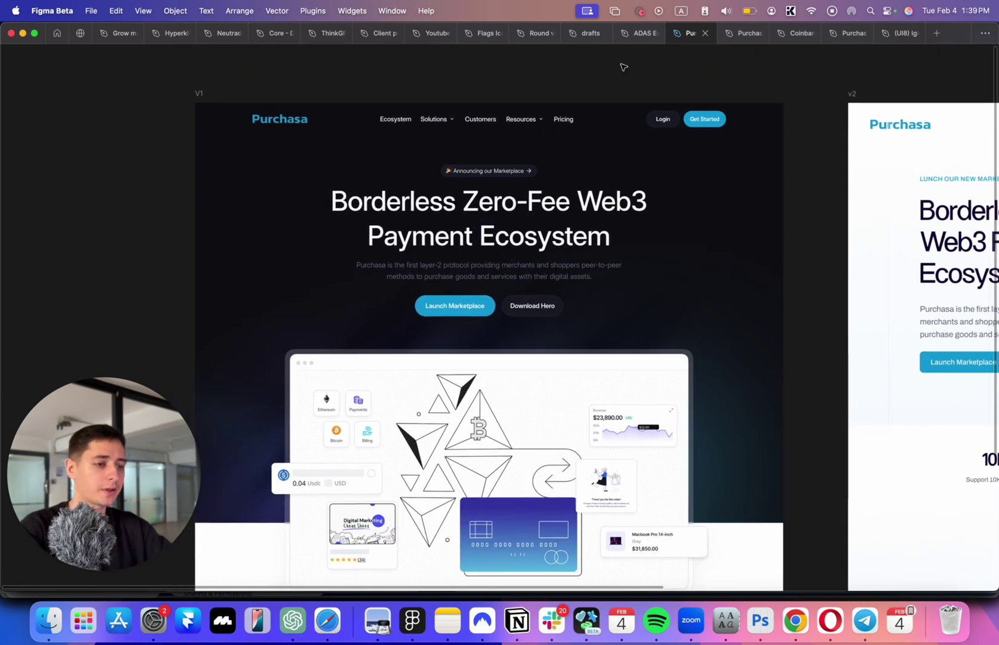
scroll(622, 64, "down", 2)
scroll(622, 64, "right", 1)
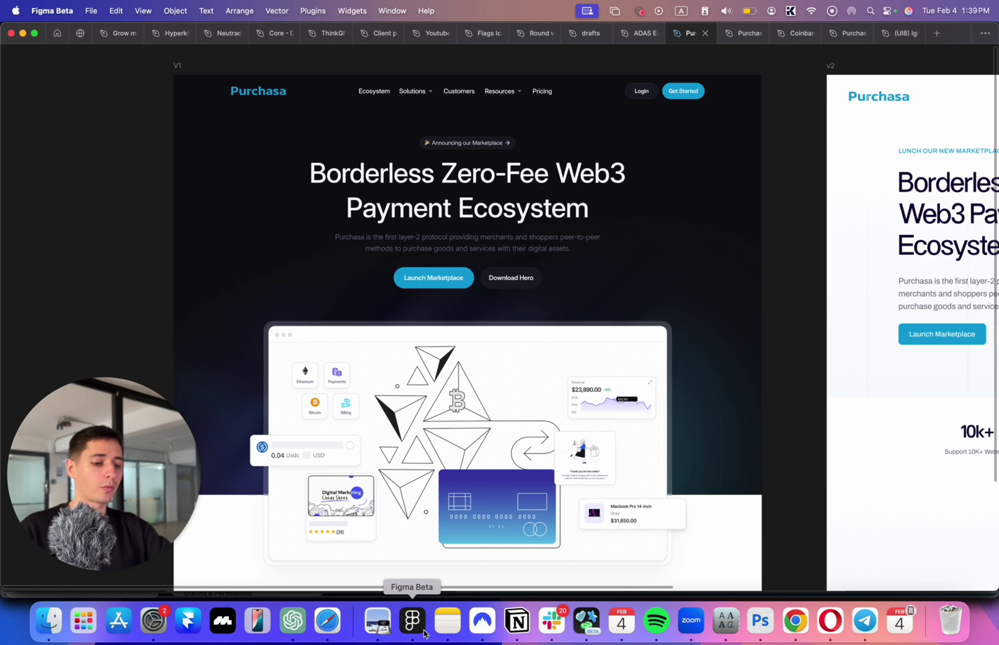
Step: Copy Wednesday's 8–10:45 AM 'client work' event onto Thursday 13
key("super+Tab")
left_click(161, 325)
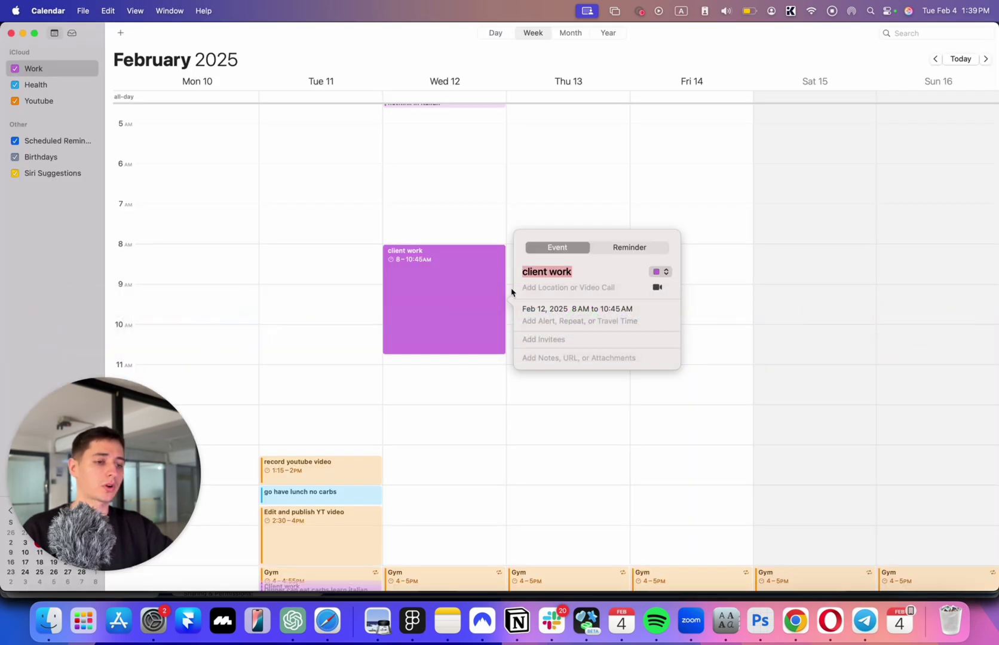
left_click(582, 161)
left_click(490, 270)
key("super+c")
left_click(548, 261)
key("super+v")
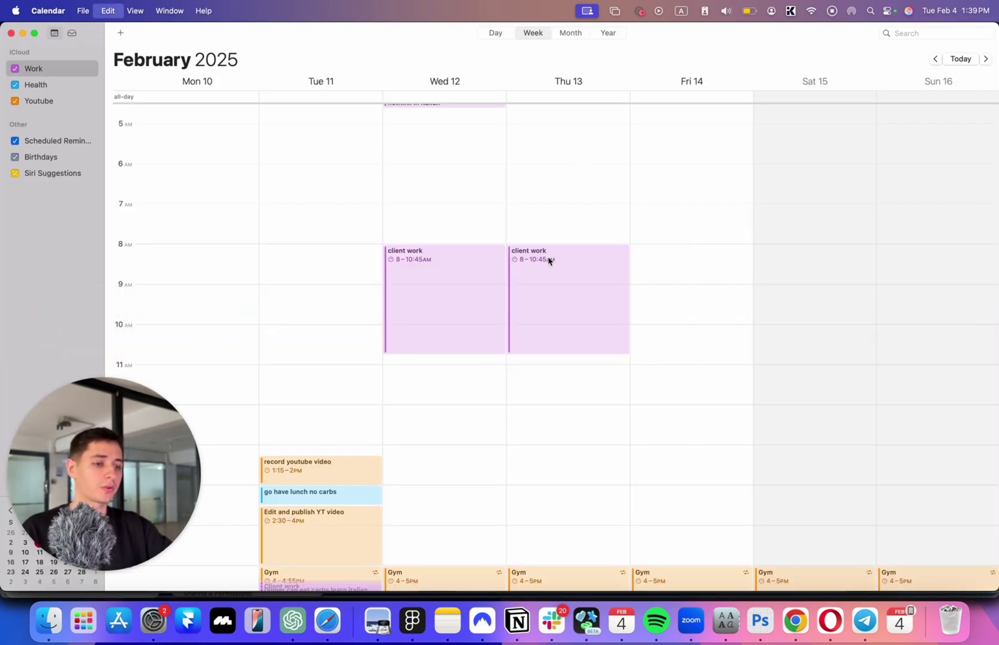
Step: Switch over to the Framer Marketplace page in Safari
key("super+Tab")
key("Escape")
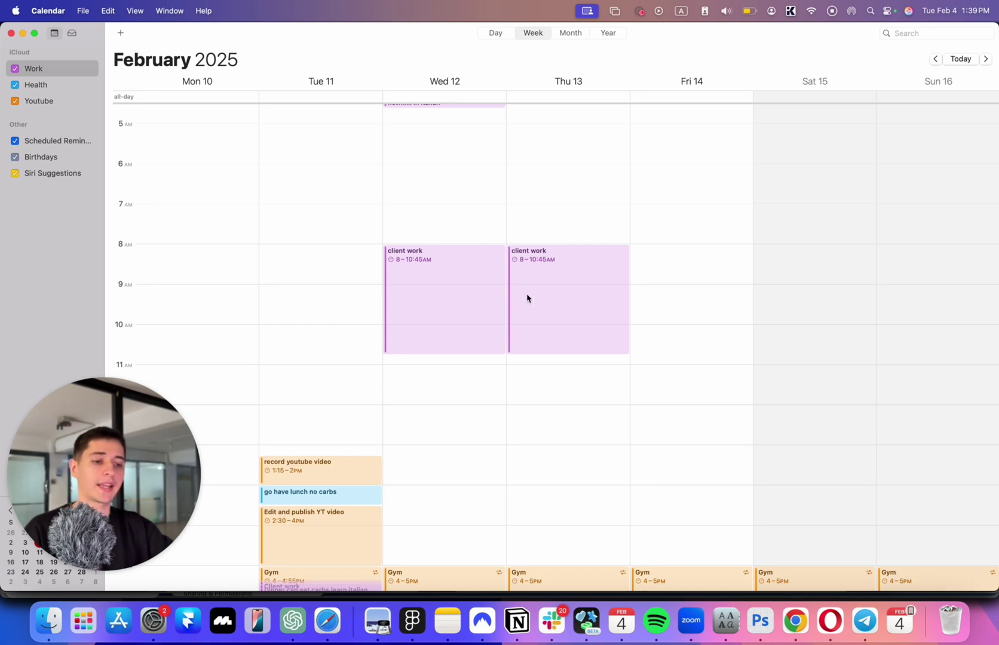
key("super+Tab")
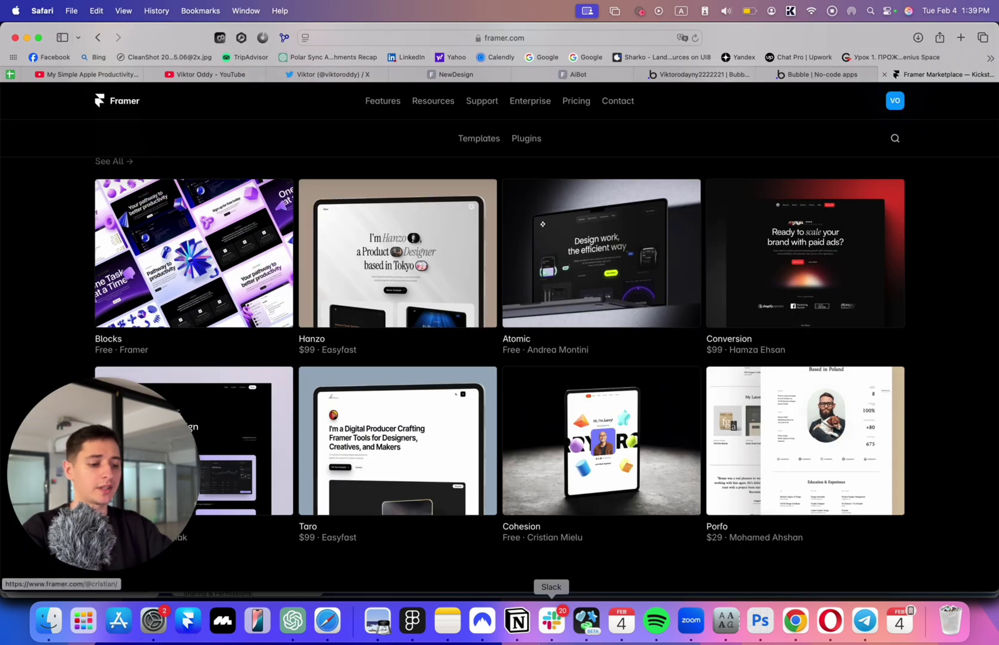
Step: In Figma, open the second Purchasa drafts file, then the Purchasa team project file, scrolling through both
left_click(413, 624)
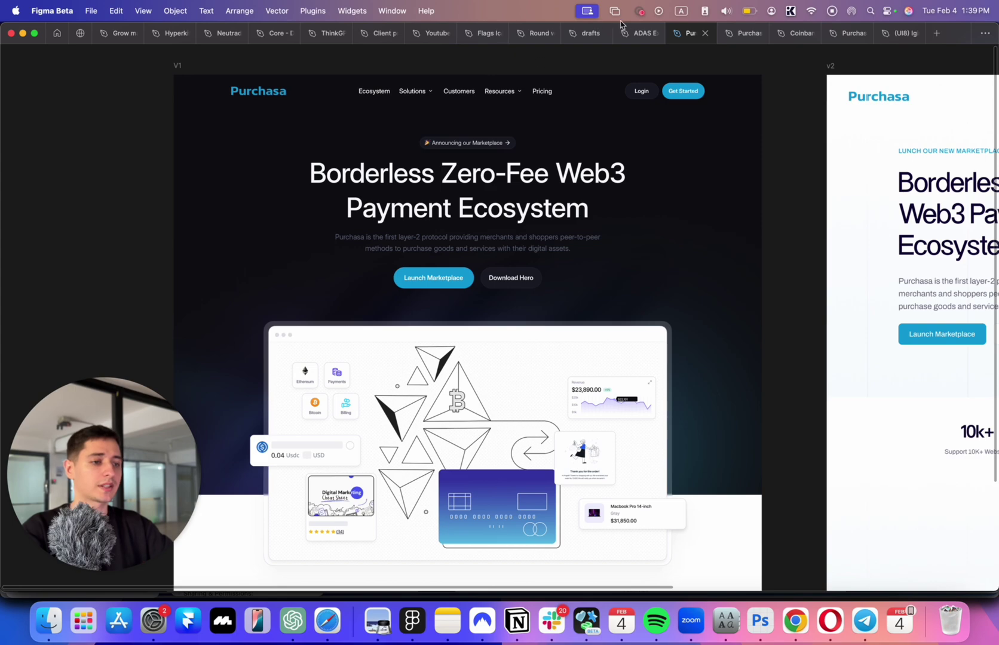
left_click(743, 36)
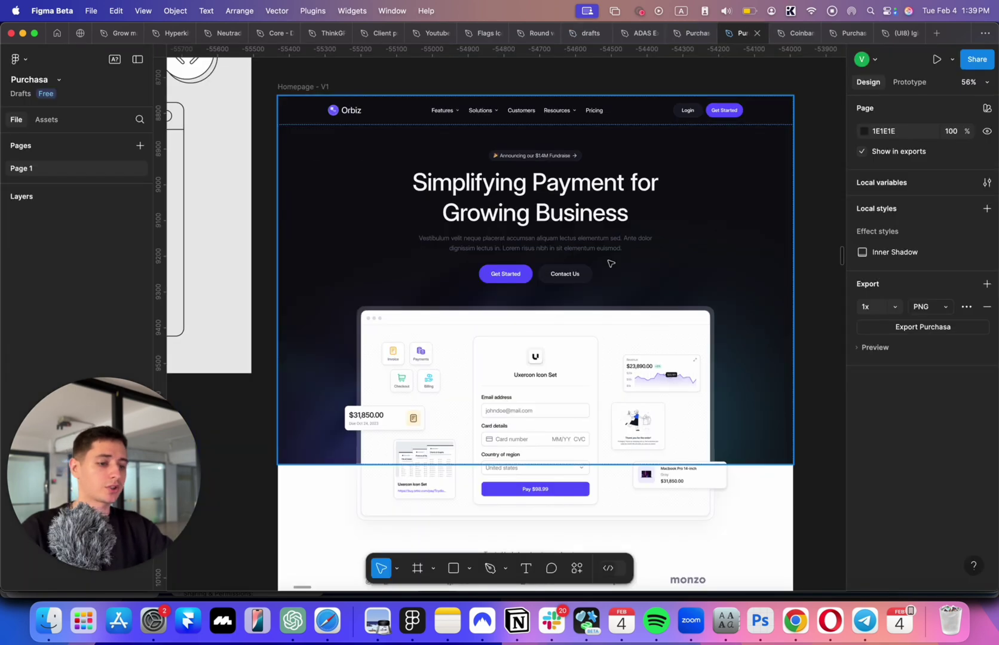
scroll(609, 261, "down", 10)
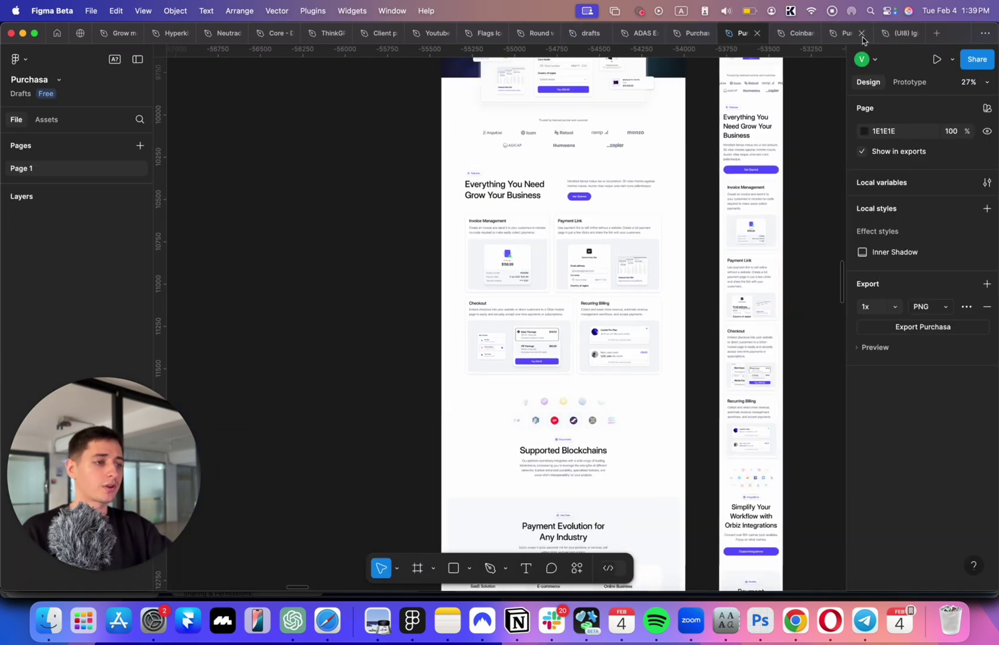
left_click(845, 37)
scroll(577, 266, "down", 10)
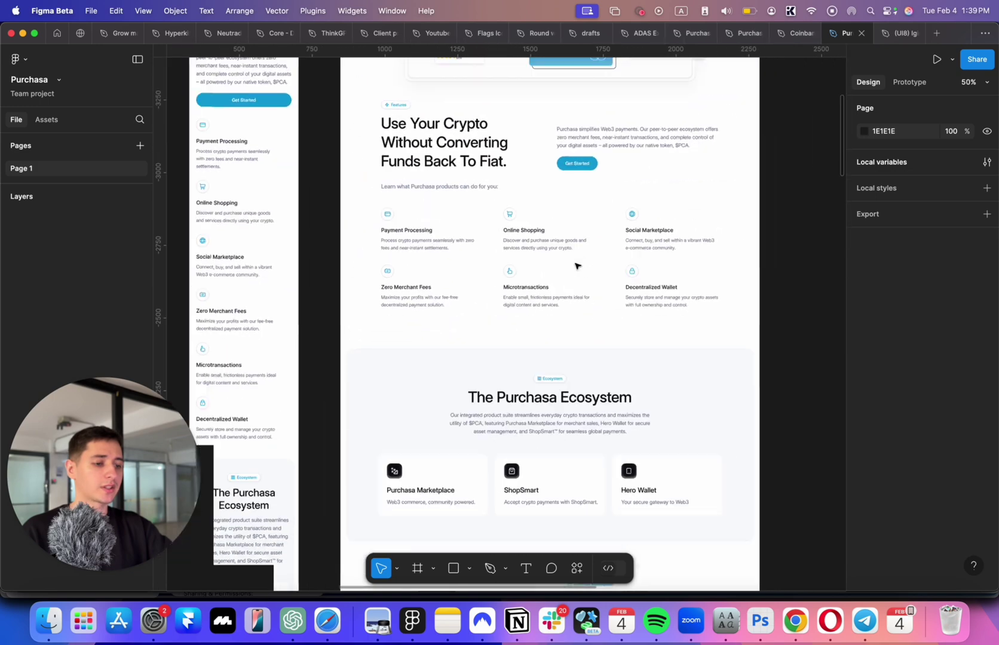
scroll(577, 266, "down", 10)
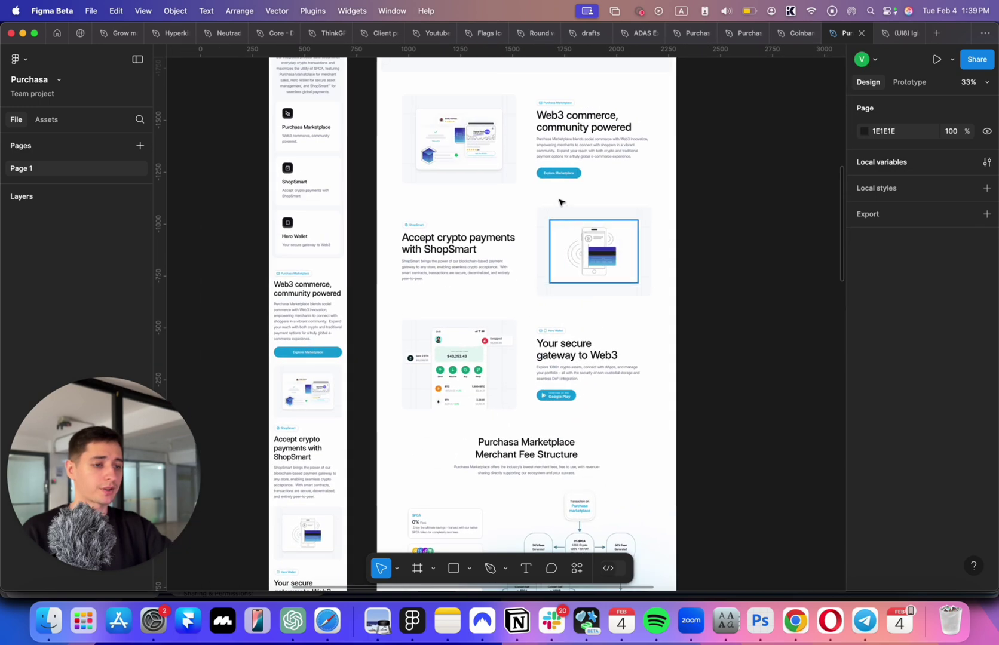
scroll(559, 202, "up", 5, "ctrl")
scroll(559, 202, "down", 4, "ctrl")
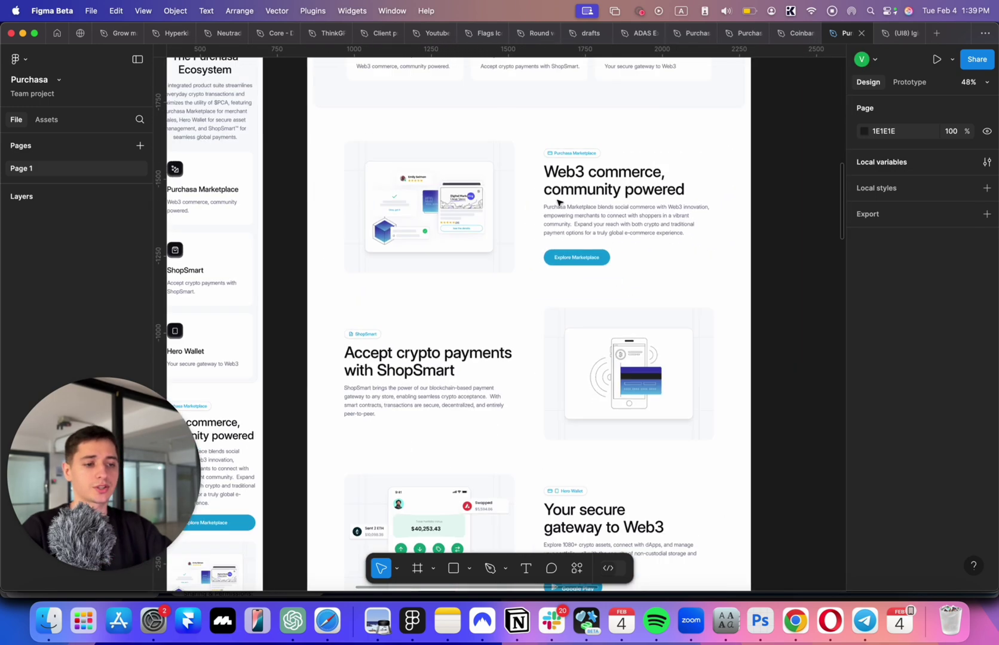
scroll(559, 202, "down", 5)
scroll(560, 202, "up", 5)
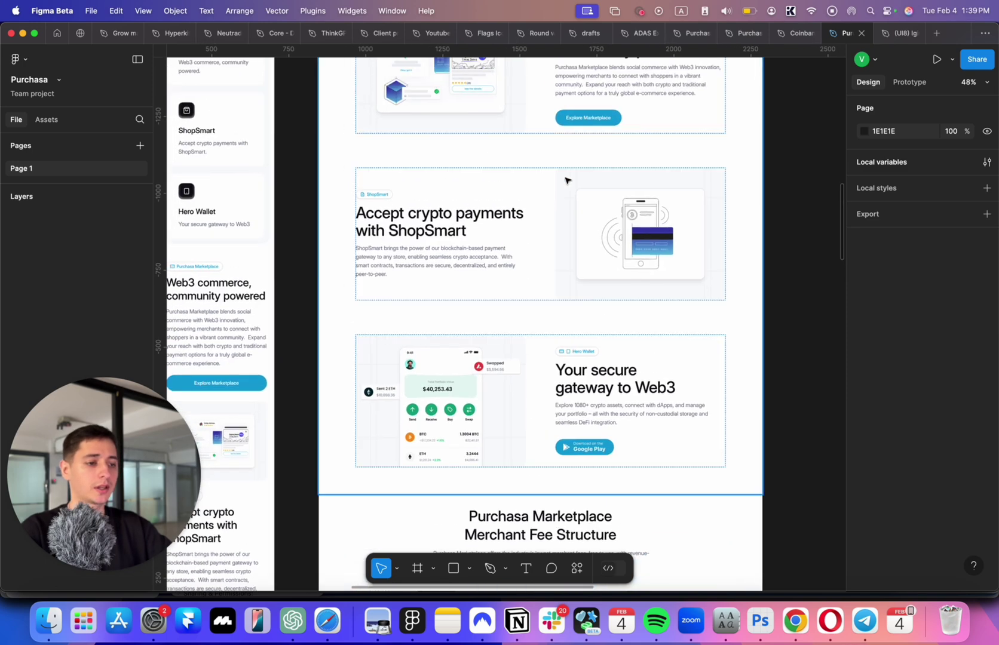
Step: Compare the Purchasa drafts and team files, selecting the Tokenomics section group
left_click(739, 35)
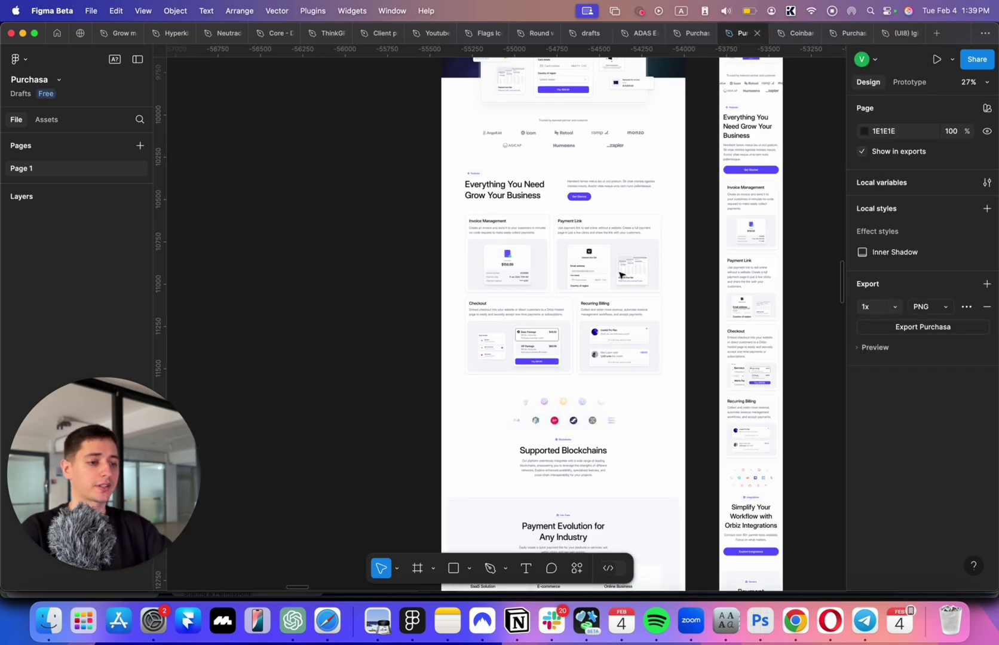
scroll(619, 275, "down", 6)
scroll(620, 276, "up", 15)
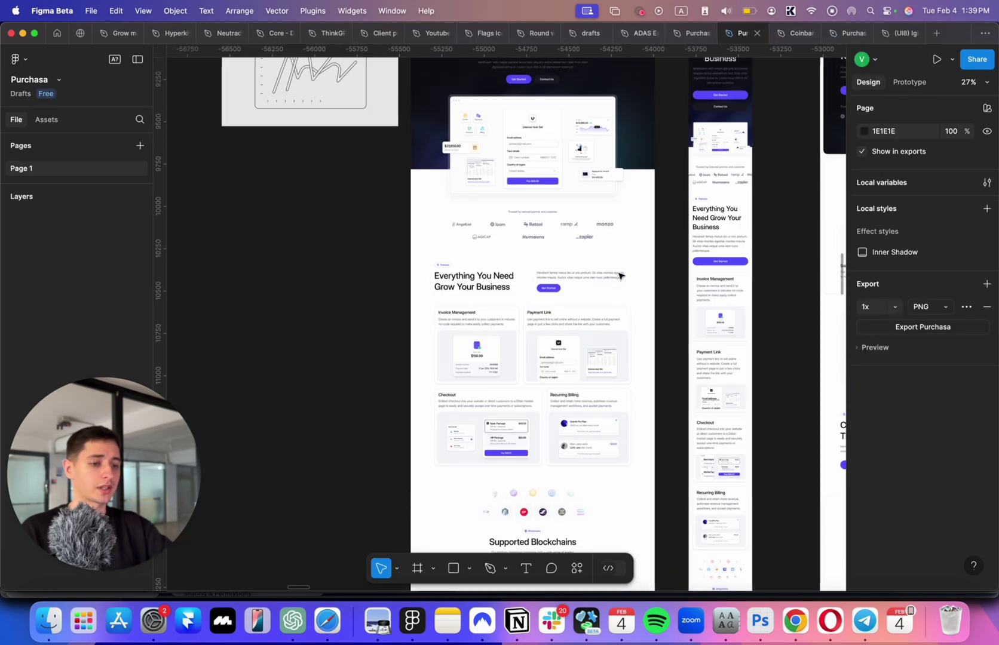
left_click(850, 35)
scroll(612, 348, "down", 10)
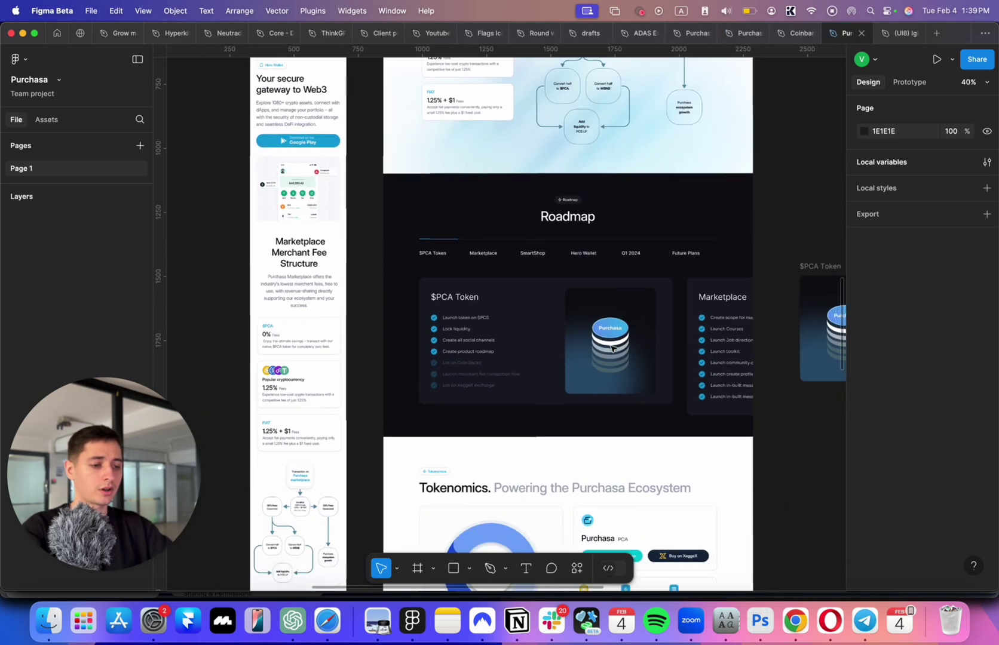
scroll(612, 348, "down", 5)
scroll(612, 348, "up", 4)
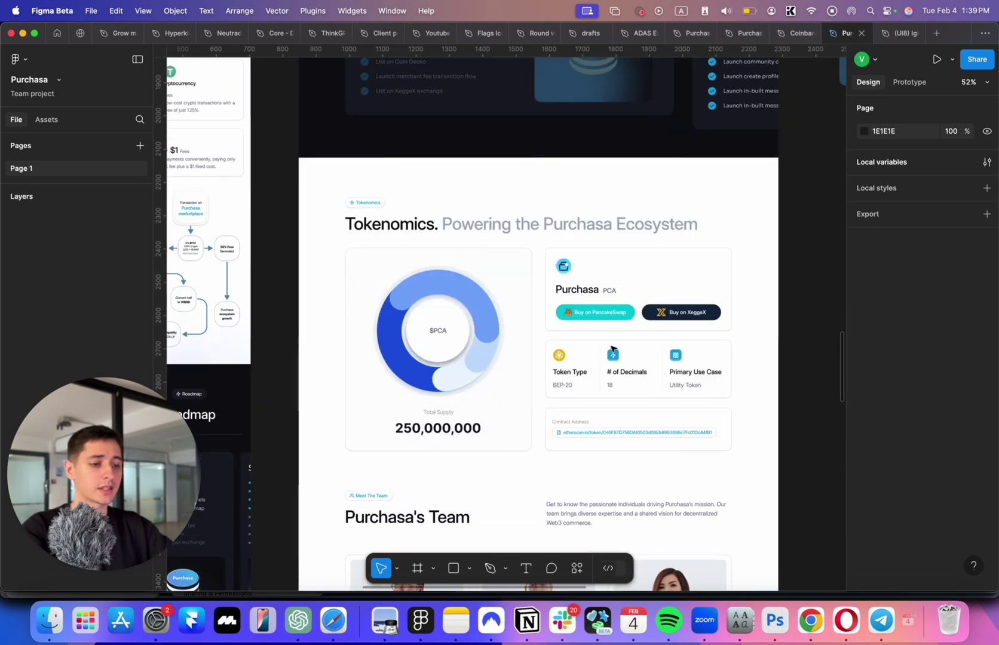
scroll(612, 349, "up", 2)
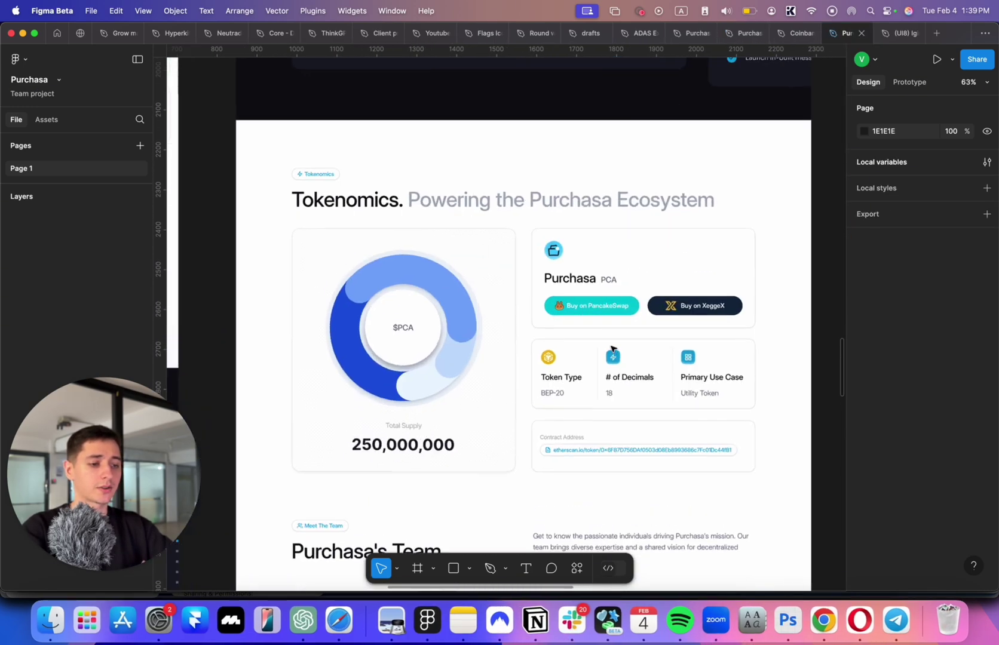
left_click(630, 244)
scroll(628, 241, "up", 4)
scroll(608, 266, "down", 3)
scroll(610, 267, "up", 10)
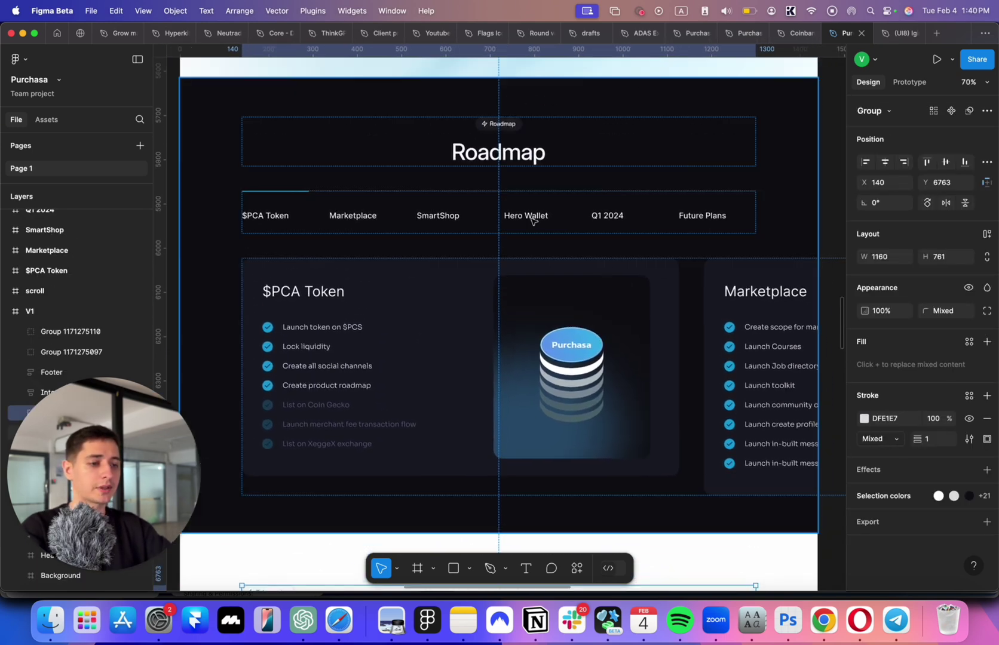
scroll(632, 206, "down", 3)
Step: Clear the selection and scroll through the Purchasa team project landing page
left_click(809, 161)
scroll(809, 161, "up", 8)
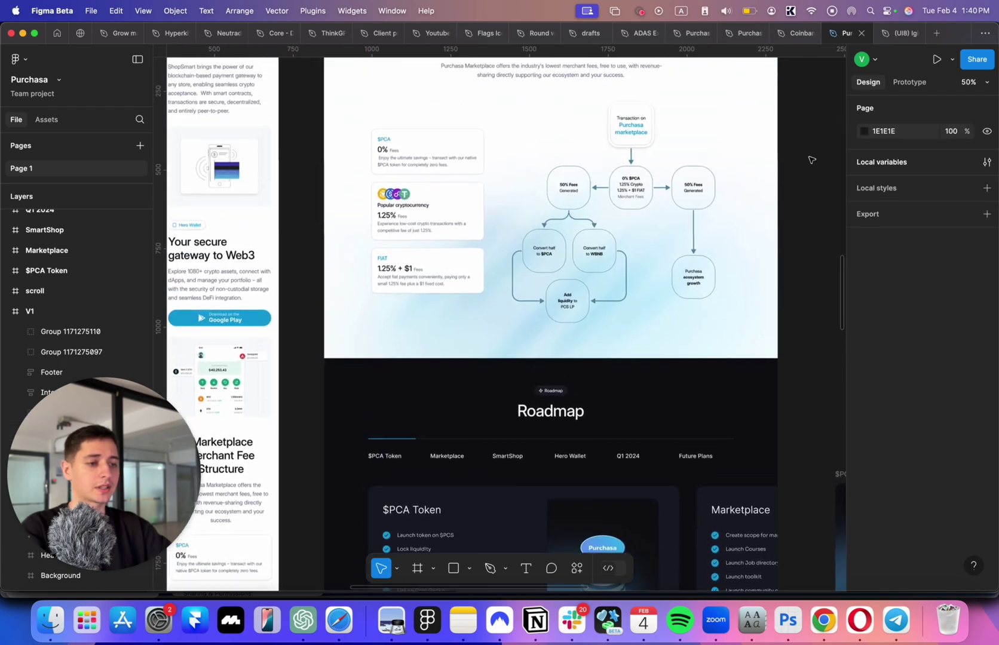
scroll(807, 205, "up", 5)
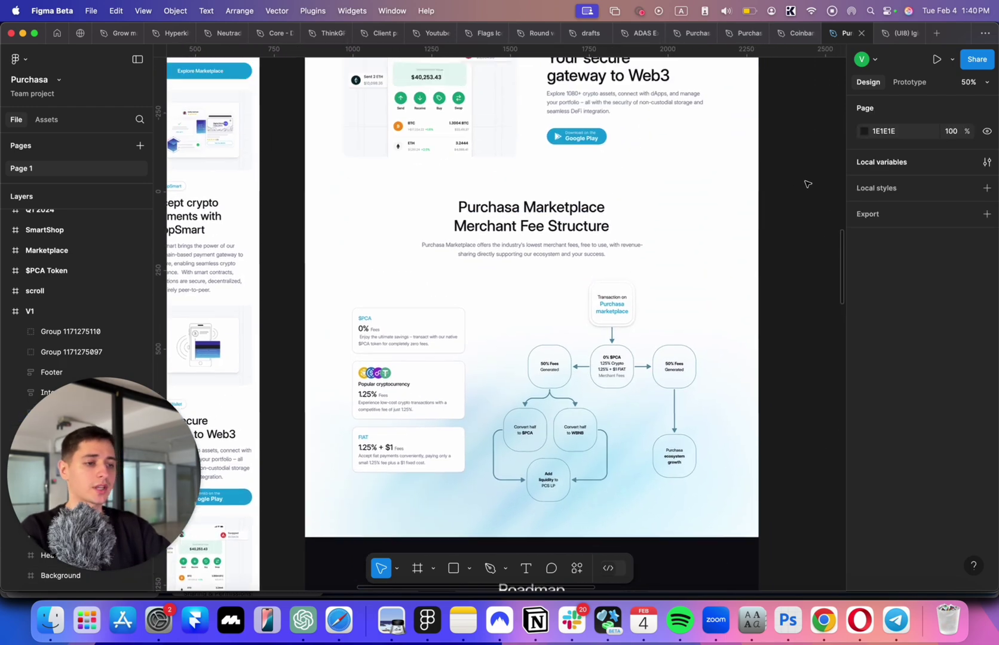
scroll(806, 215, "down", 3)
scroll(806, 218, "up", 5)
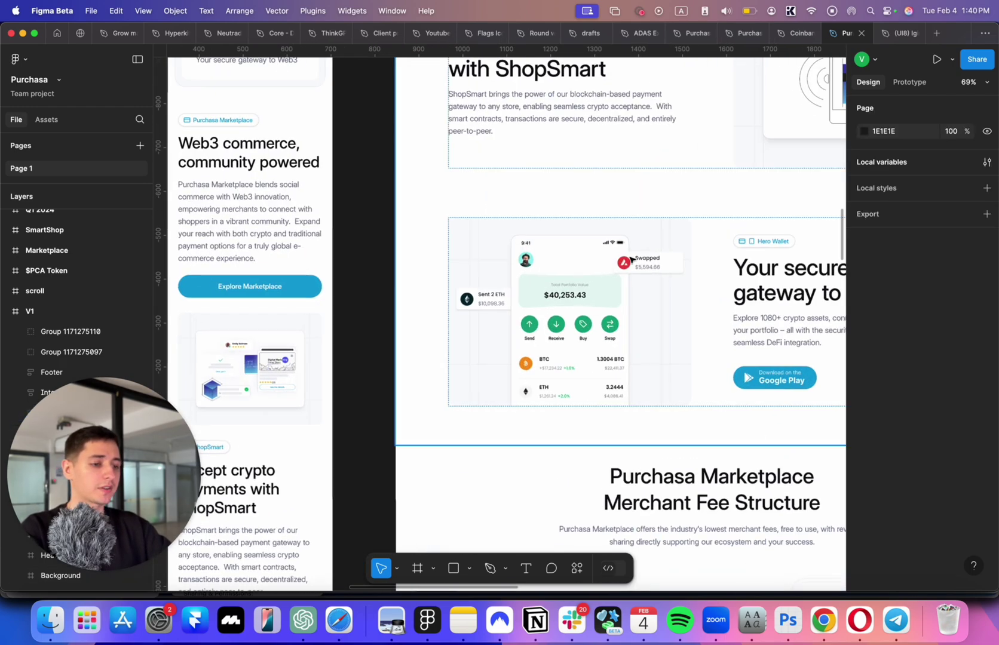
scroll(595, 269, "up", 3)
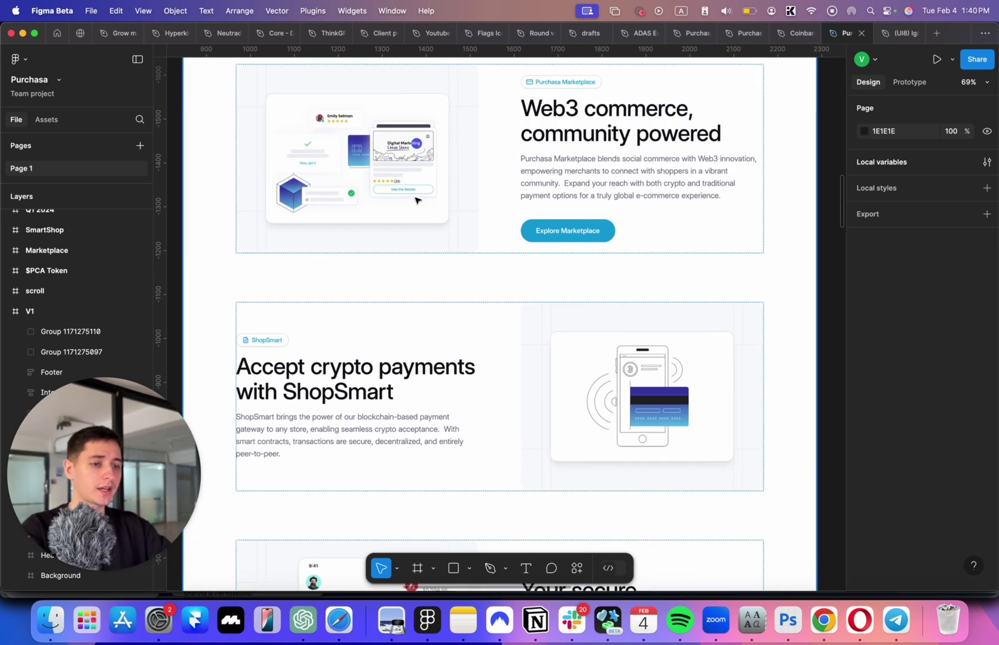
scroll(412, 201, "up", 5)
scroll(424, 205, "up", 2)
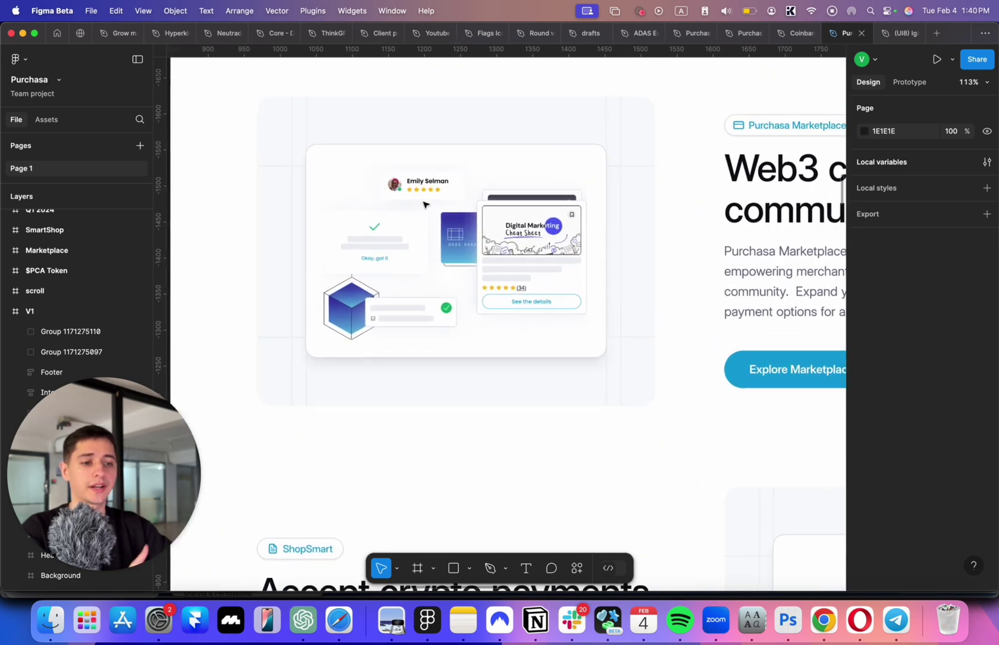
scroll(423, 205, "down", 5)
scroll(388, 235, "down", 10)
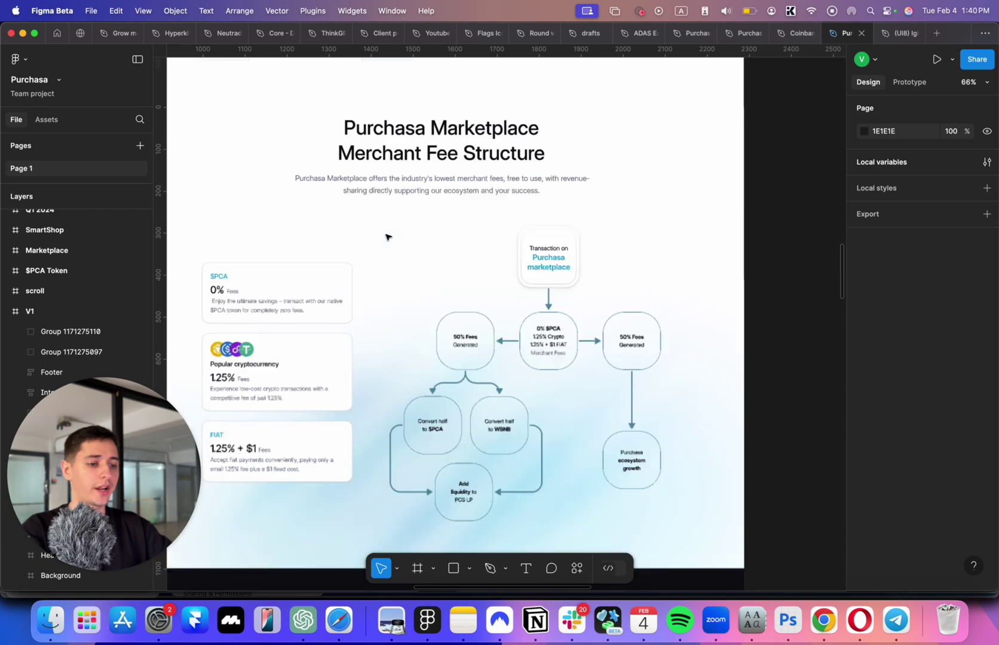
scroll(387, 236, "down", 18)
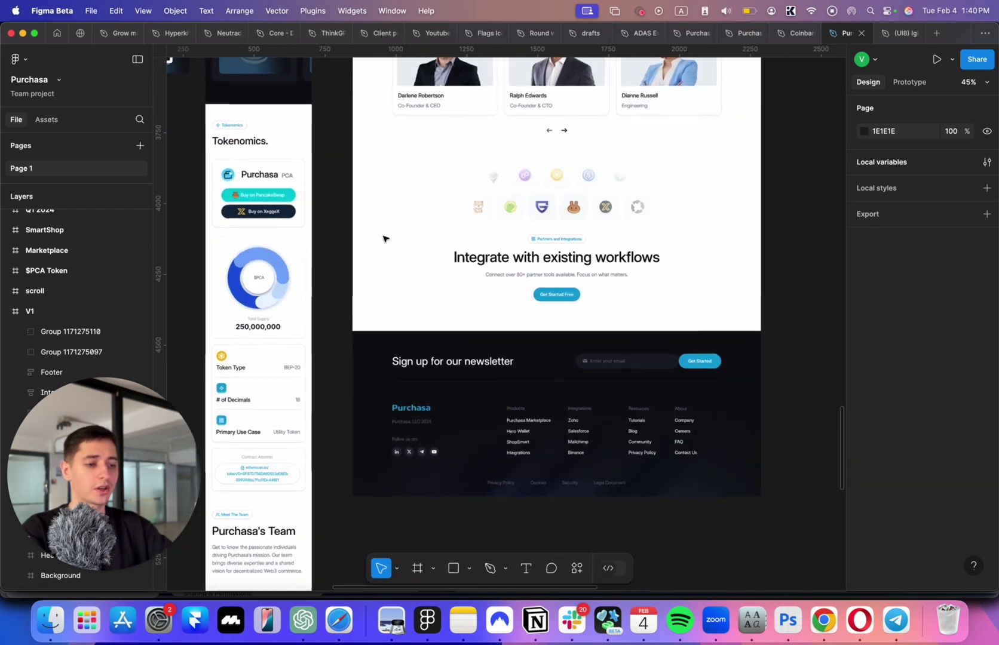
scroll(384, 238, "down", 8)
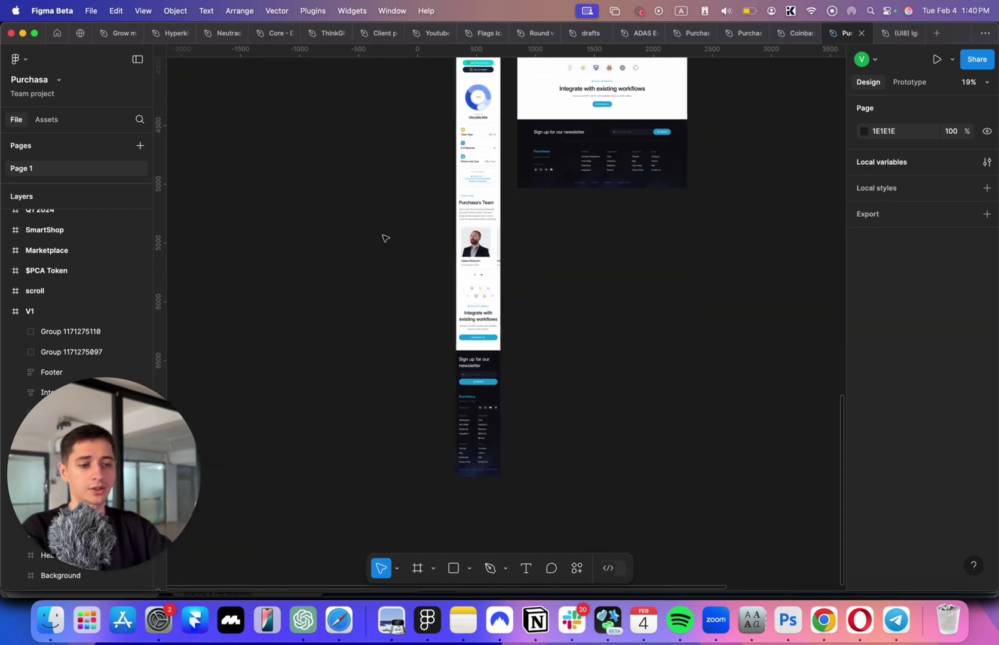
scroll(385, 239, "up", 2)
scroll(385, 239, "up", 15)
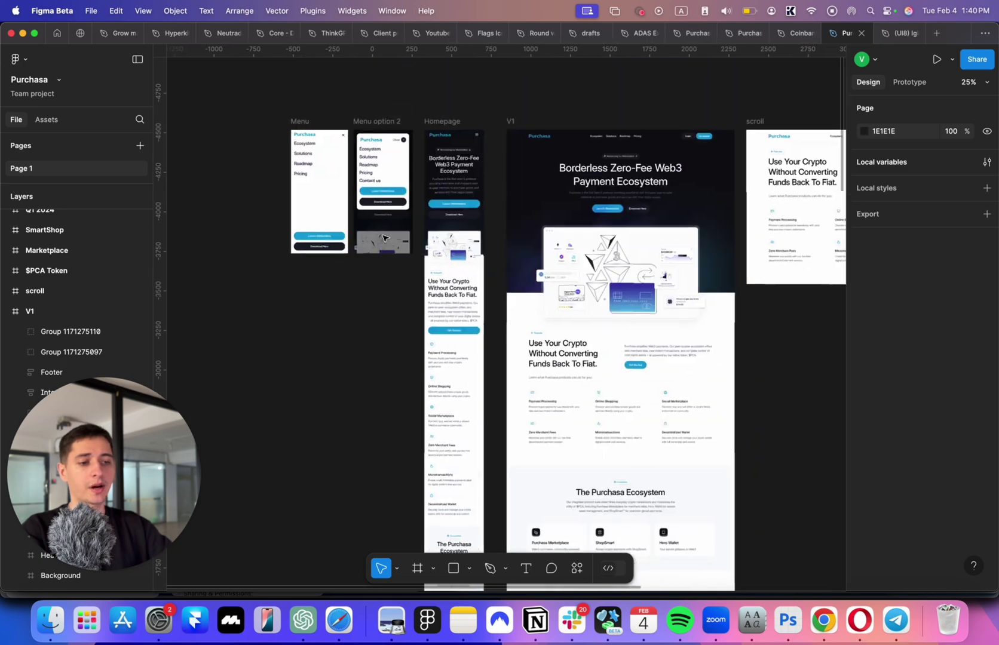
scroll(385, 239, "up", 1)
scroll(385, 238, "right", 1)
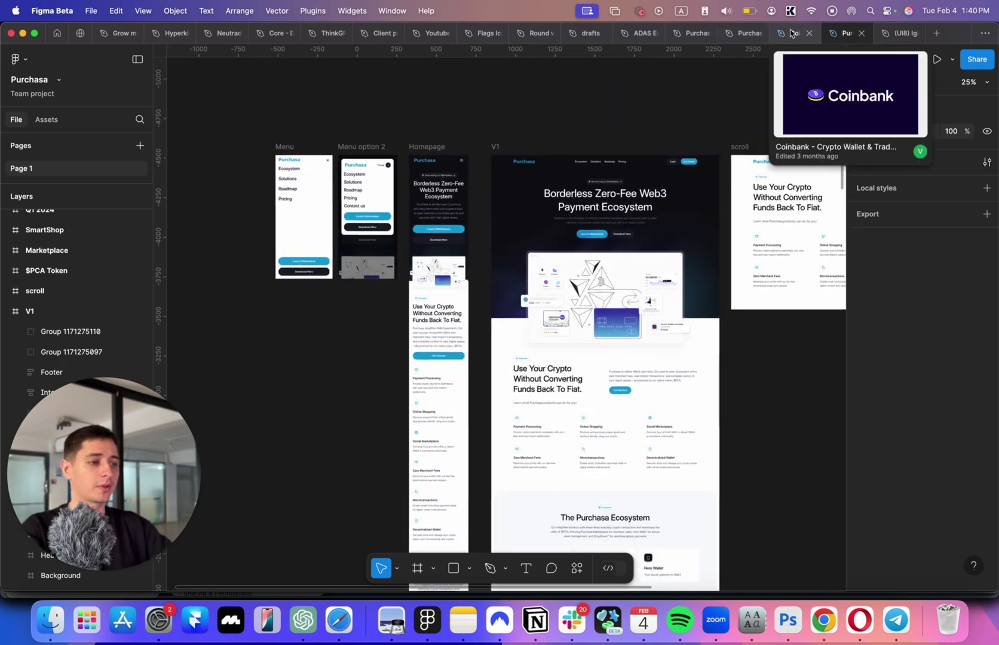
Step: Recheck the other Purchasa drafts file, return to the team file, and leave Figma
left_click(747, 33)
scroll(501, 221, "right", 5)
scroll(502, 216, "up", 3)
scroll(504, 209, "down", 10)
scroll(506, 206, "down", 5)
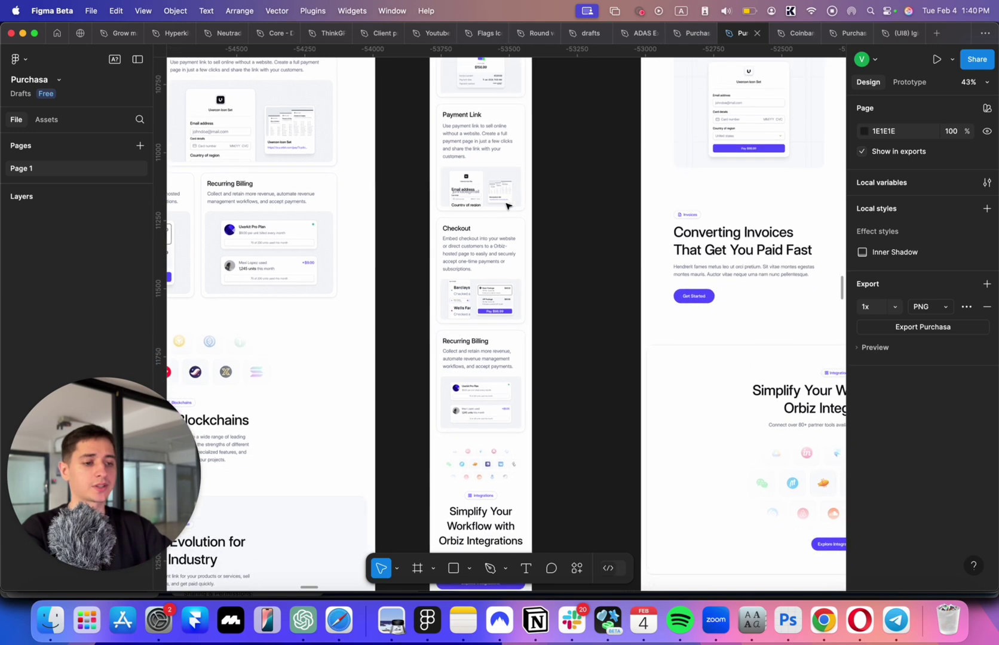
left_click(850, 38)
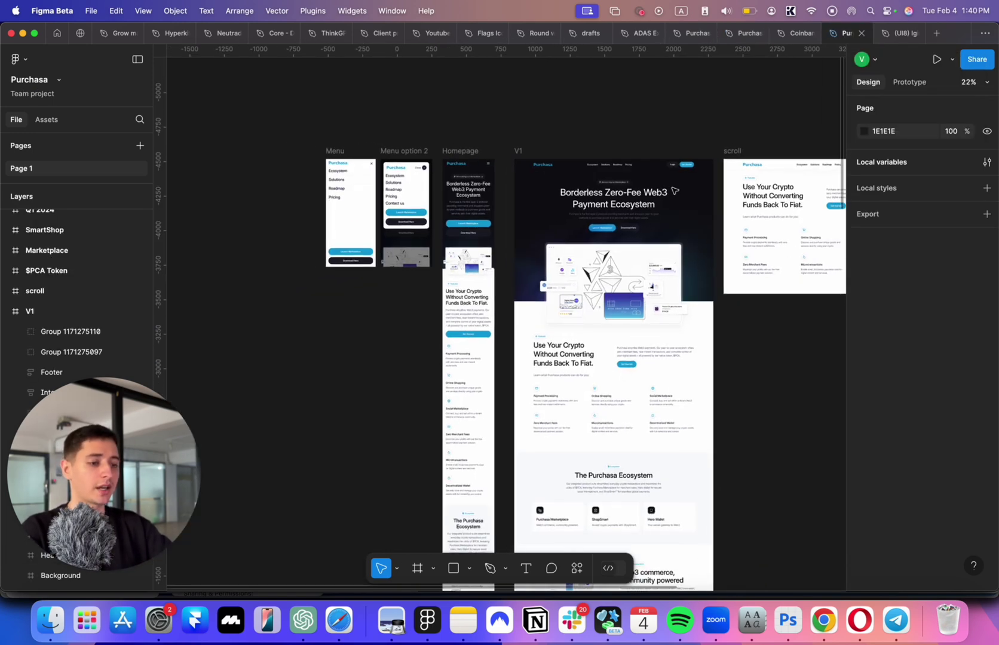
key("super+Tab")
key("super+Tab")
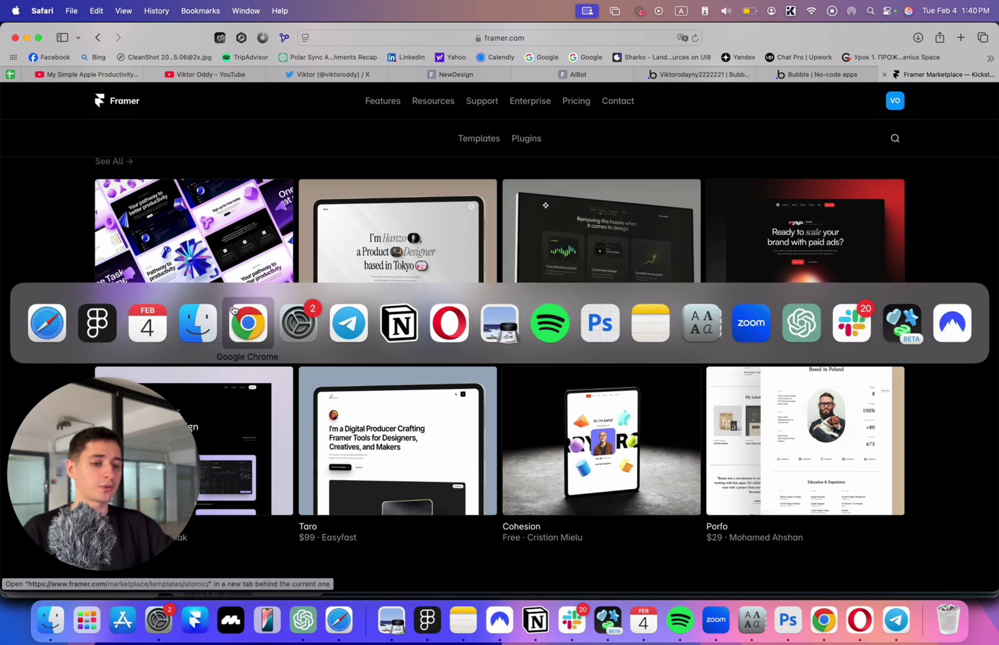
Step: Undo a stray Friday block and create a Wednesday 12 event from 10:45 AM to 1:15 PM
left_click(155, 324)
scroll(532, 317, "down", 3)
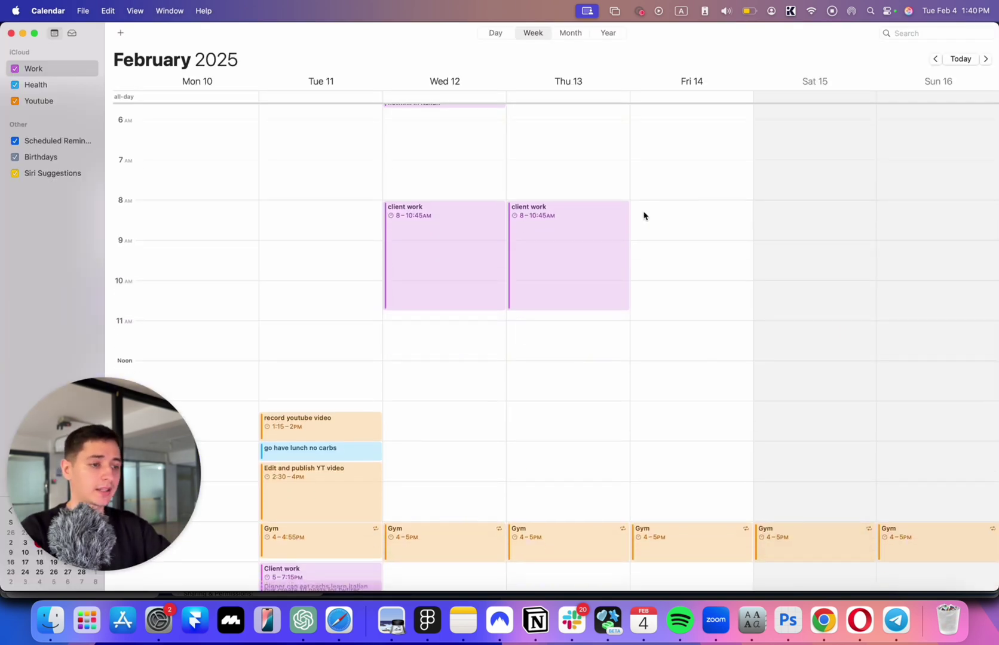
left_click_drag(646, 213, 696, 305)
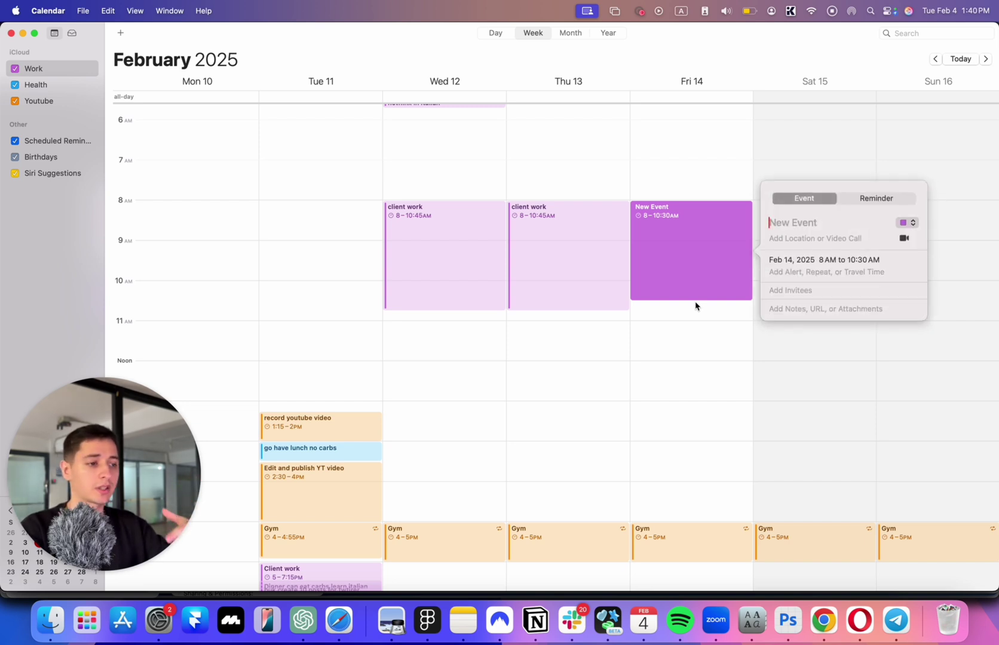
key("super+z")
scroll(680, 239, "down", 4)
scroll(672, 215, "up", 2)
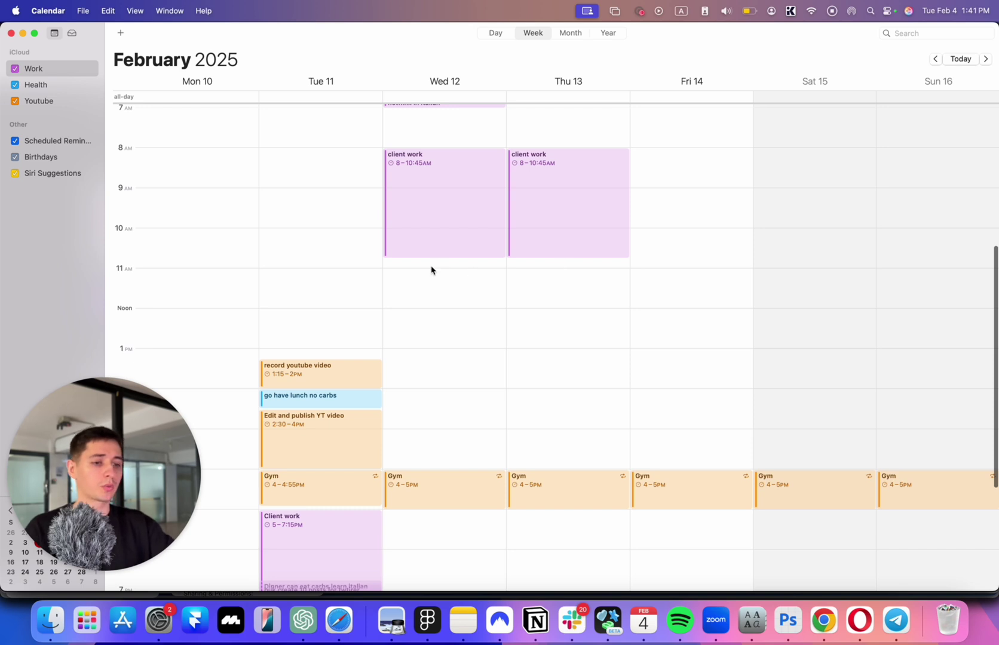
left_click_drag(421, 264, 439, 353)
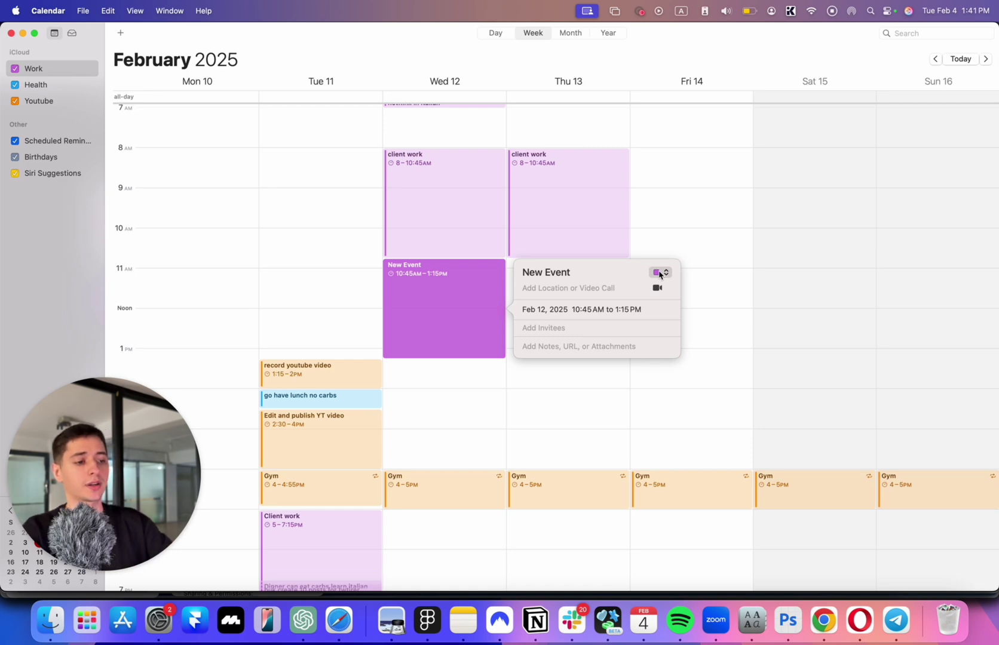
left_click(660, 273)
left_click(697, 243)
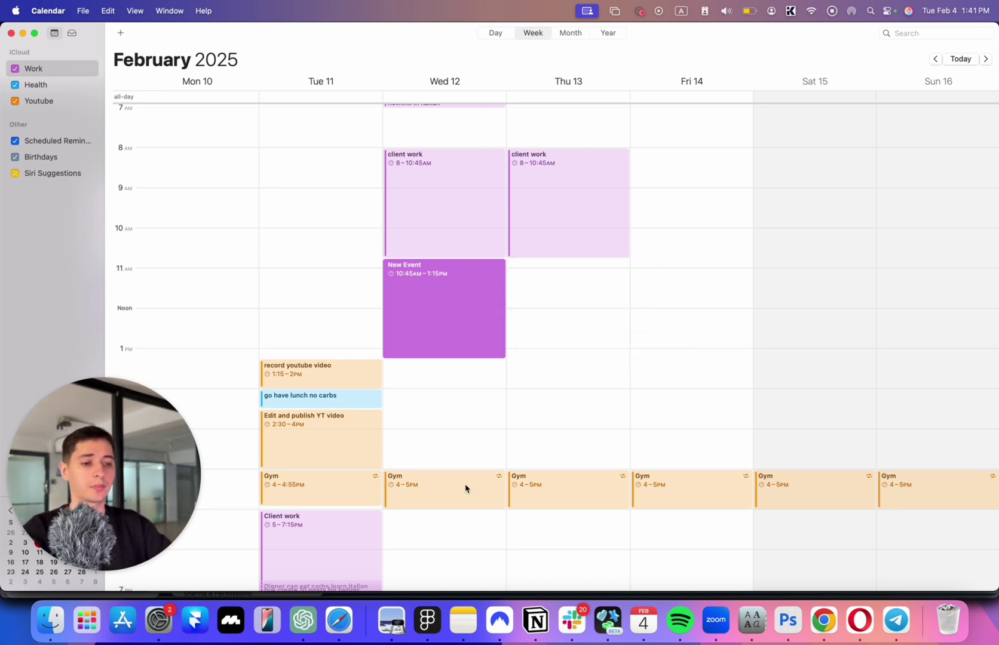
Step: Scroll through the AiBot Framer template site in Safari
left_click(339, 620)
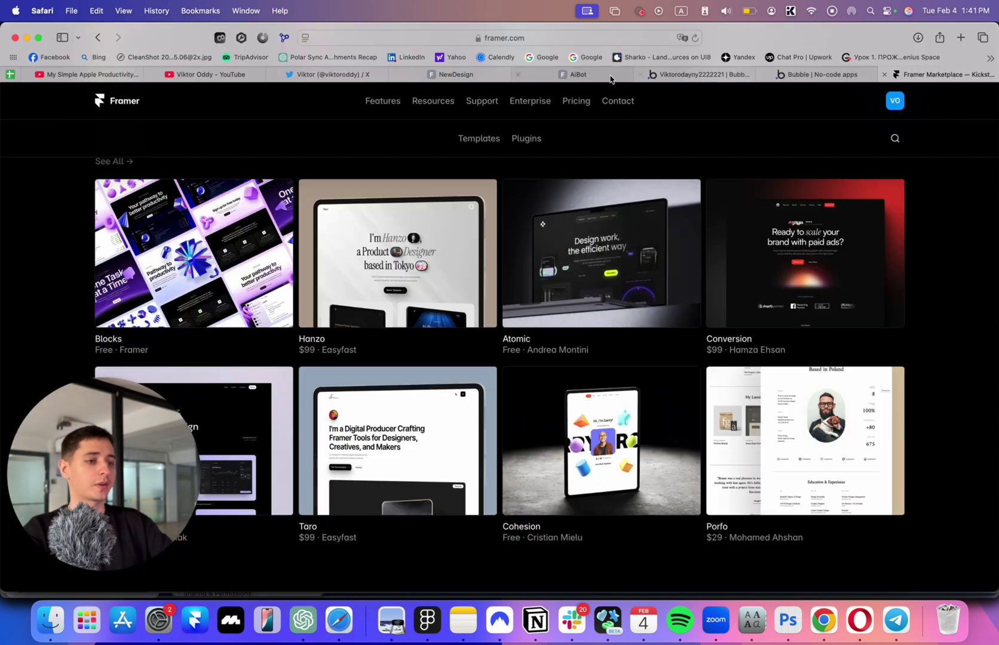
left_click(577, 74)
scroll(491, 306, "down", 5)
scroll(492, 305, "down", 15)
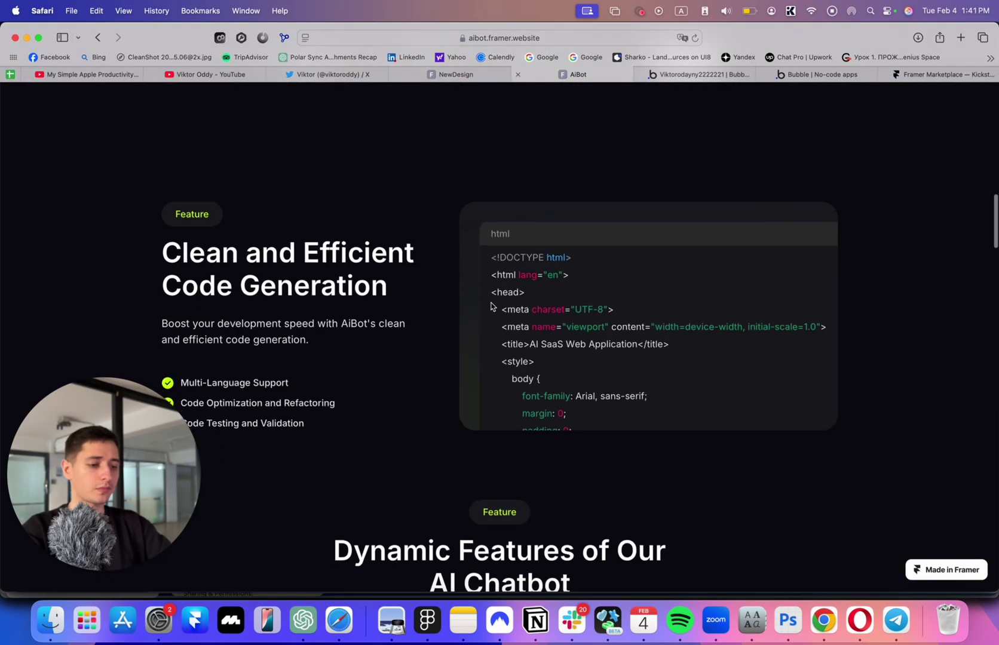
scroll(492, 315, "down", 20)
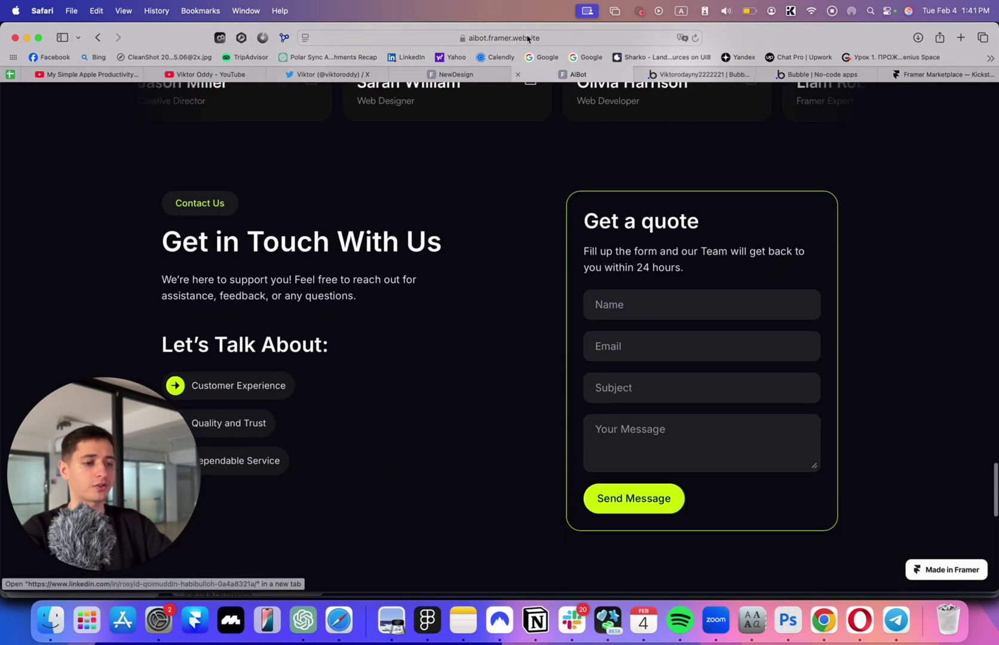
Step: Scroll through the NewDesign template site
left_click(472, 75)
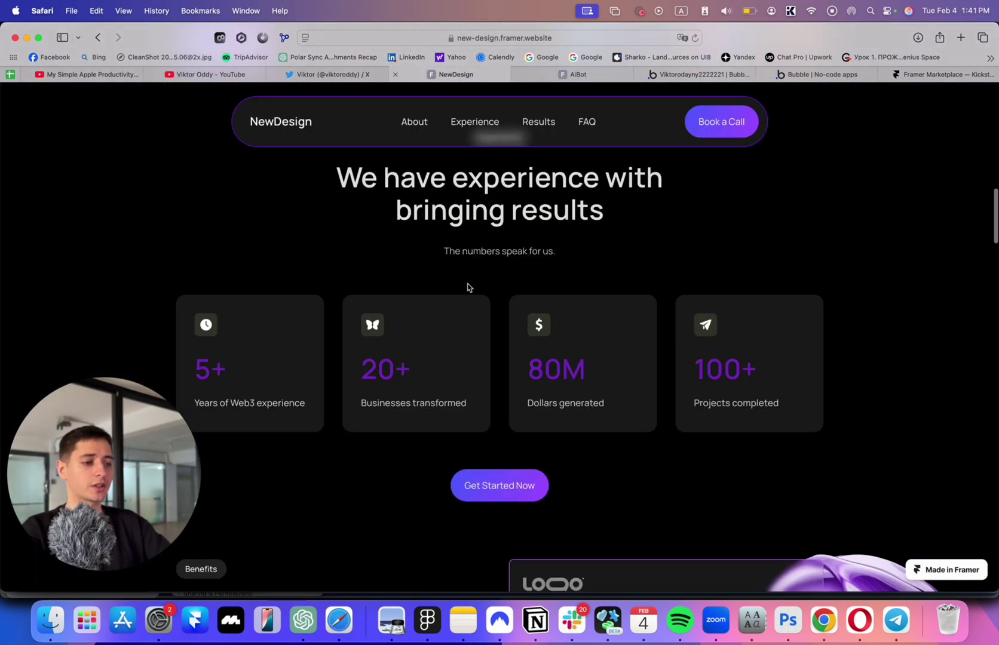
scroll(467, 284, "down", 10)
scroll(468, 284, "down", 10)
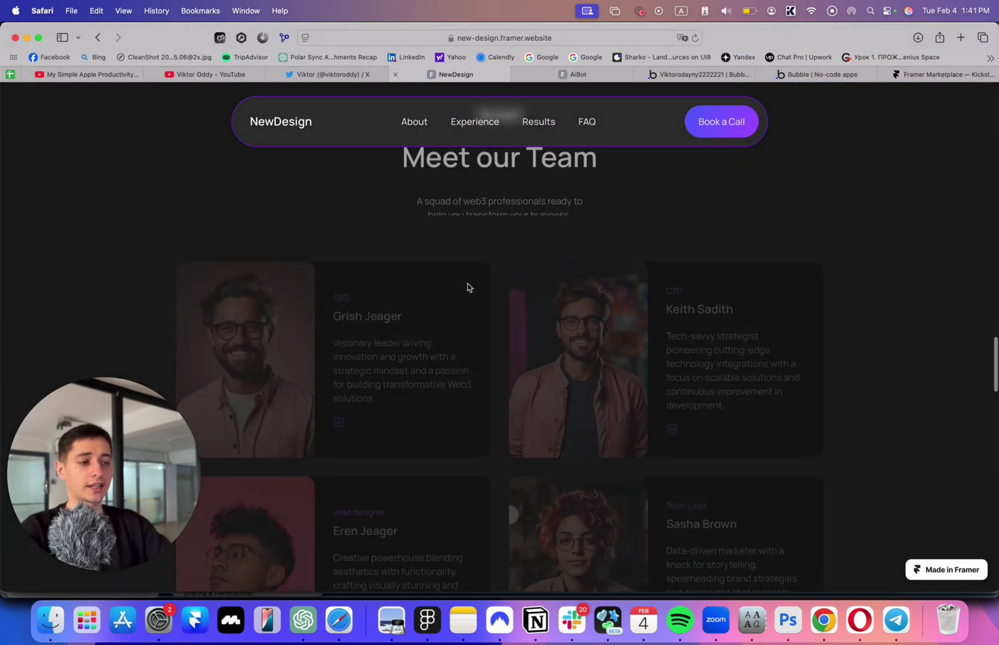
scroll(562, 179, "up", 2)
scroll(557, 187, "up", 10)
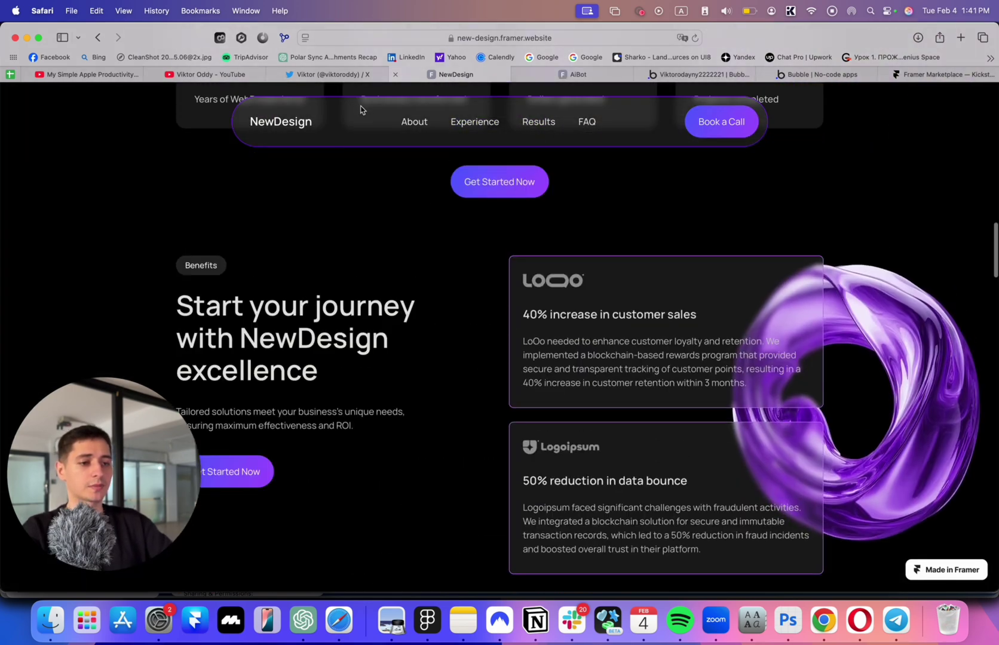
Step: Check the X post offering the NewDesign template, then return to the NewDesign site
left_click(333, 74)
scroll(391, 375, "down", 15)
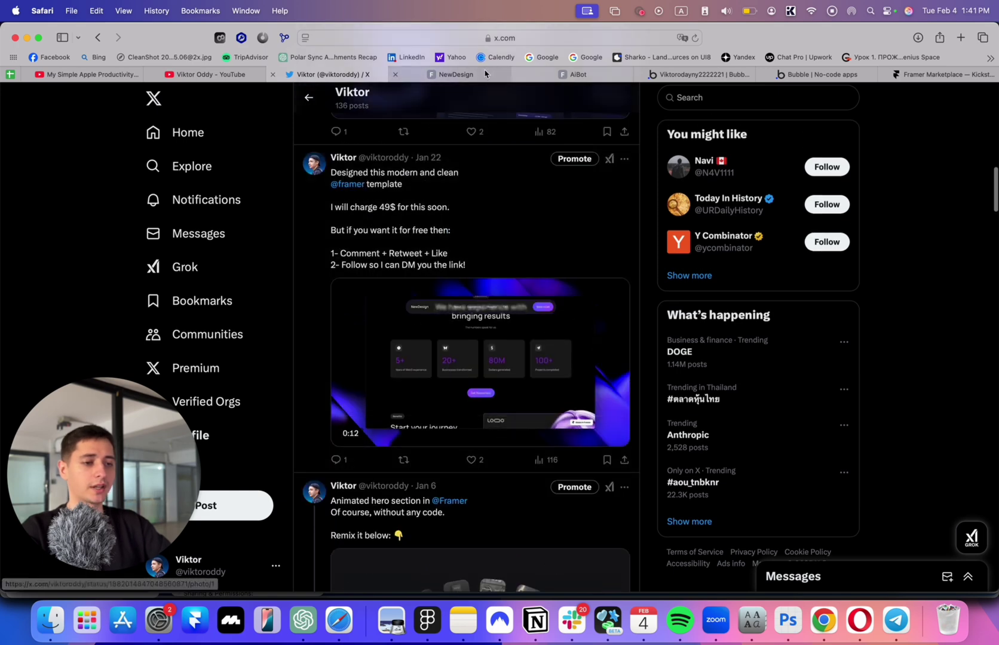
left_click(456, 74)
scroll(541, 202, "up", 10)
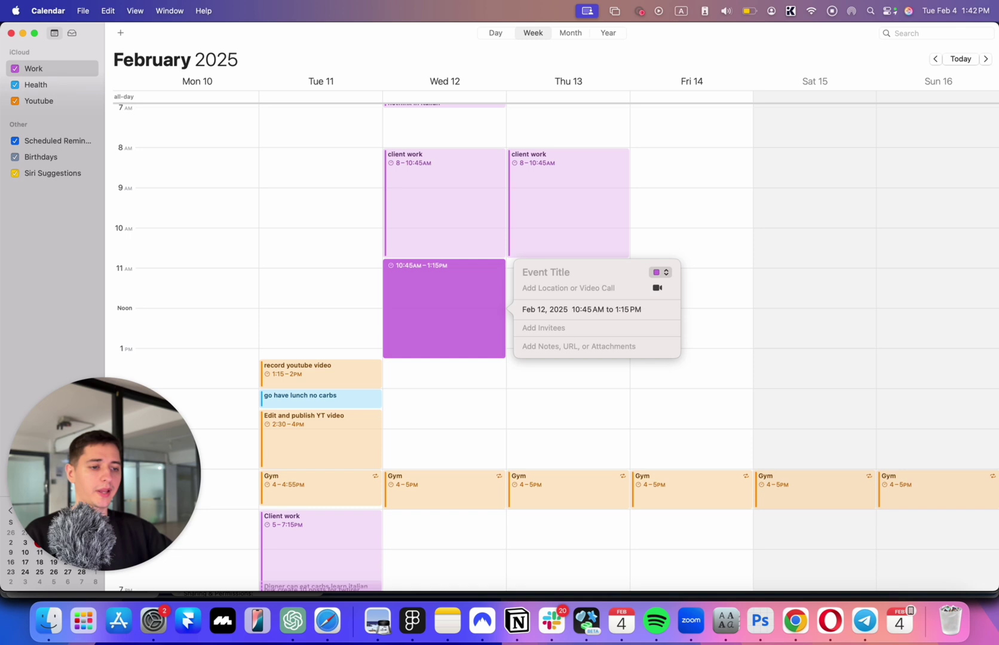
Step: Title the 10:45 block 'work on my templates' and add a 'work' event from 1:45 to 4 PM
type("ork on my templates")
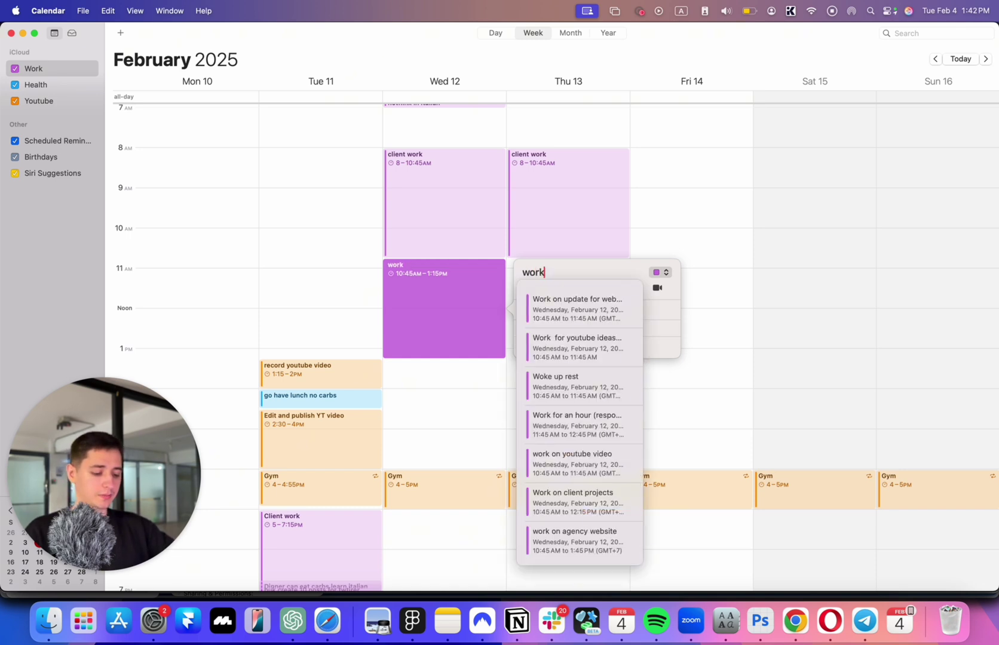
key("Return")
double_click(494, 357)
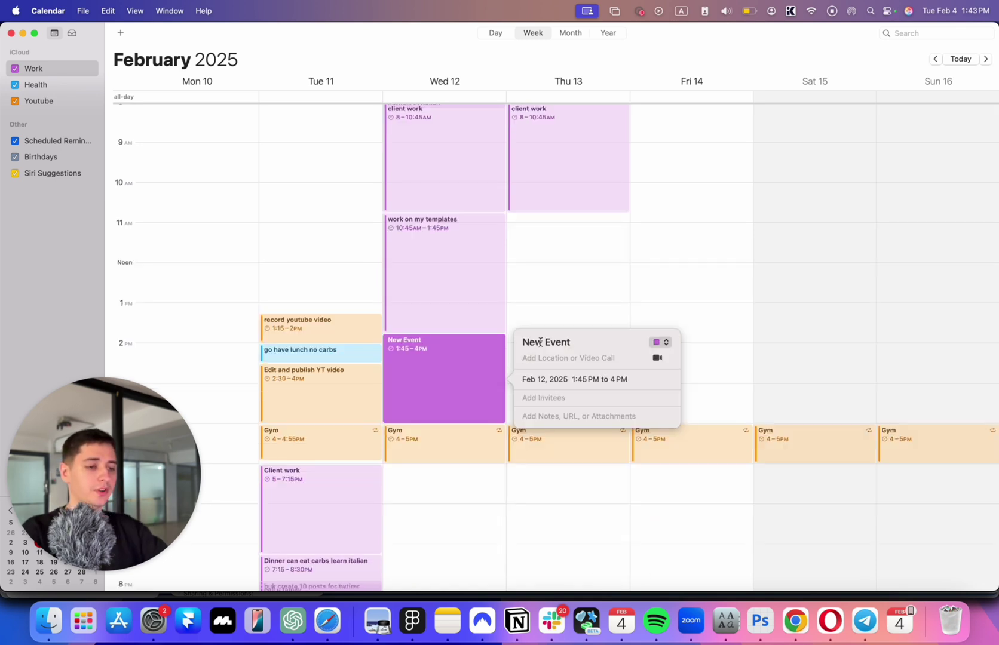
type("work")
key("super+a")
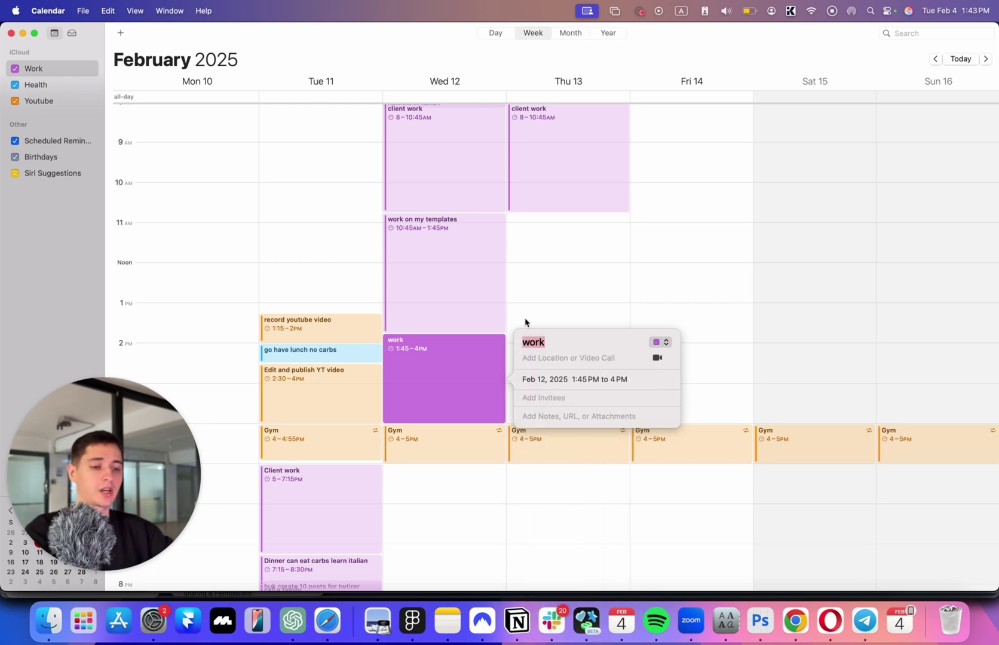
scroll(491, 180, "down", 3)
scroll(491, 179, "down", 2)
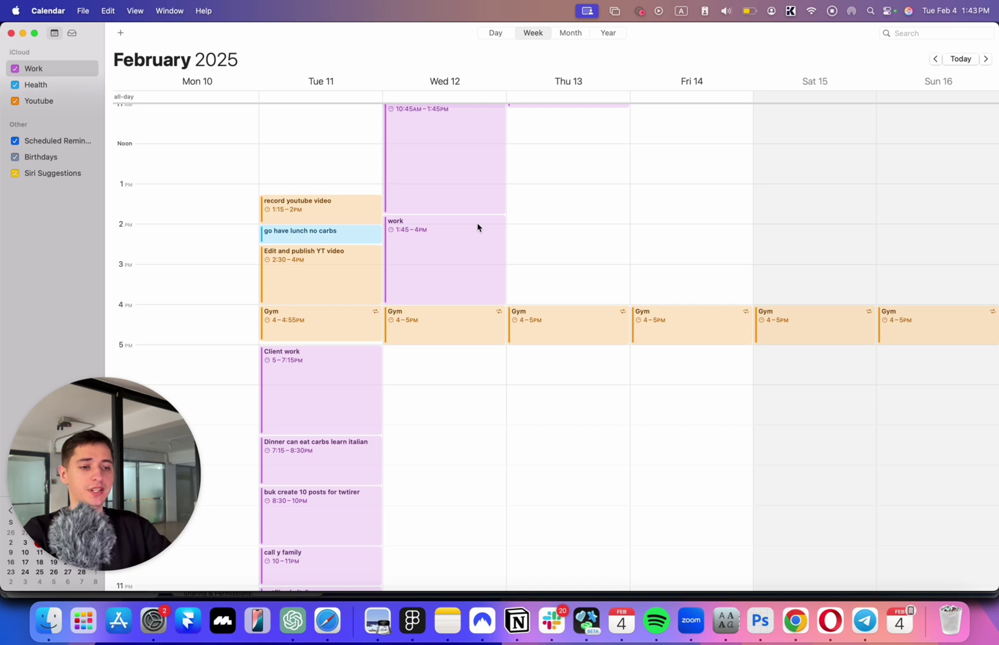
Step: Add an untitled Wednesday 12 event from 5 to 7 PM, right after Gym
scroll(477, 227, "down", 2)
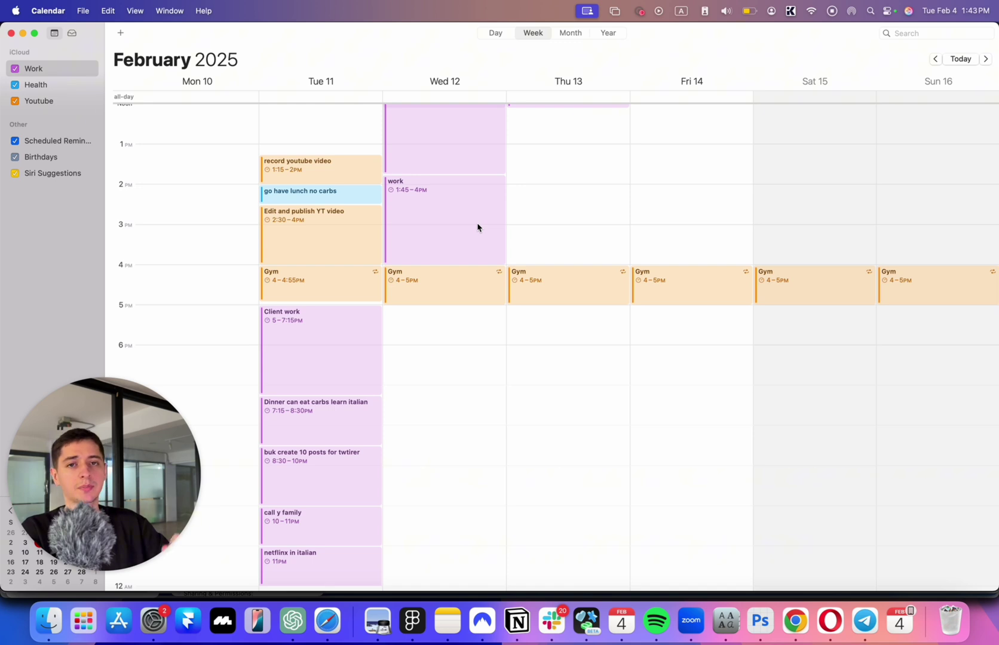
scroll(466, 215, "up", 1)
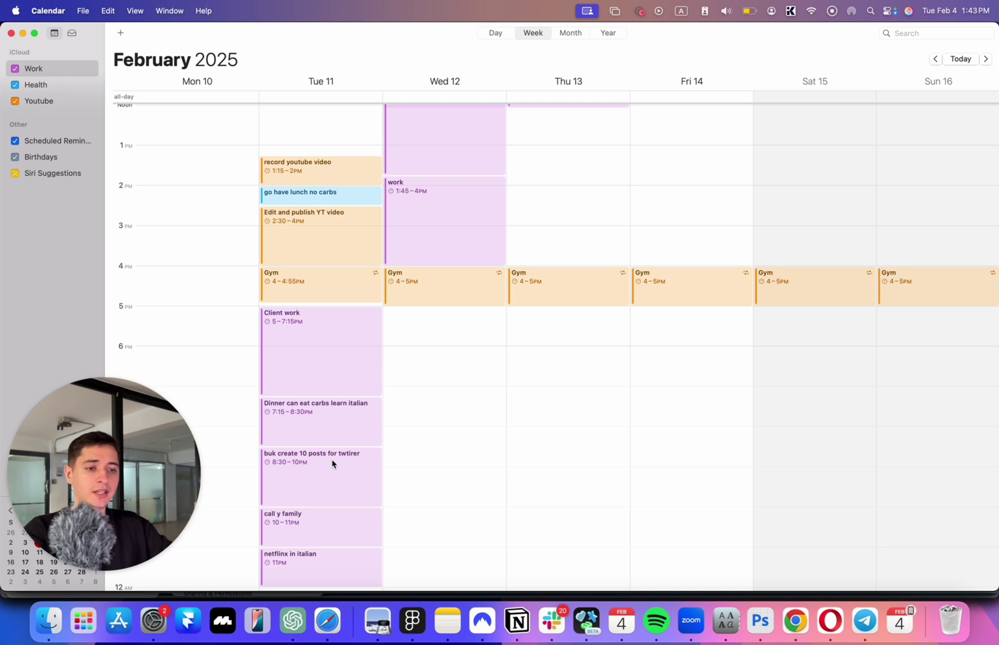
scroll(333, 464, "up", 10)
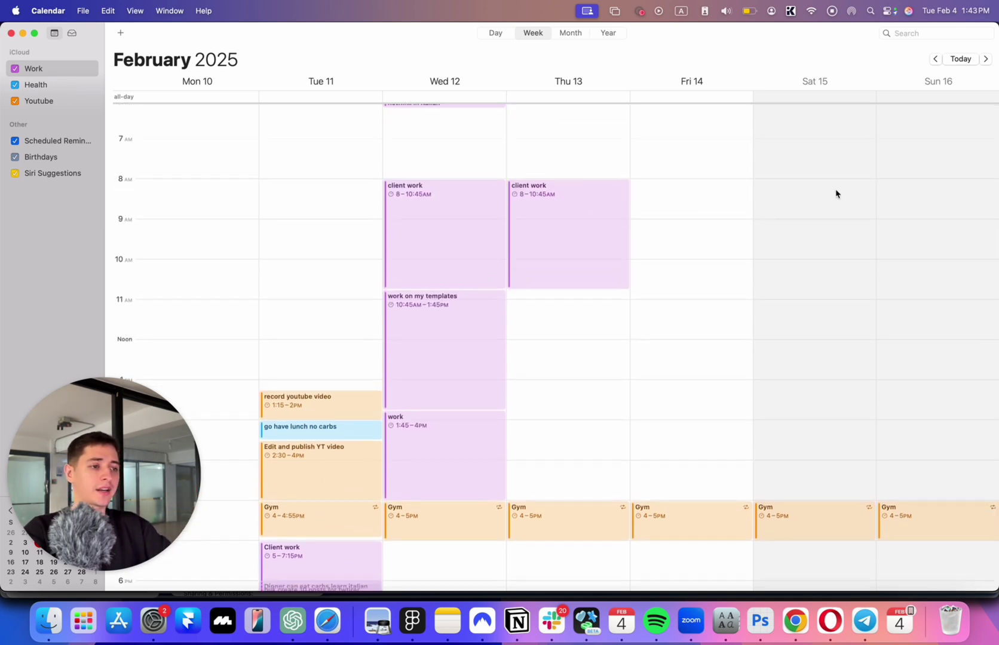
scroll(682, 299, "down", 10)
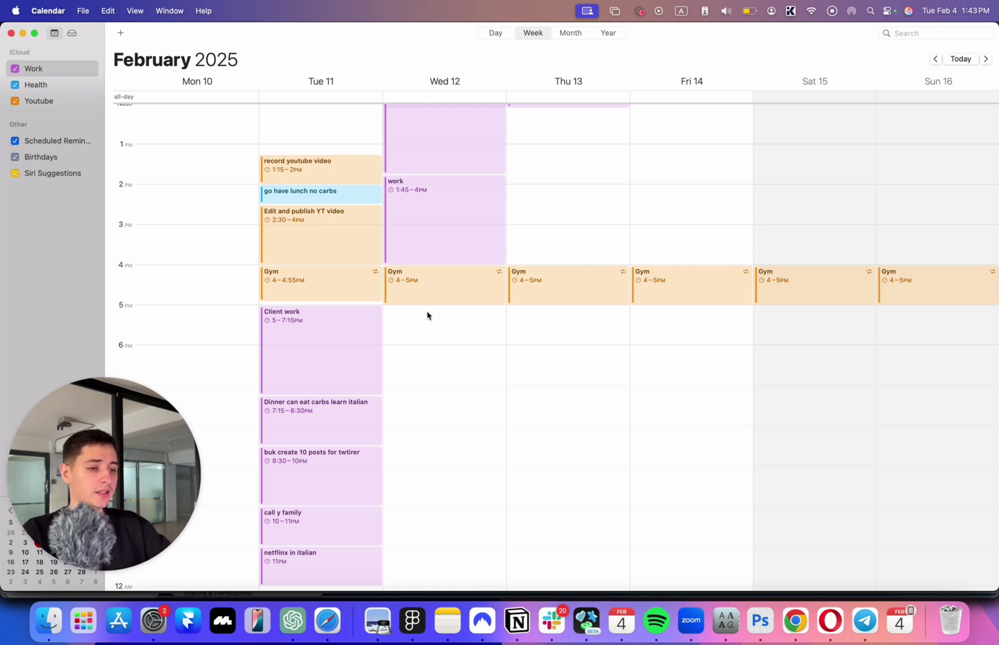
left_click_drag(423, 327, 432, 359)
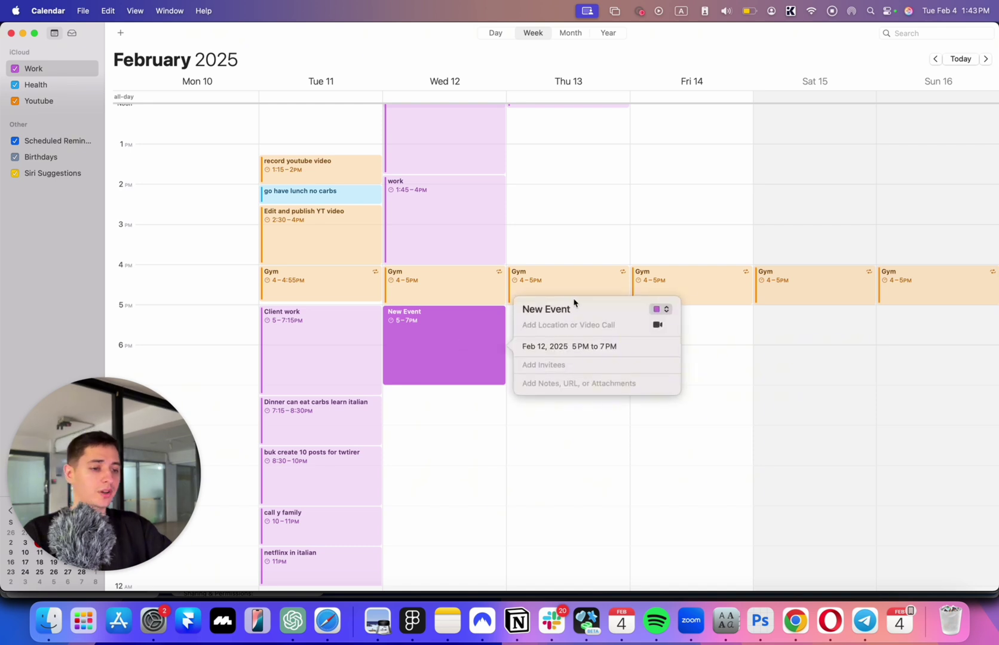
key("super+Tab")
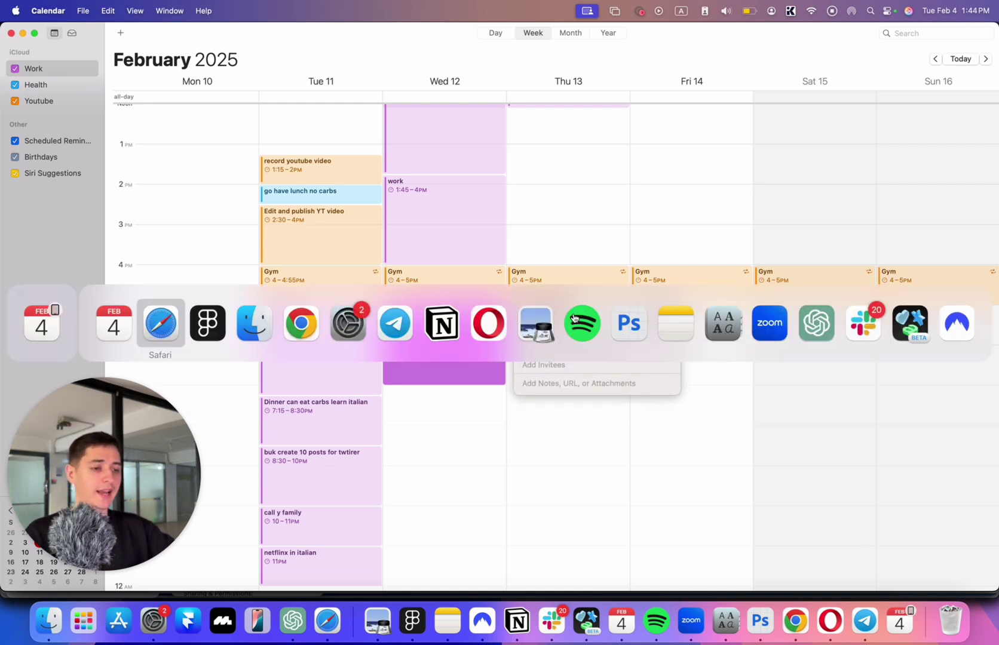
Step: Bring Safari forward and launch the Copy Dizz app preview from Bubble
left_click(167, 323)
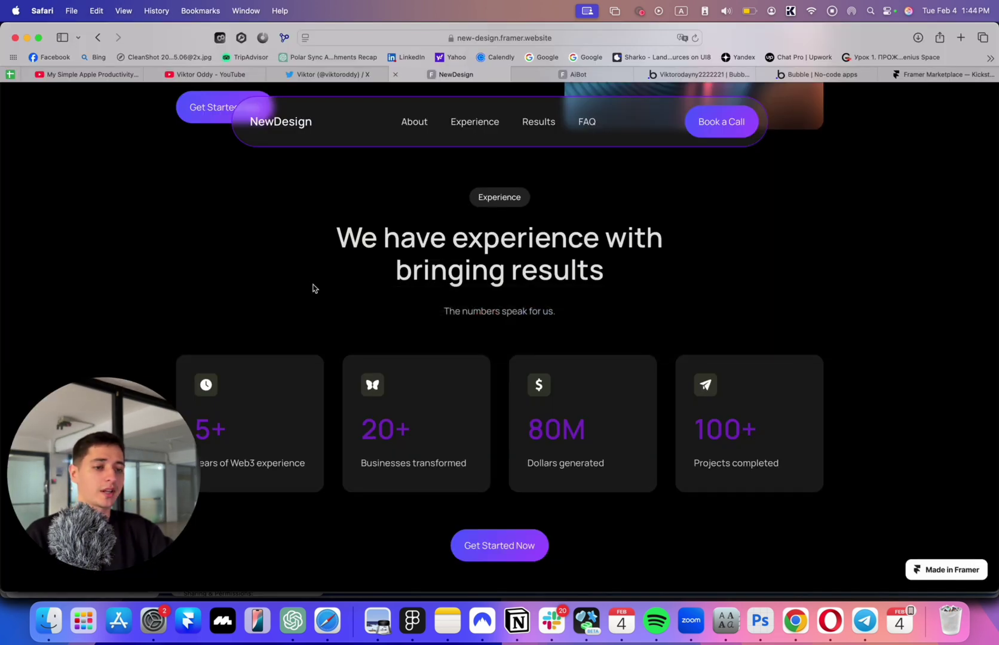
left_click(823, 74)
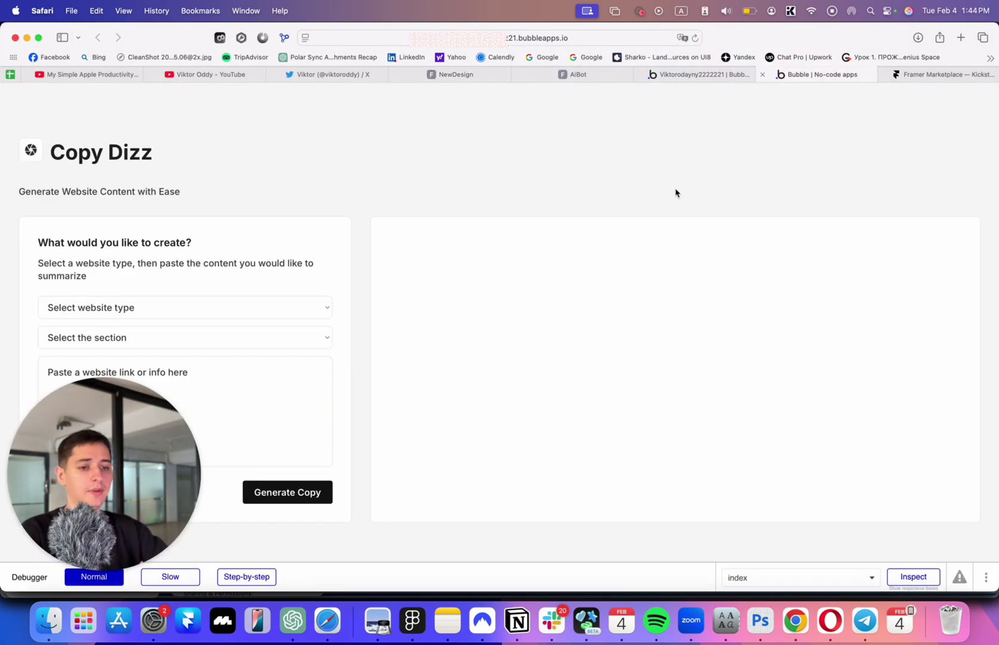
scroll(676, 192, "down", 3)
scroll(676, 192, "up", 3)
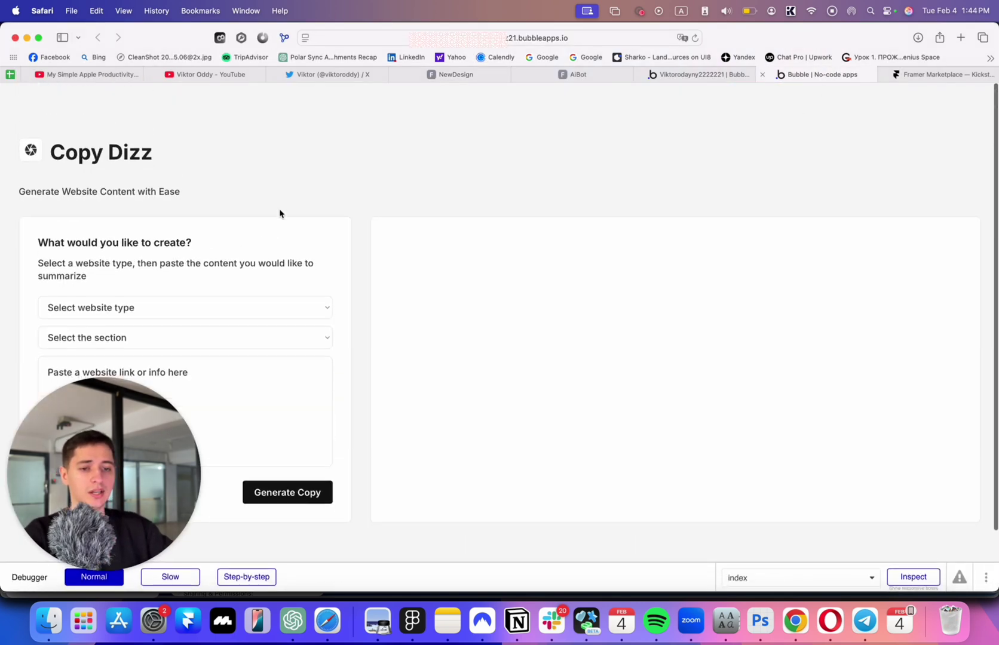
scroll(279, 213, "down", 3)
scroll(263, 221, "up", 3)
scroll(224, 293, "down", 1)
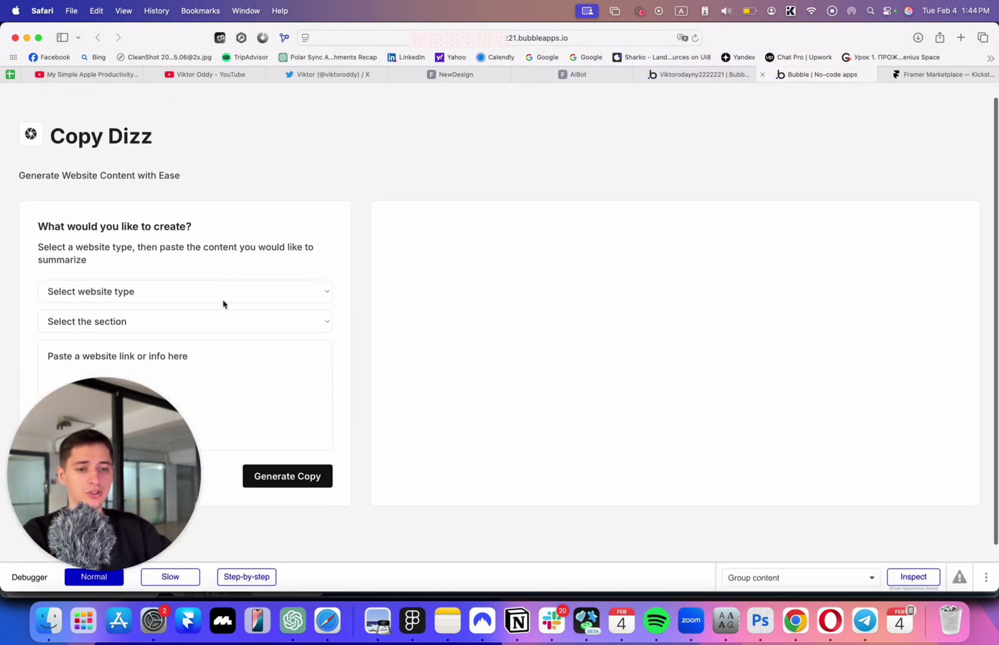
Step: Choose Sales Page as the website type, then check the section list and link paste area
left_click(210, 292)
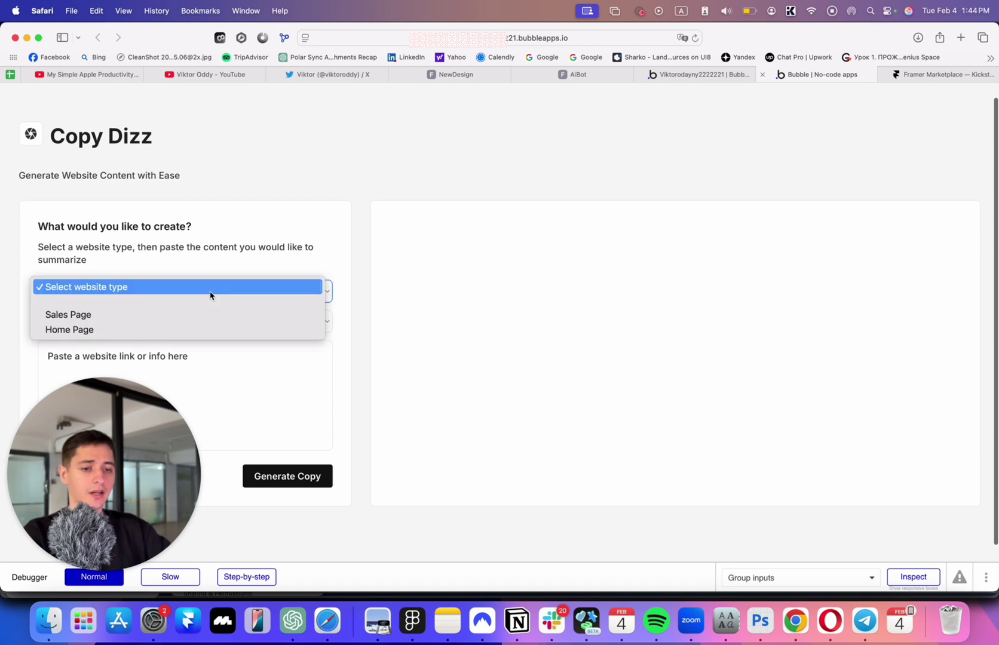
left_click(186, 325)
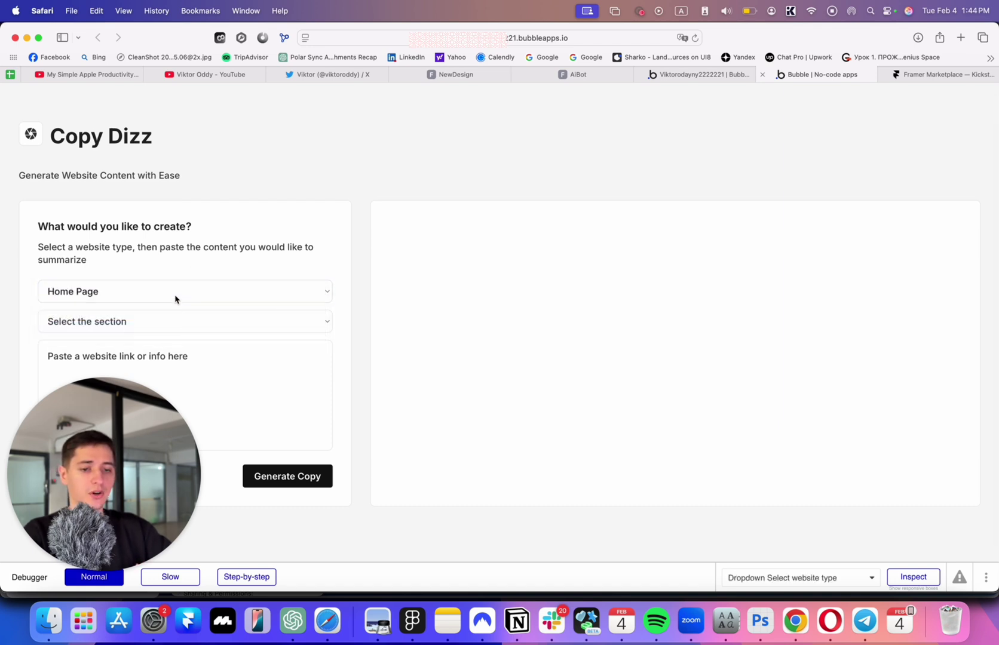
left_click(175, 299)
left_click(143, 270)
scroll(143, 287, "down", 2)
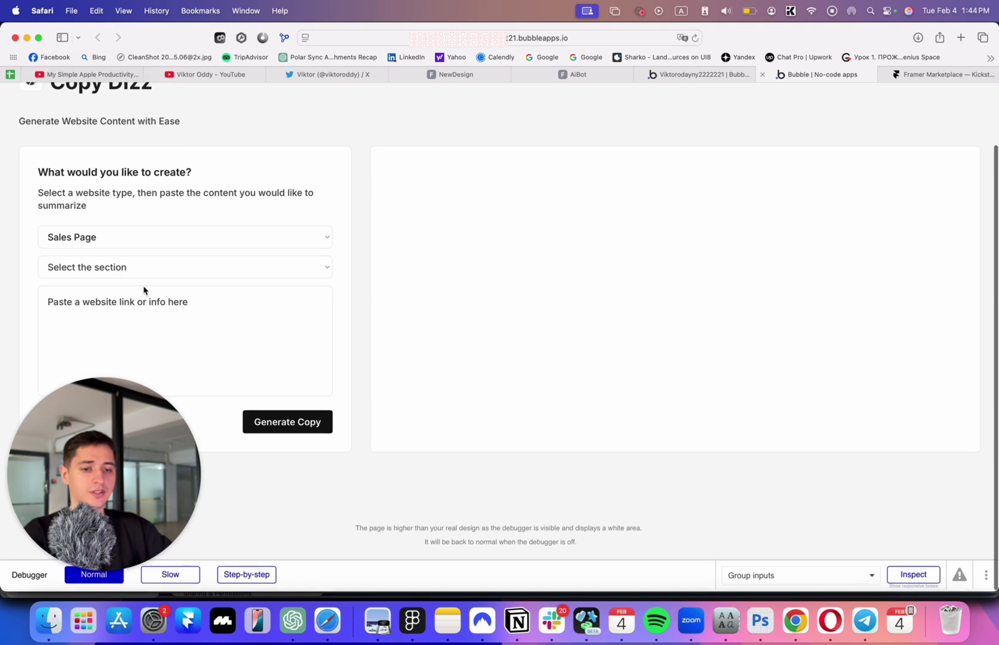
left_click(147, 273)
left_click(185, 256)
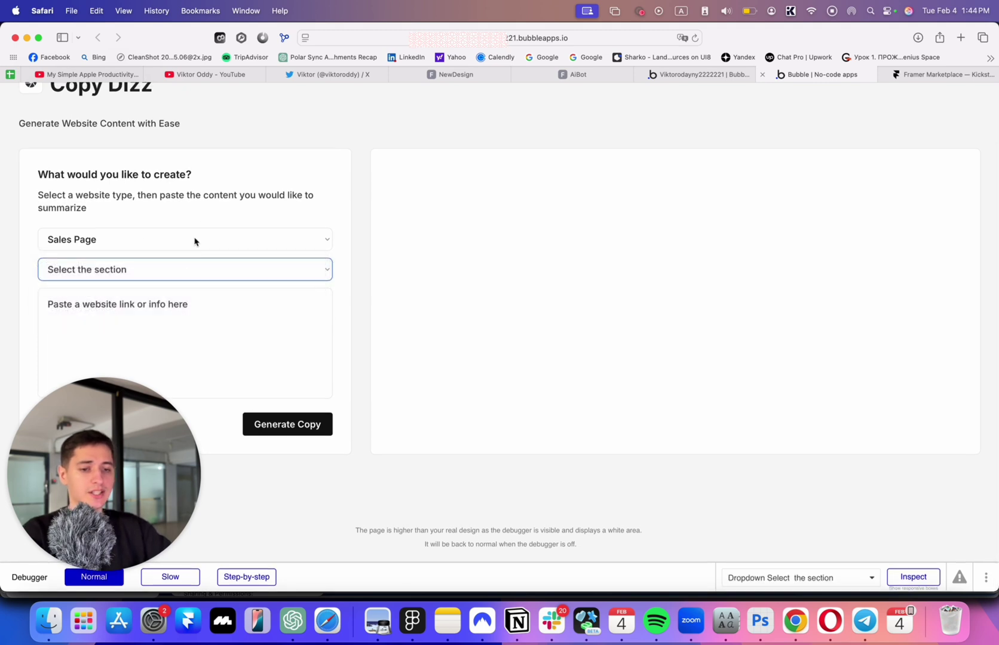
left_click(161, 297)
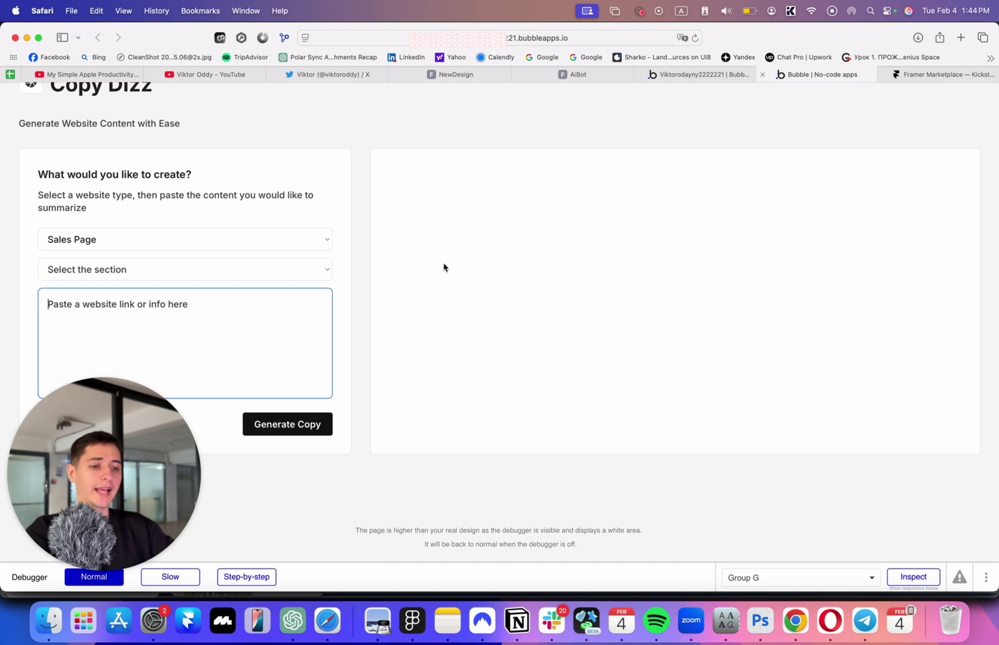
scroll(444, 267, "up", 2)
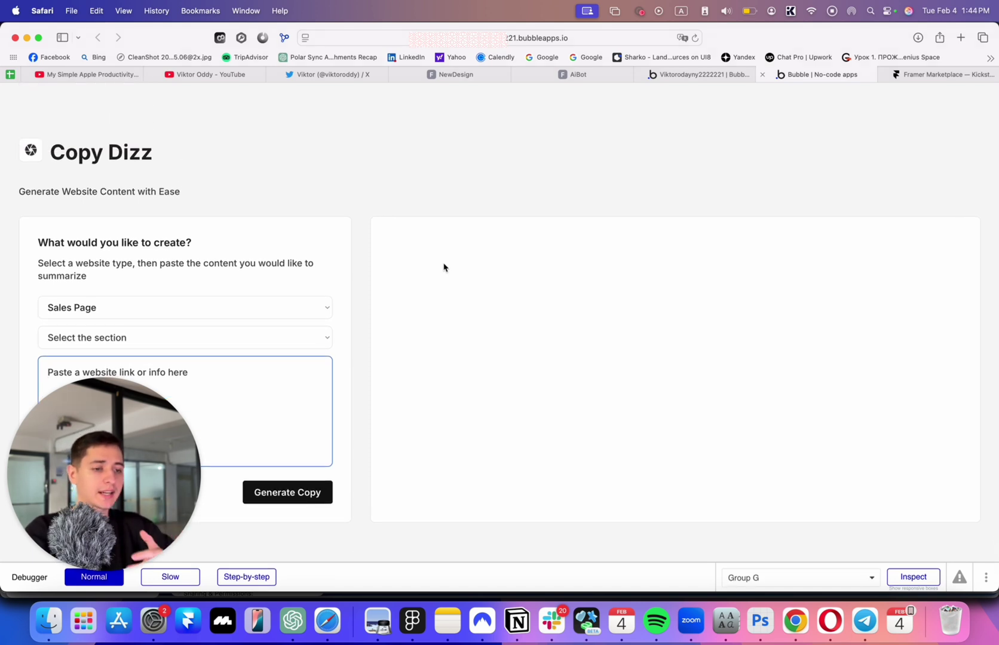
scroll(444, 267, "down", 2)
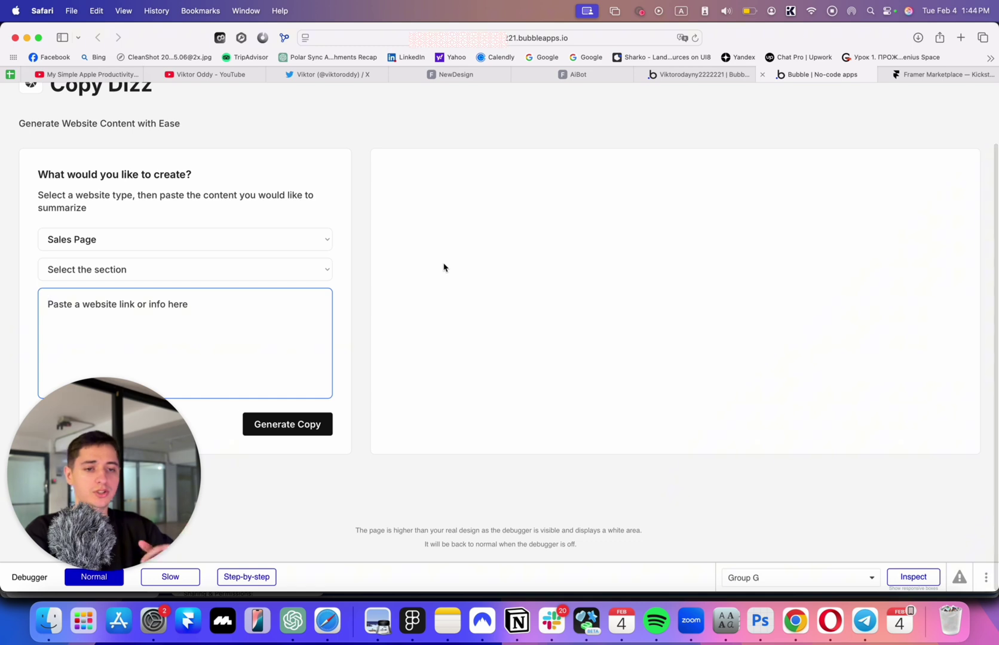
scroll(444, 267, "up", 2)
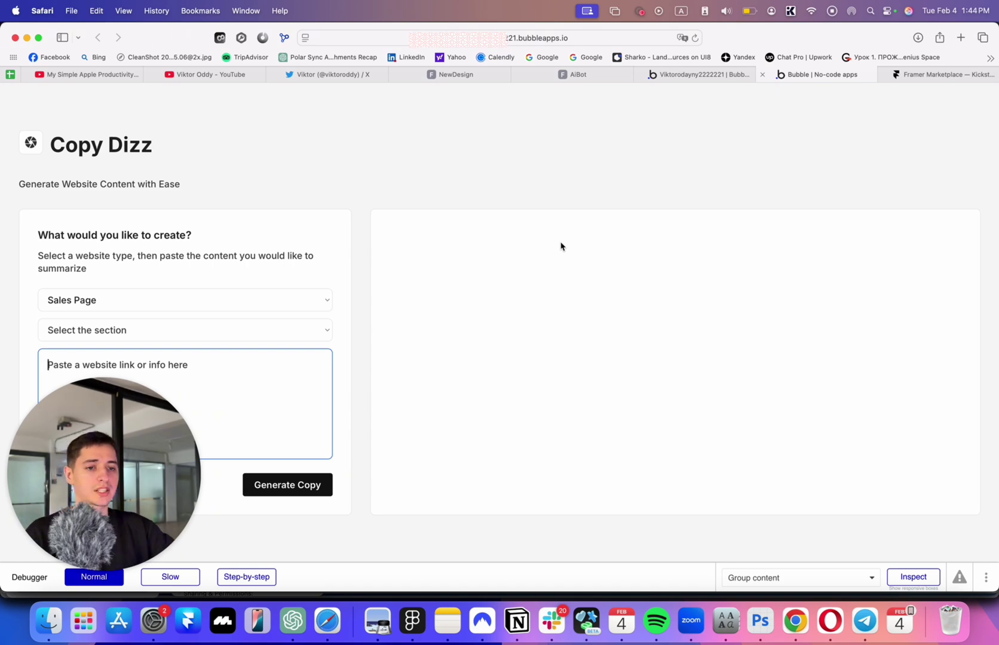
Step: Back in Calendar, name the new Wednesday 12 evening event 'learn APi'
key("super+Tab")
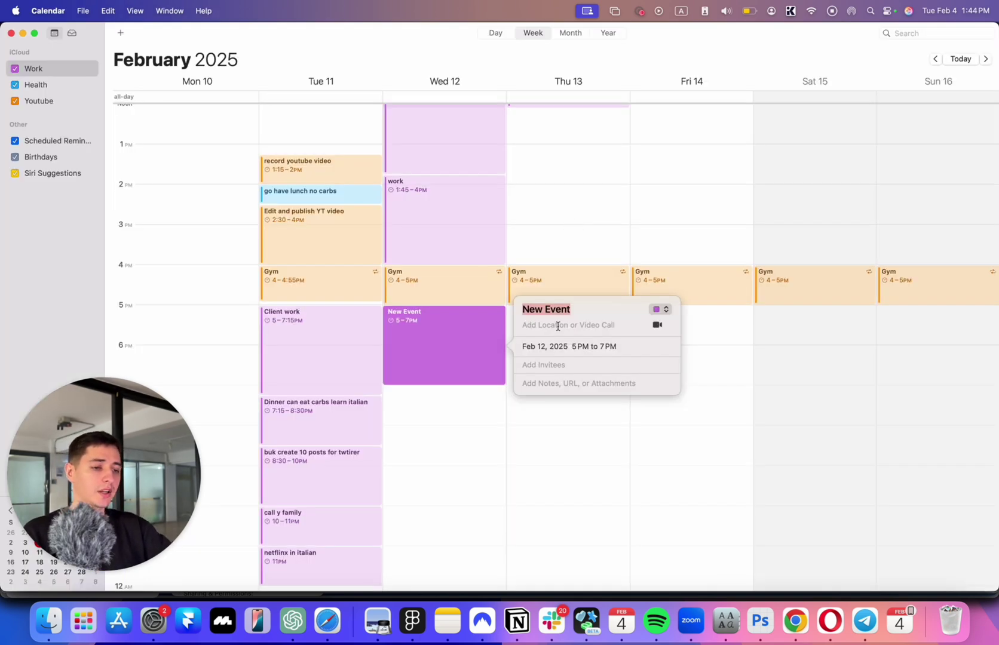
type("learn a")
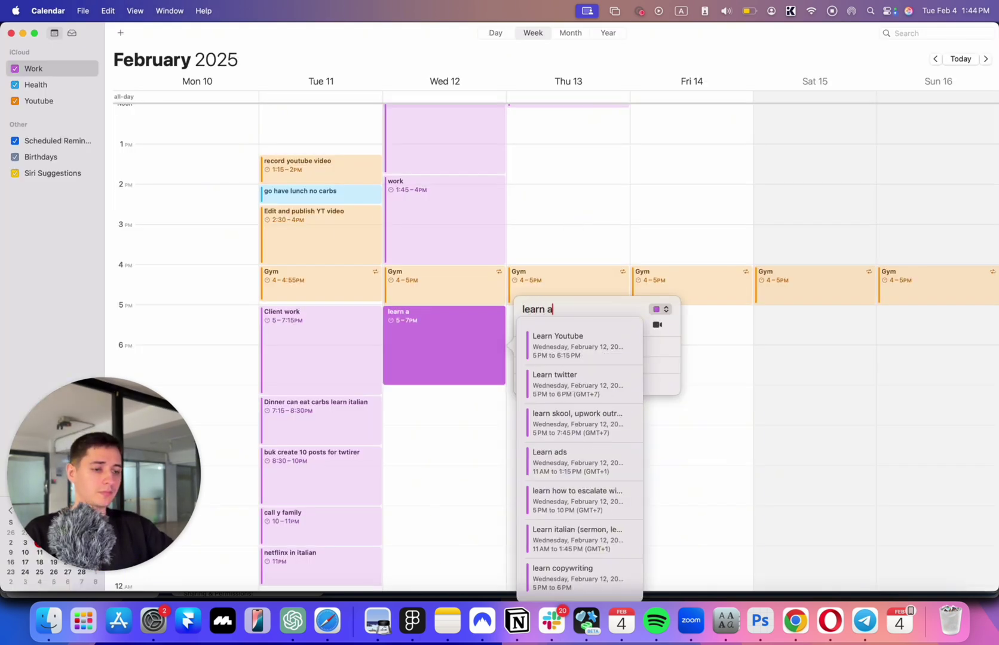
key("BackSpace")
type("APUi")
key("Return")
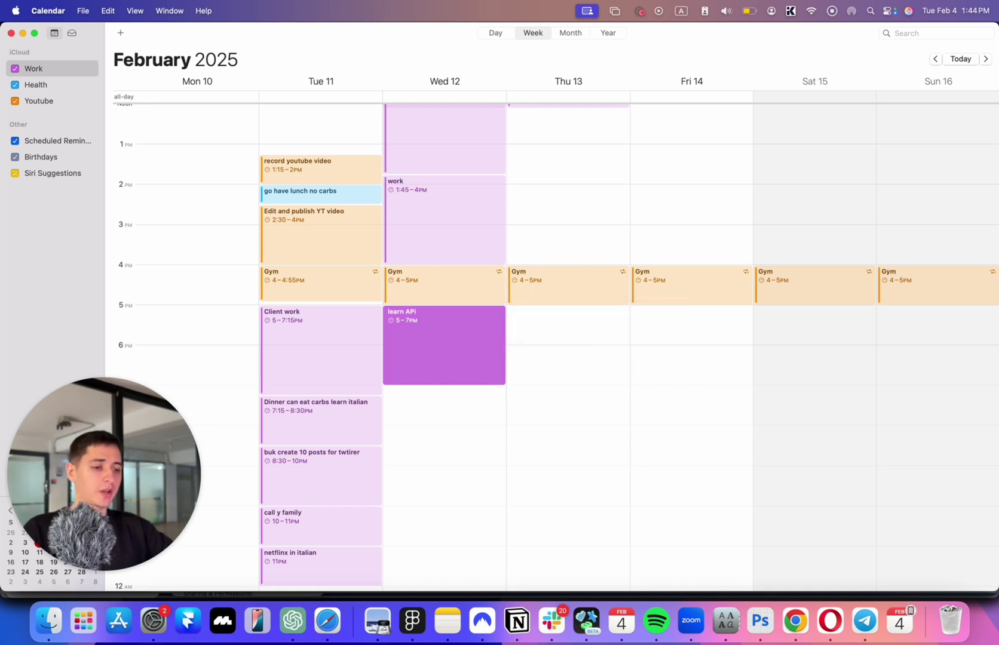
scroll(496, 329, "up", 2)
left_click(549, 241)
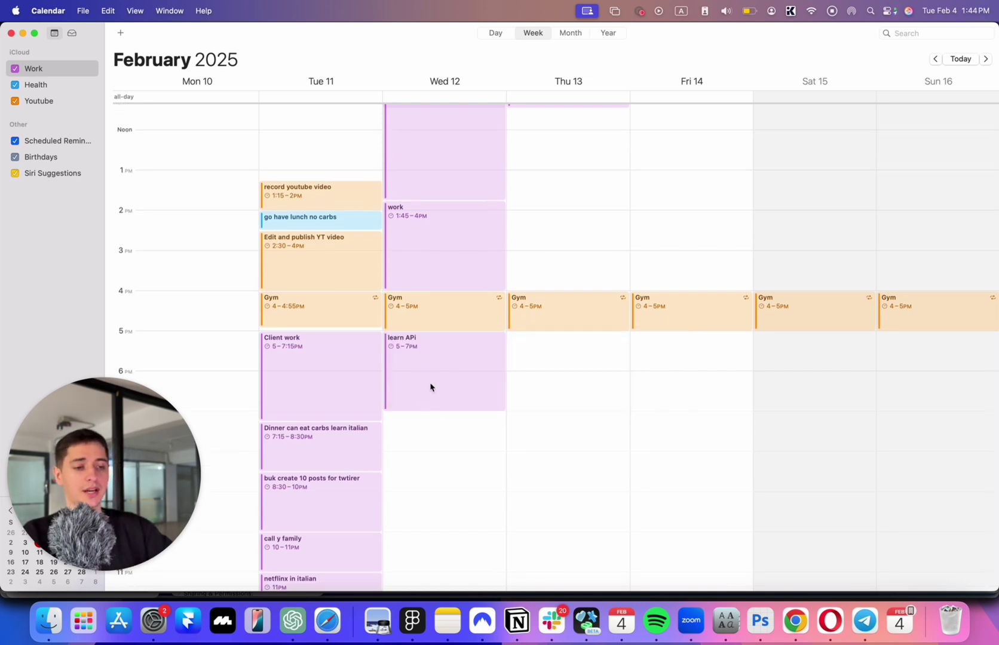
scroll(430, 387, "down", 1)
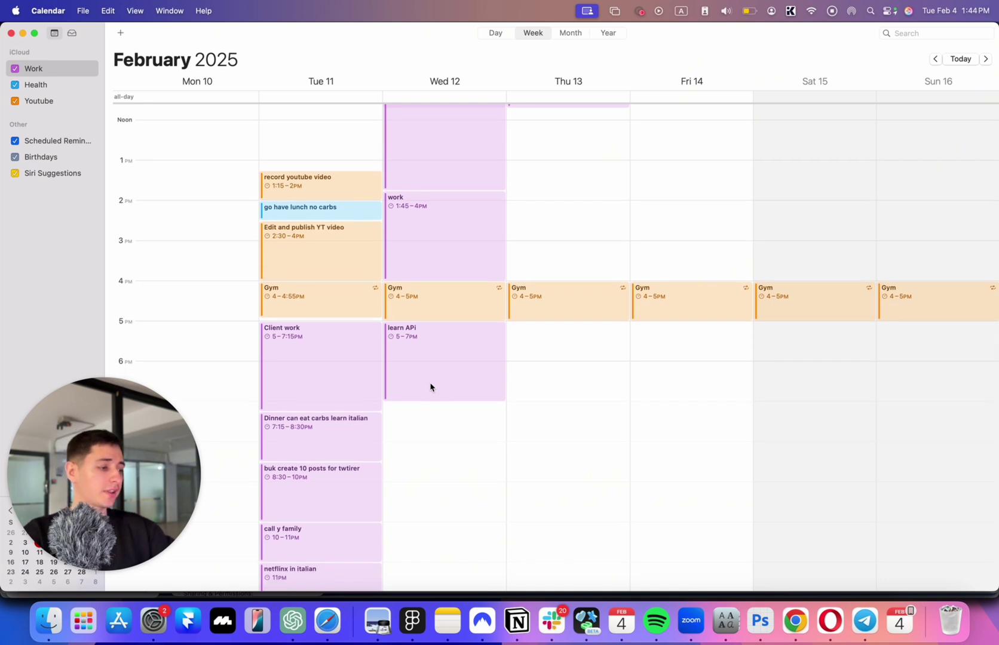
Step: Add a Wednesday 'Dinner' event from 7 PM ending at 7:45 PM
scroll(430, 387, "down", 2)
double_click(443, 407)
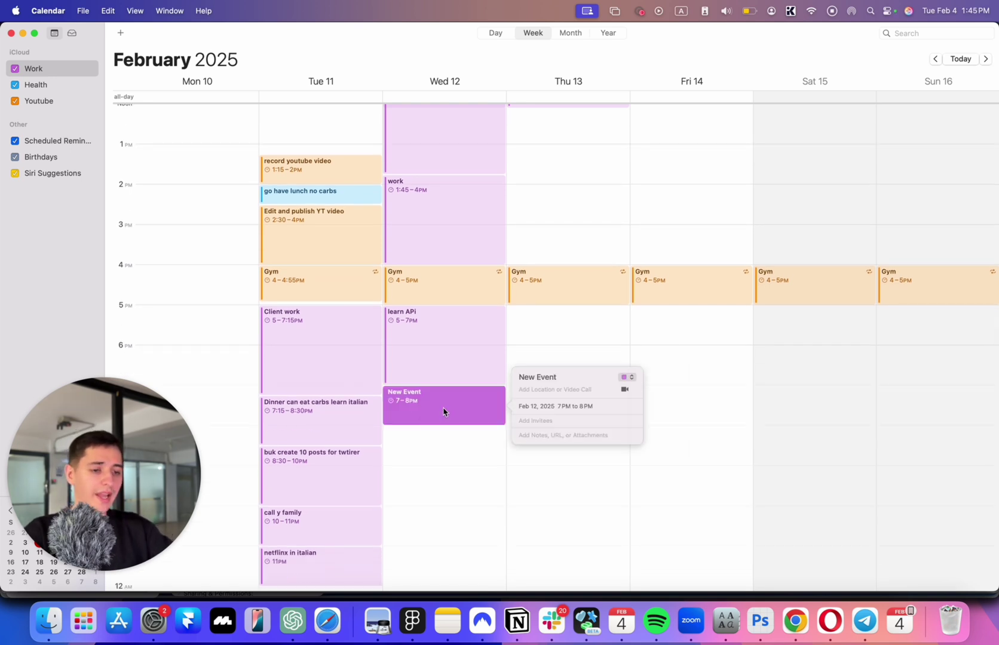
type("dine")
key("BackSpace")
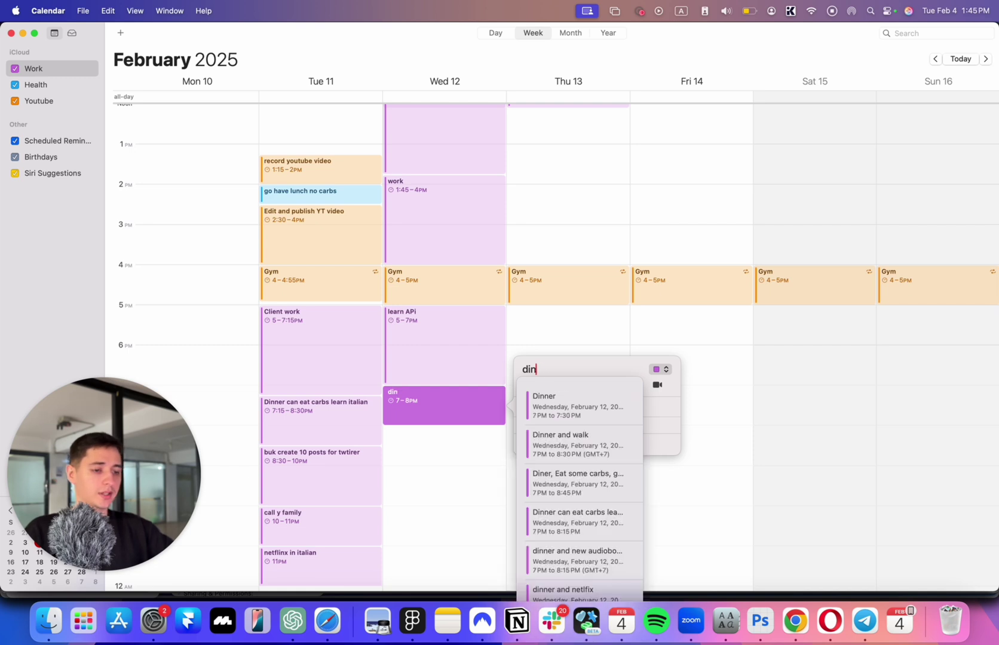
left_click(585, 410)
left_click(464, 434)
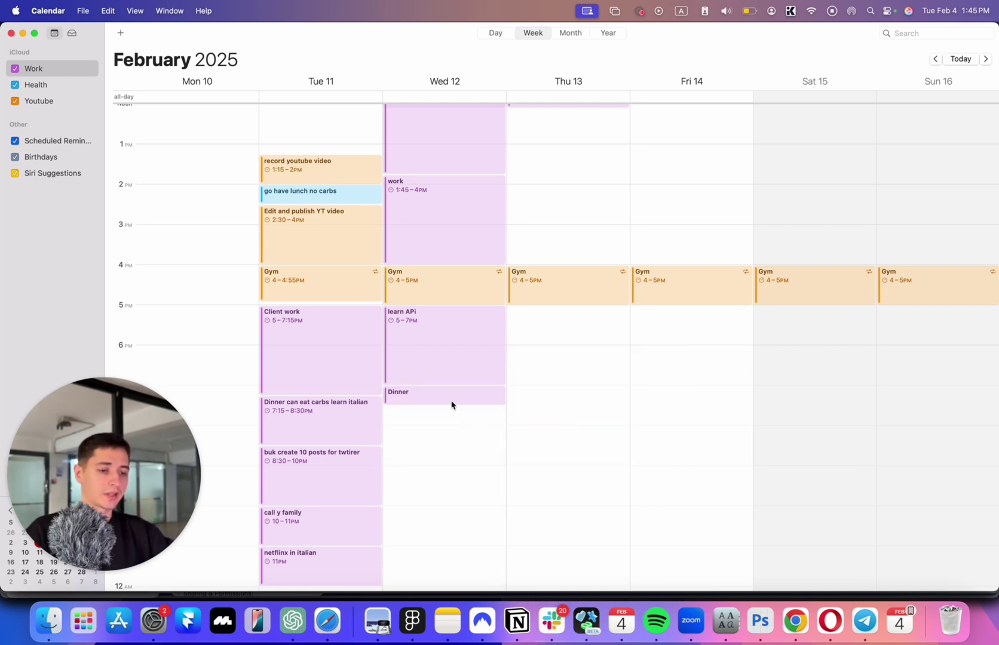
left_click_drag(451, 404, 450, 415)
left_click(435, 437)
Step: Add 'Build AI agent' from 7:45 to 9:45 PM using the earlier event's title
double_click(435, 437)
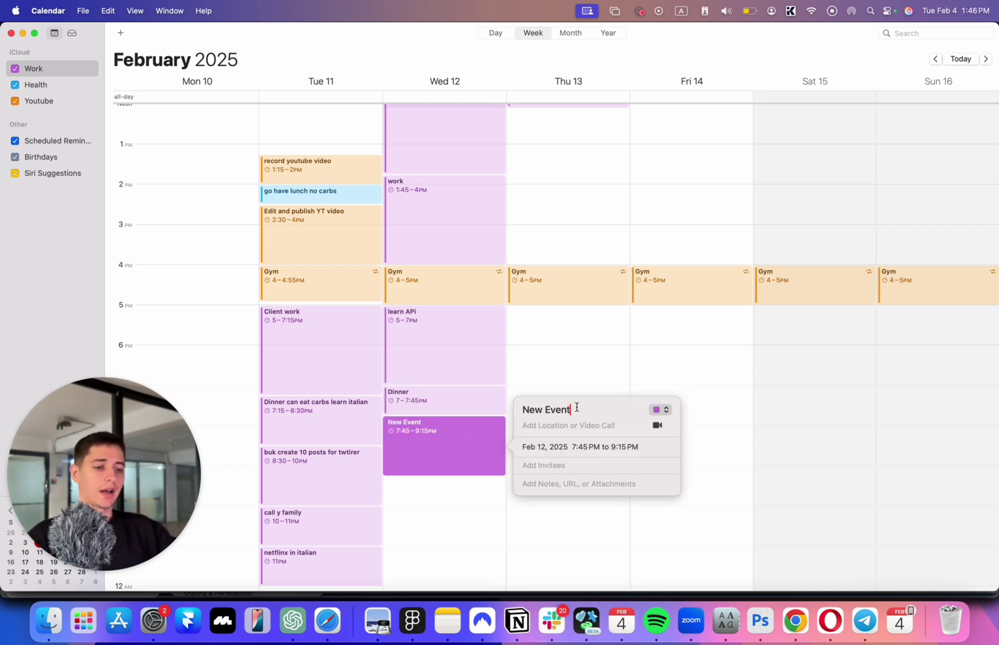
key("super+a")
key("BackSpace")
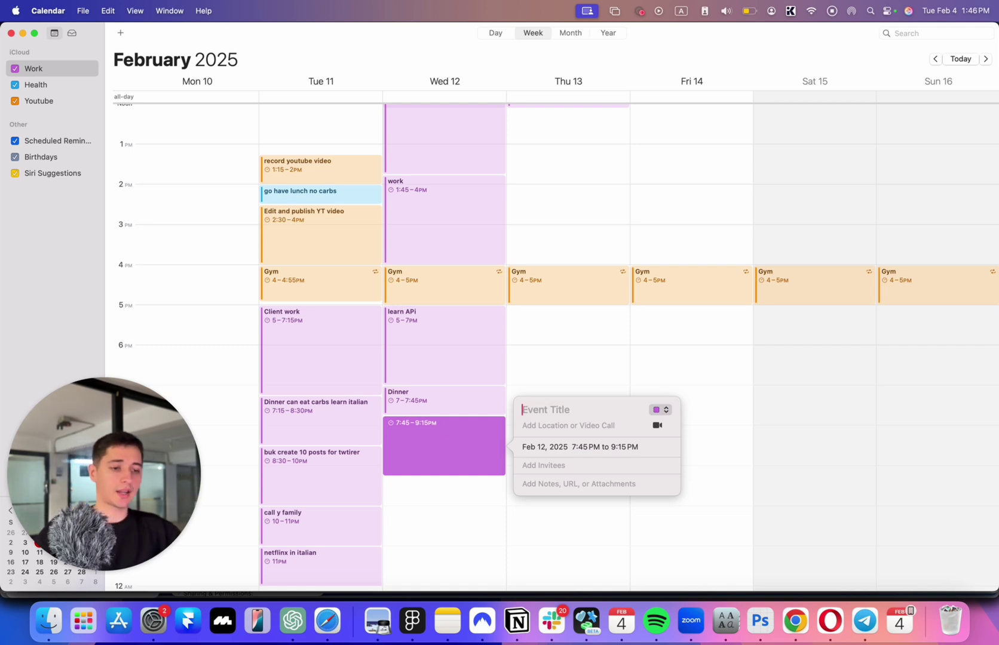
type("build ai")
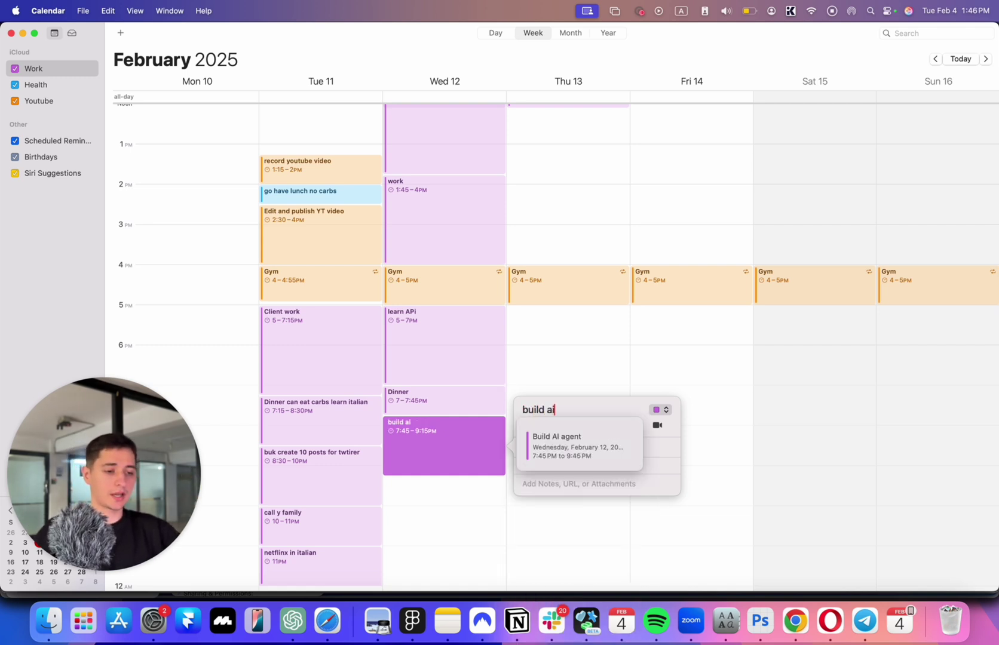
left_click(562, 449)
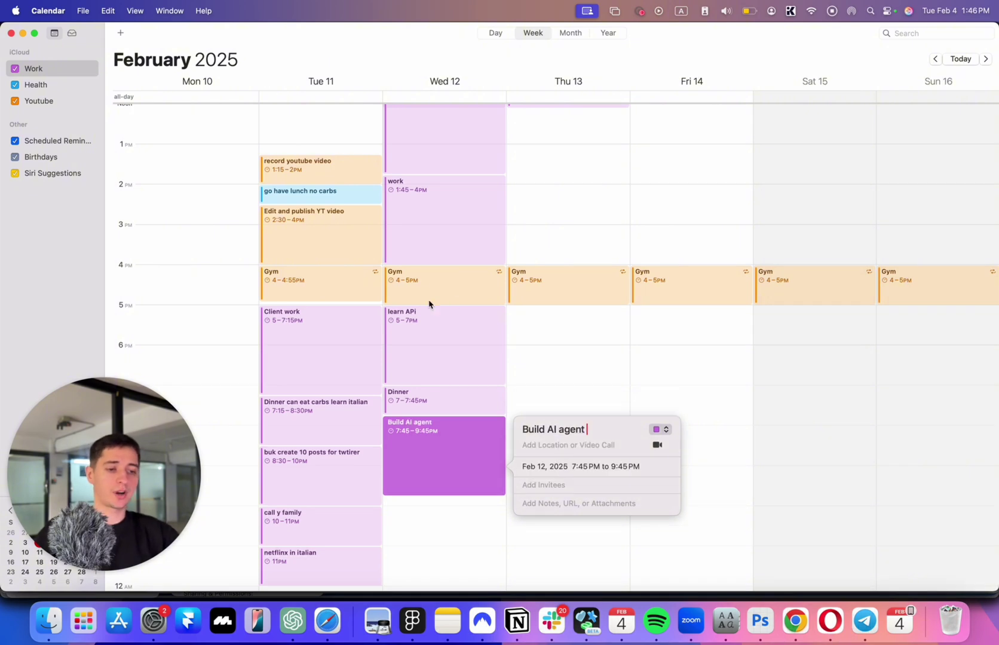
left_click(432, 324)
left_click(462, 444)
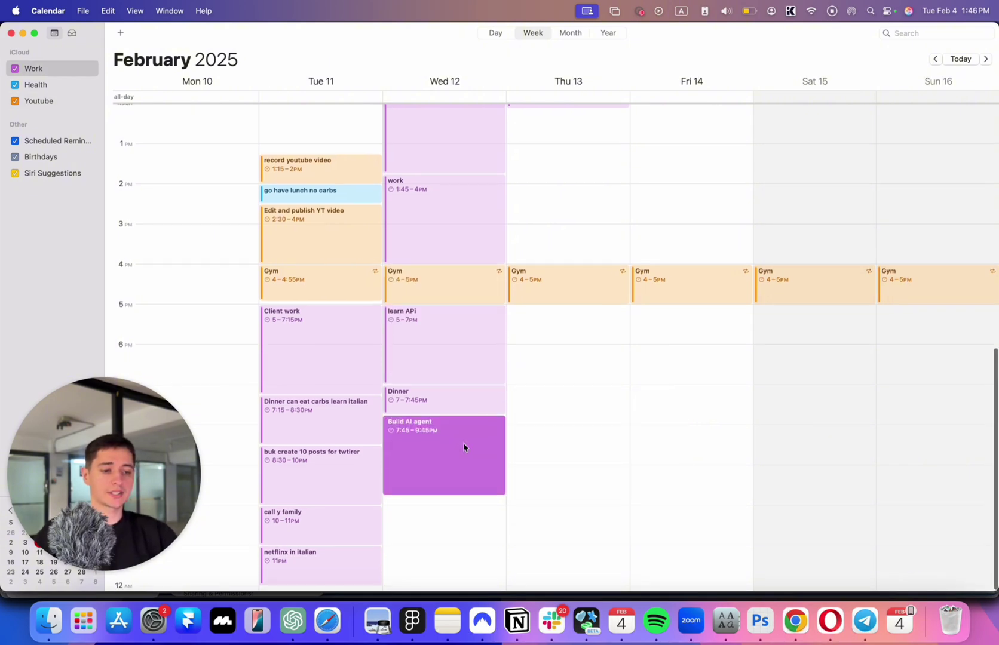
left_click(414, 512)
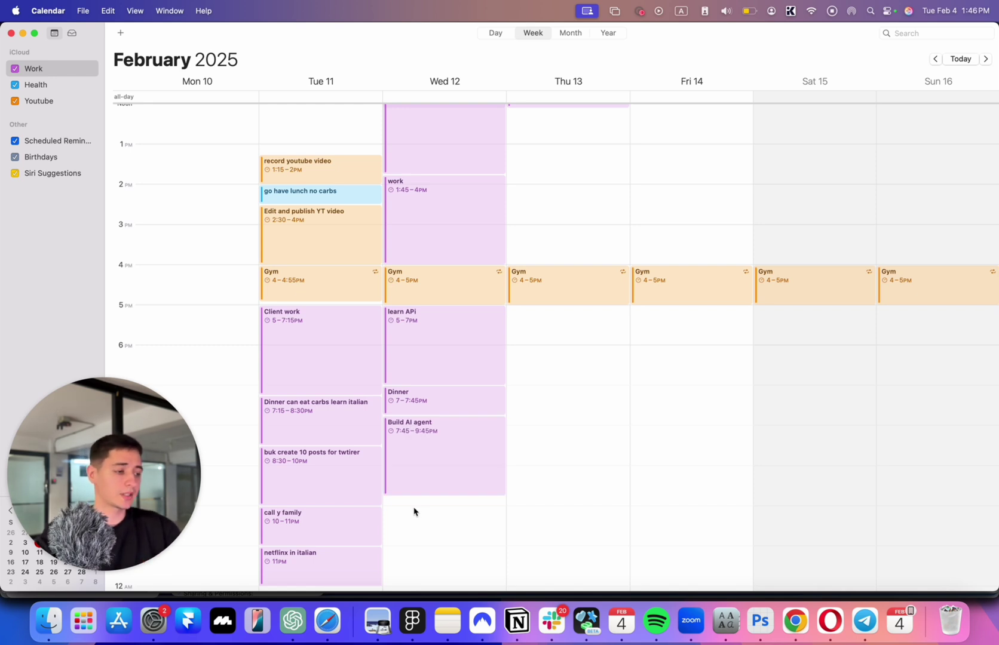
Step: Create a Wednesday event starting at 9:45 PM titled 'watch youtube'
double_click(414, 513)
left_click(469, 520)
left_click_drag(469, 520, 441, 542)
double_click(441, 522)
type("wa")
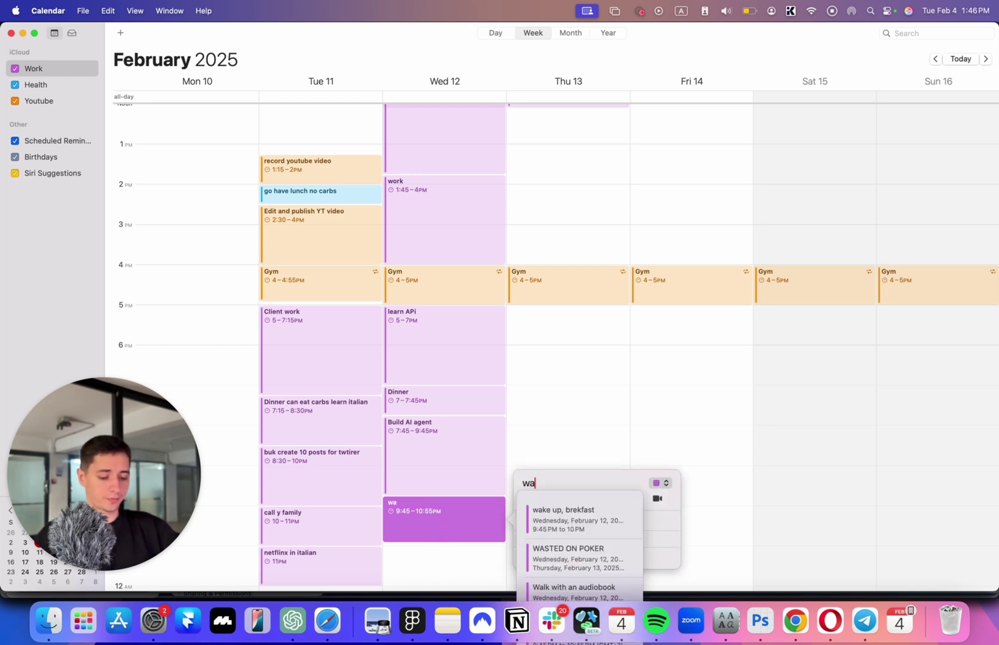
type("tch youtube")
key("Return")
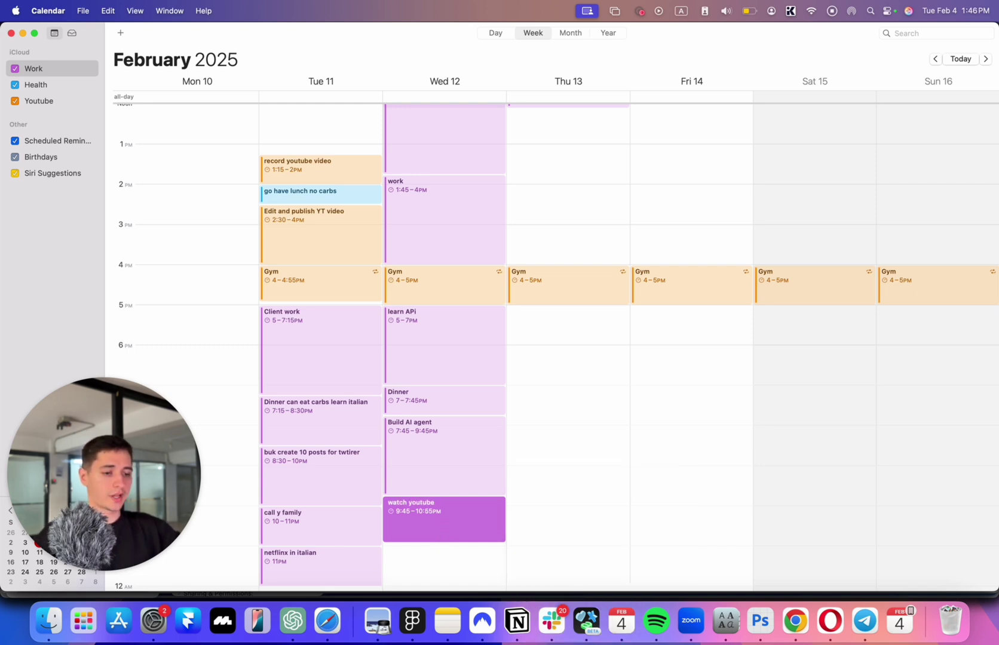
Step: Extend that event's title to 'watch youtube in chinese'
double_click(476, 520)
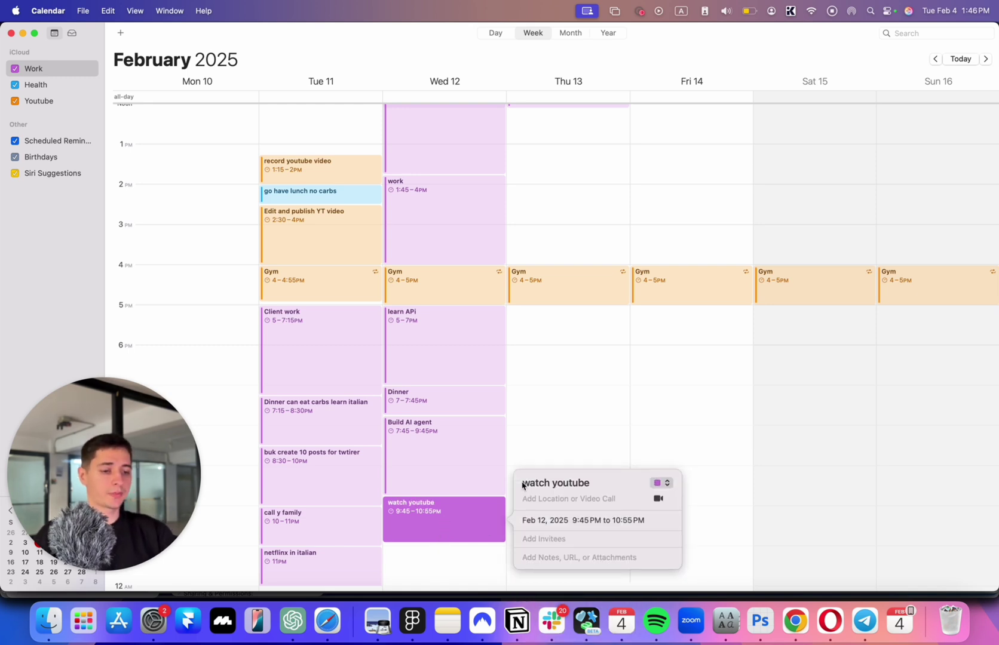
left_click(595, 485)
type("in chinese")
key("BackSpace")
key("BackSpace")
key("BackSpace")
key("BackSpace")
key("BackSpace")
key("BackSpace")
key("BackSpace")
type("chinese")
key("Return")
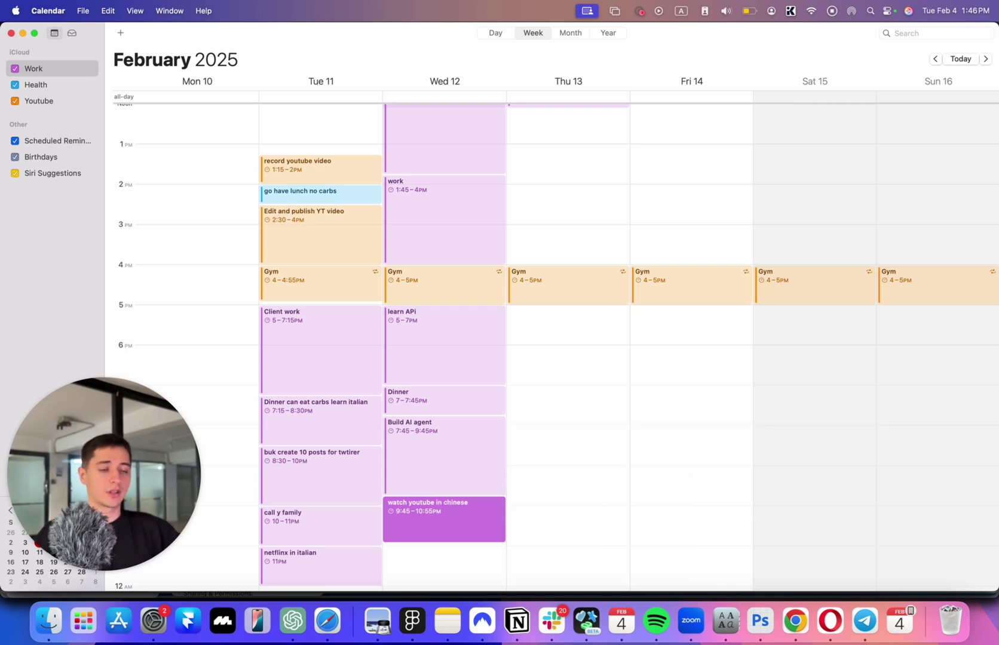
double_click(472, 536)
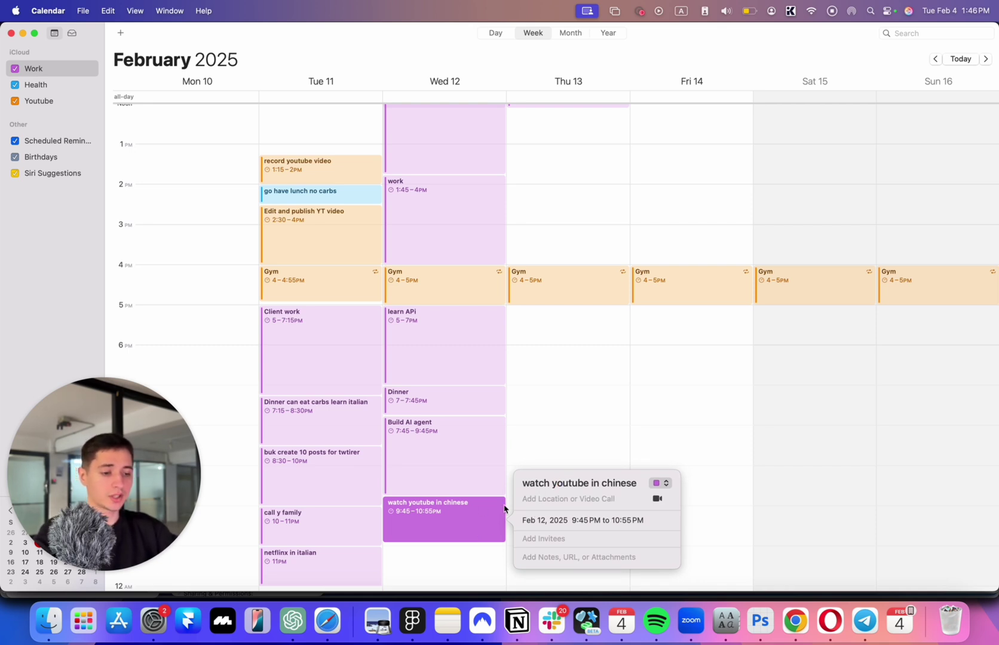
left_click(468, 539)
Step: Create a Wednesday 11 PM–12 AM event titled 'read in italian'
double_click(449, 521)
left_click(475, 544)
double_click(466, 549)
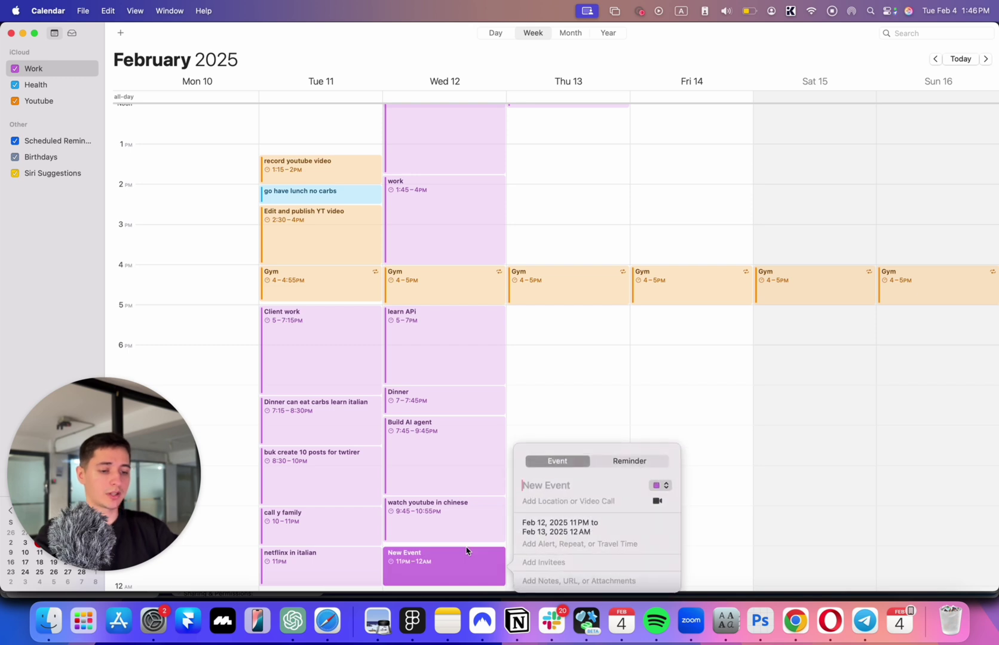
left_click(460, 549)
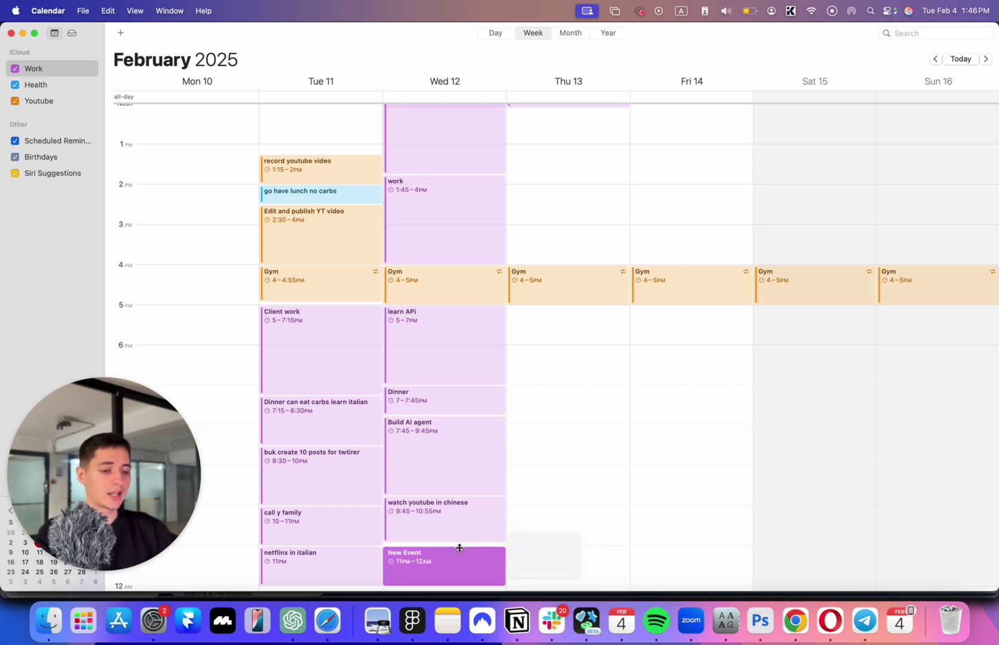
left_click_drag(460, 549, 459, 540)
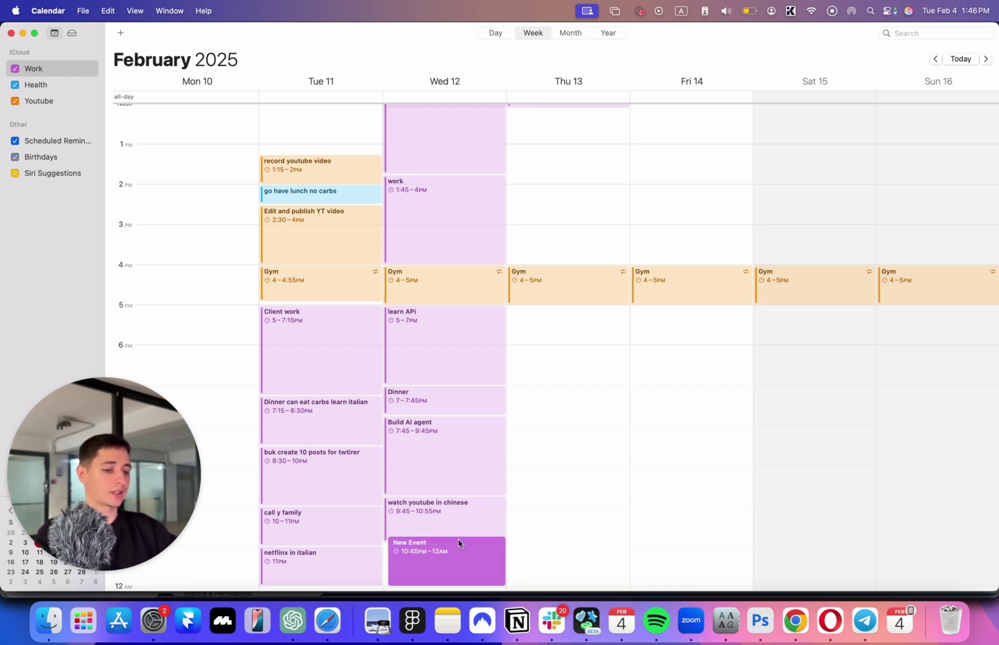
left_click(455, 540)
double_click(458, 553)
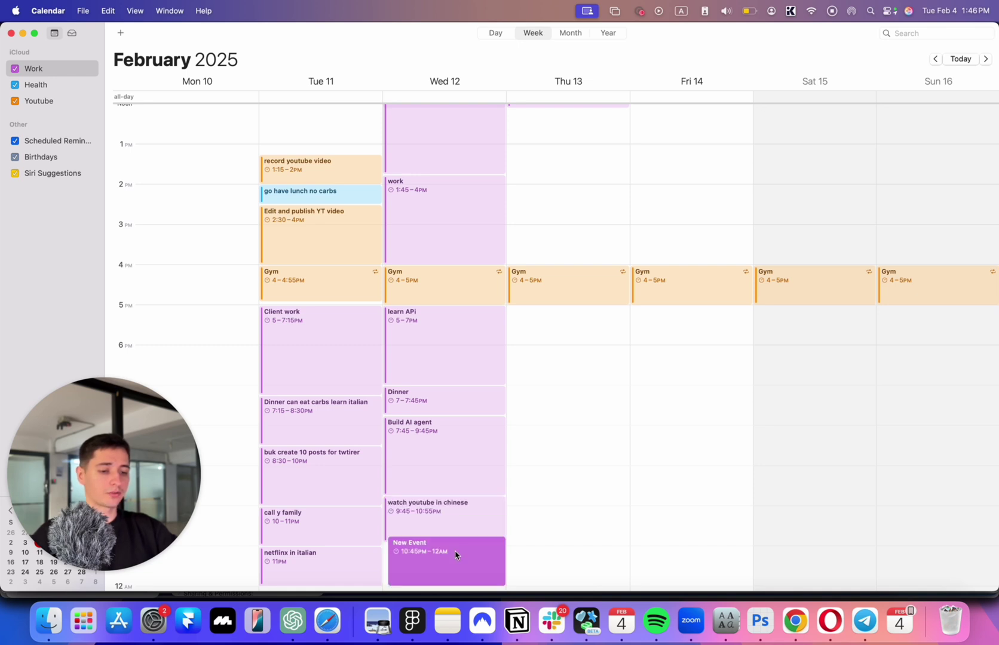
type("read in italian")
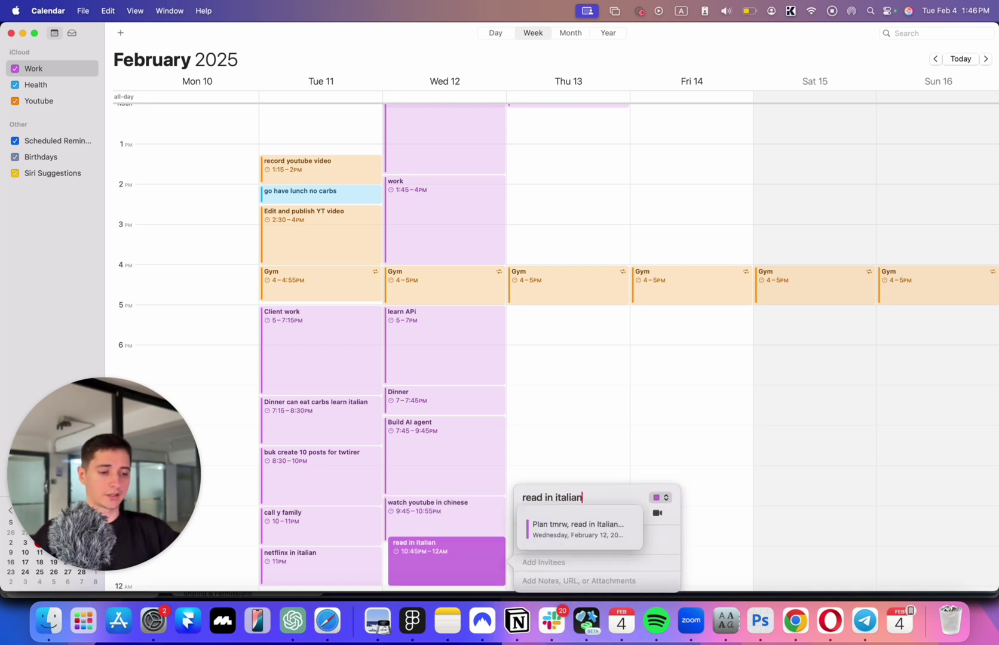
key("Return")
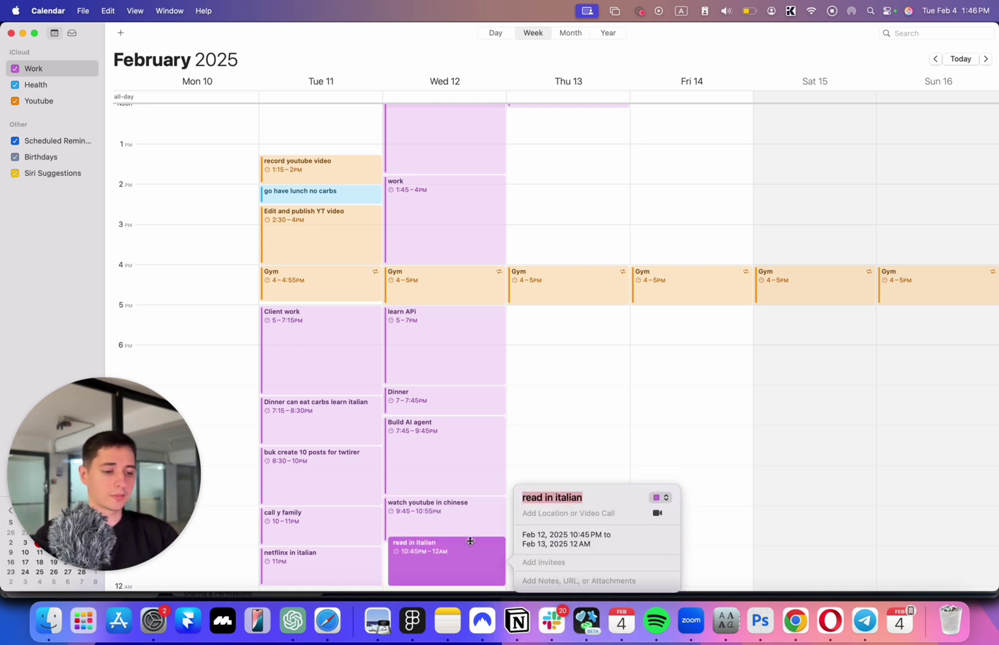
left_click_drag(466, 542, 465, 547)
left_click(541, 510)
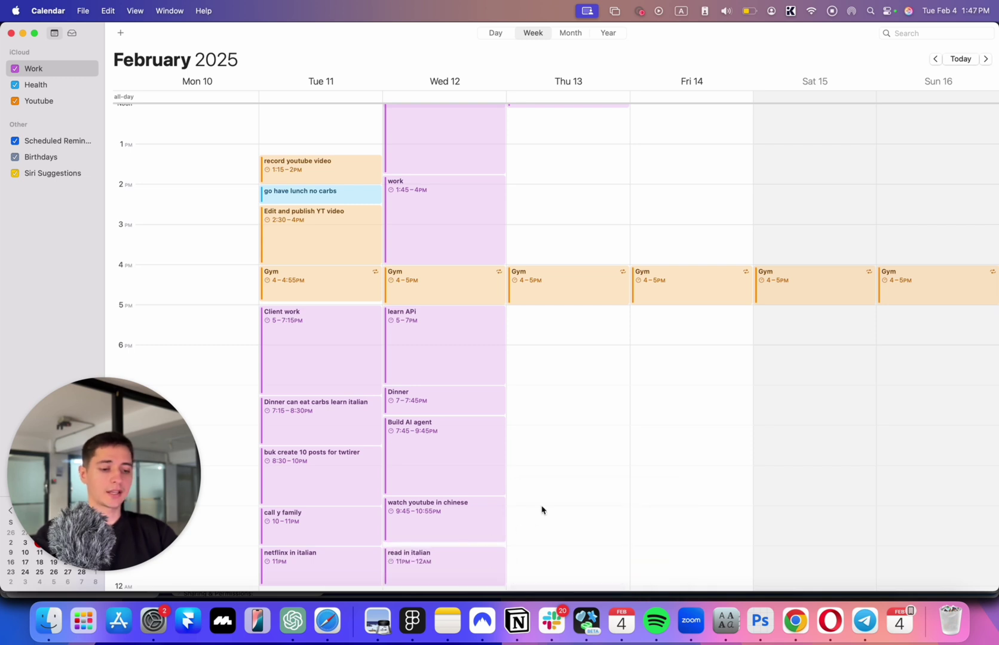
Step: Scroll over to Sunday 16 and create a 10:30–11:30 PM event titled 'plan the next week'
scroll(541, 509, "up", 5)
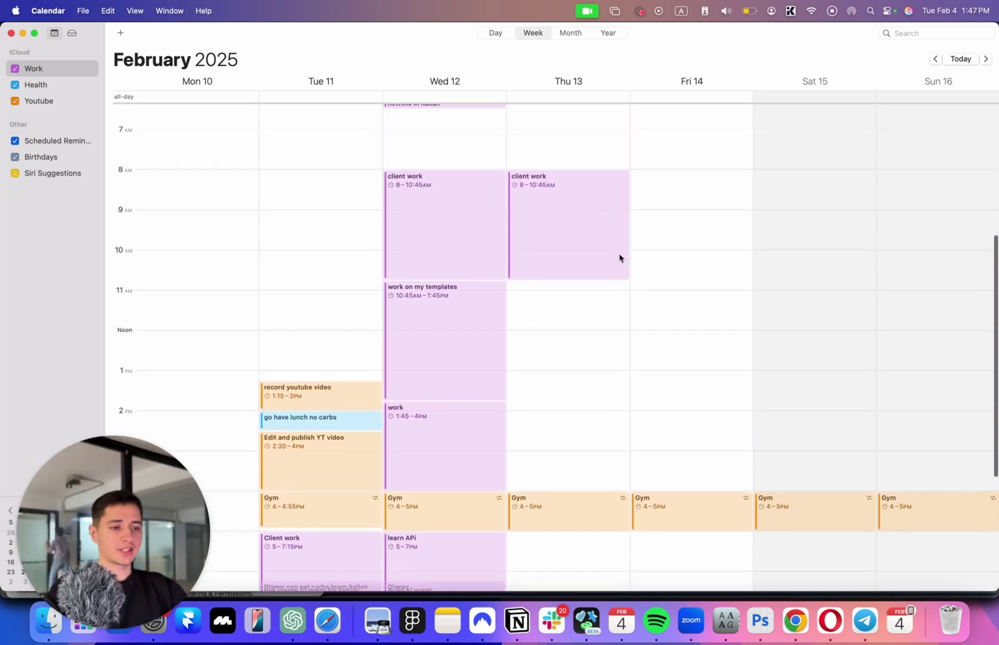
scroll(619, 257, "down", 8)
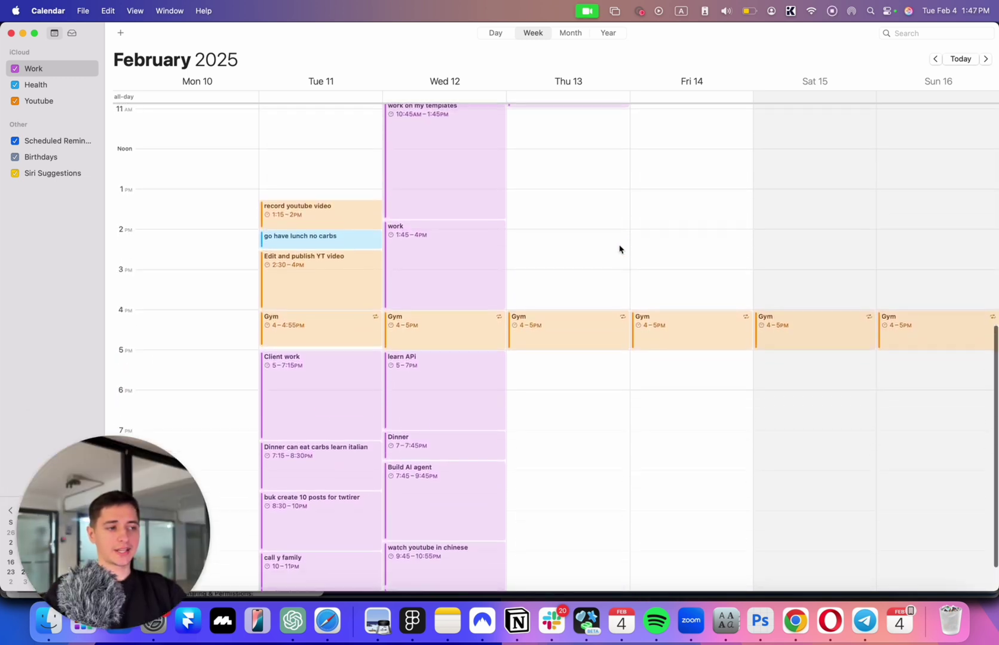
scroll(619, 247, "right", 5)
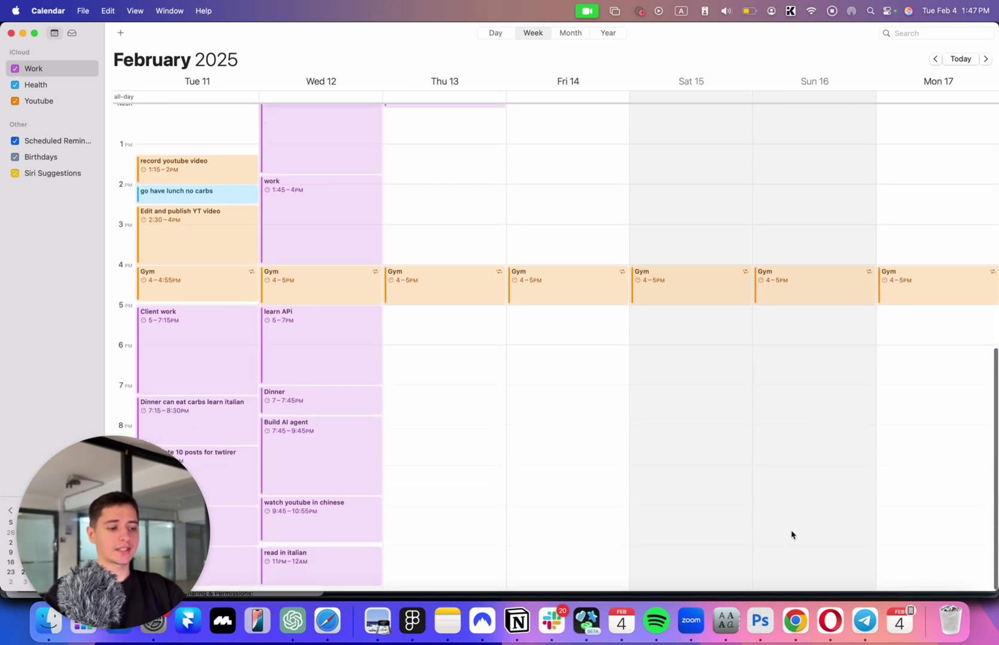
double_click(793, 533)
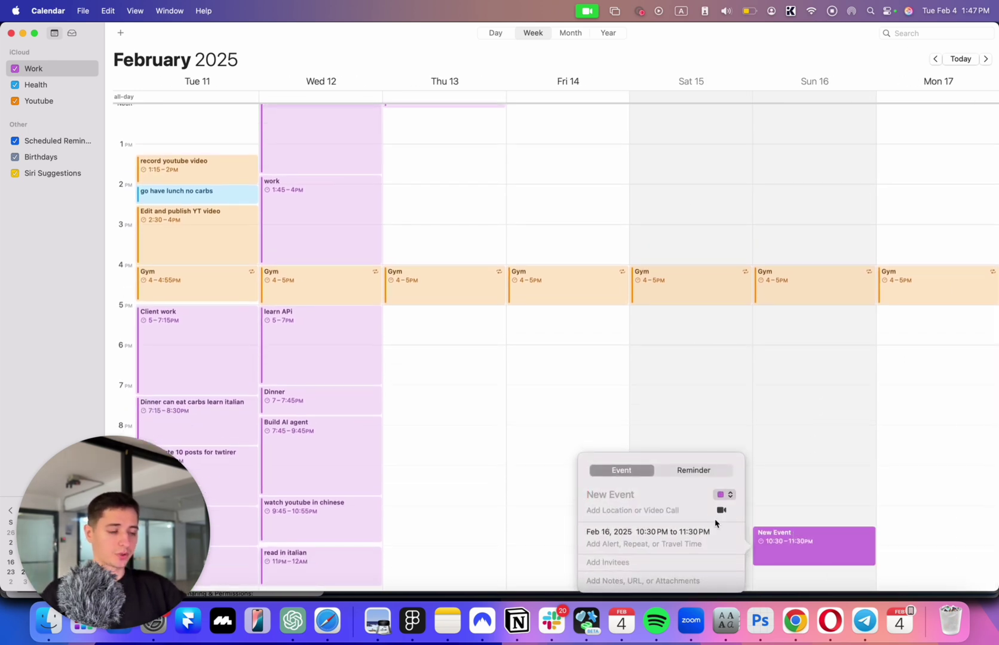
type("plan ")
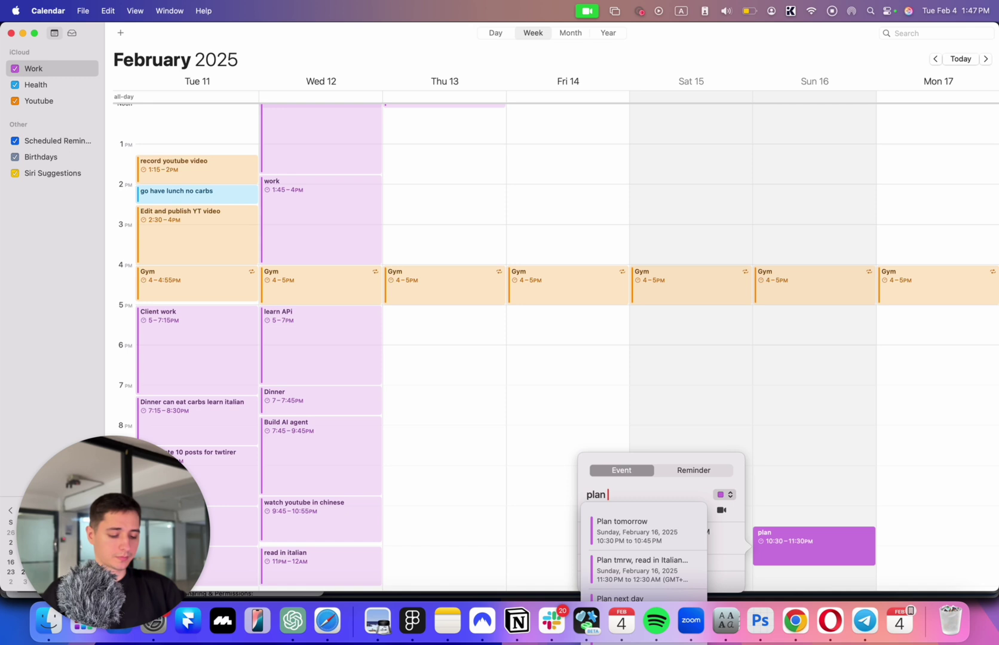
type("the next week")
key("Return")
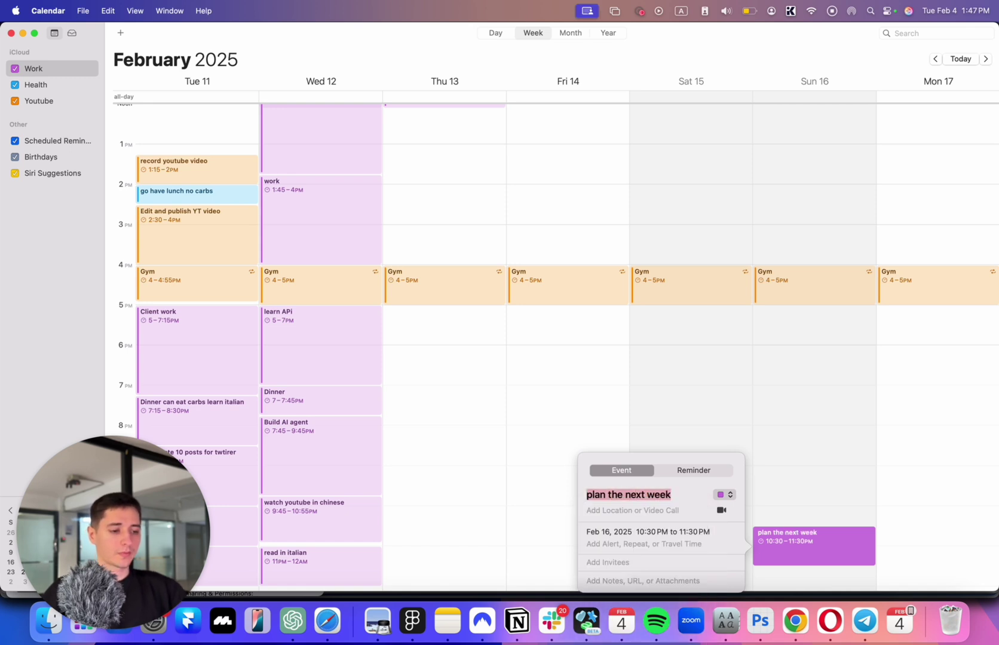
left_click(797, 561)
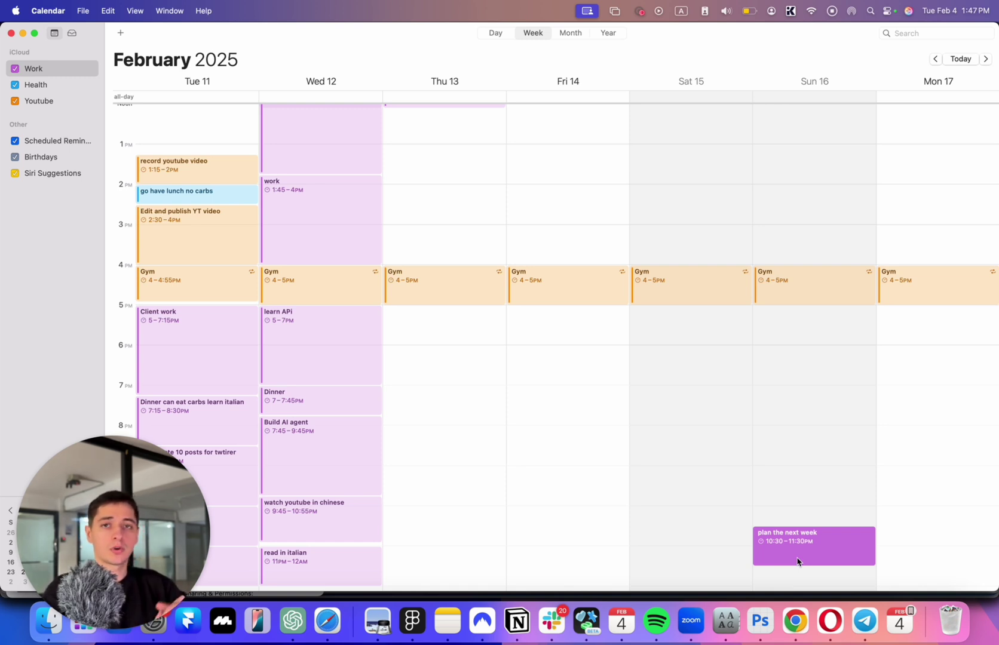
scroll(734, 473, "up", 3)
left_click(358, 160)
left_click(416, 222)
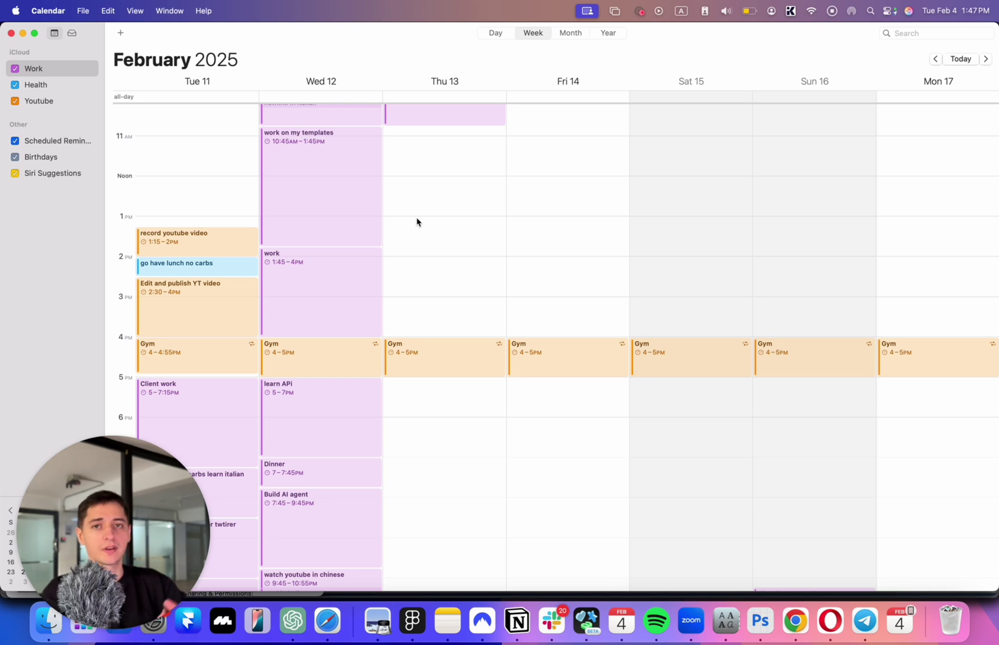
scroll(417, 221, "up", 1)
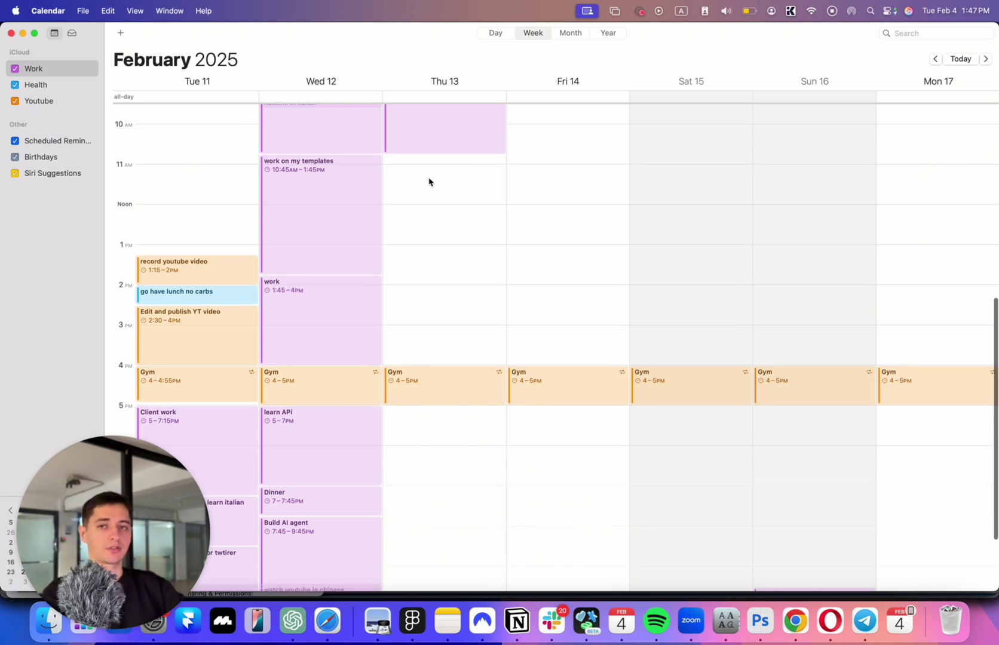